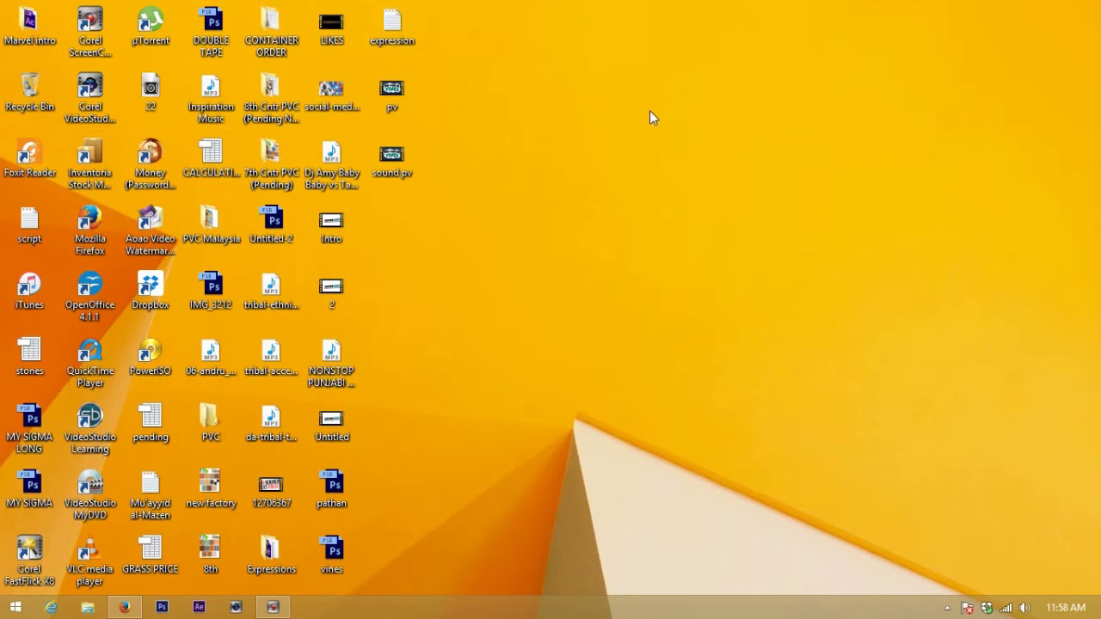
Play the finished PATHAN VINES logo video pv.mp4 in VLC, then close it
double_click(398, 97)
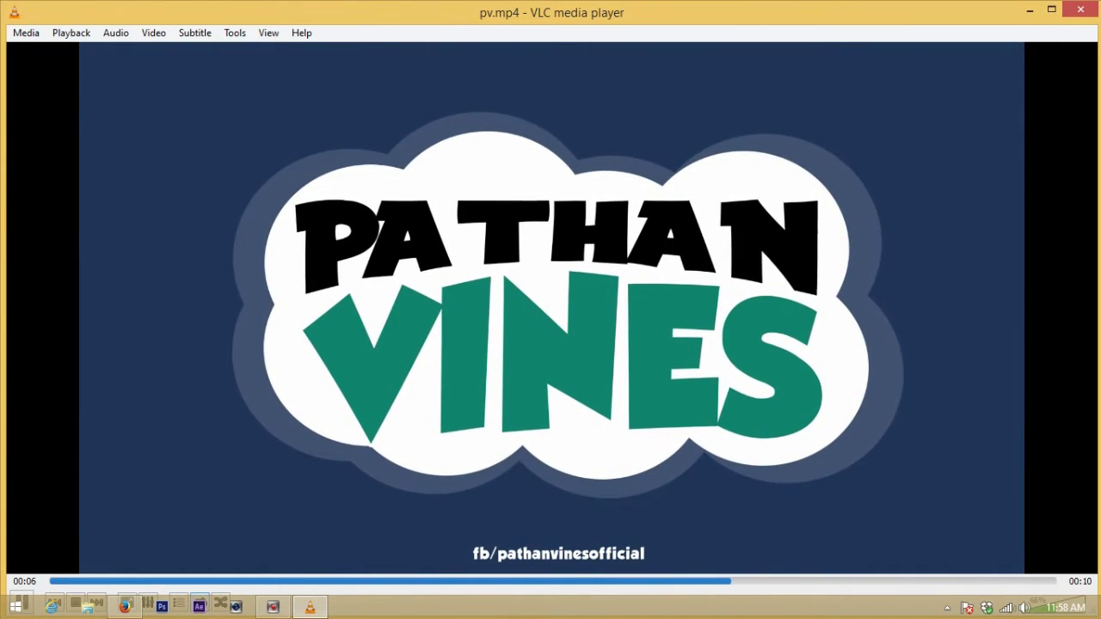
click(1080, 9)
Refresh the desktop, switch to After Effects and enlarge the upper workspace panels
right_click(545, 188)
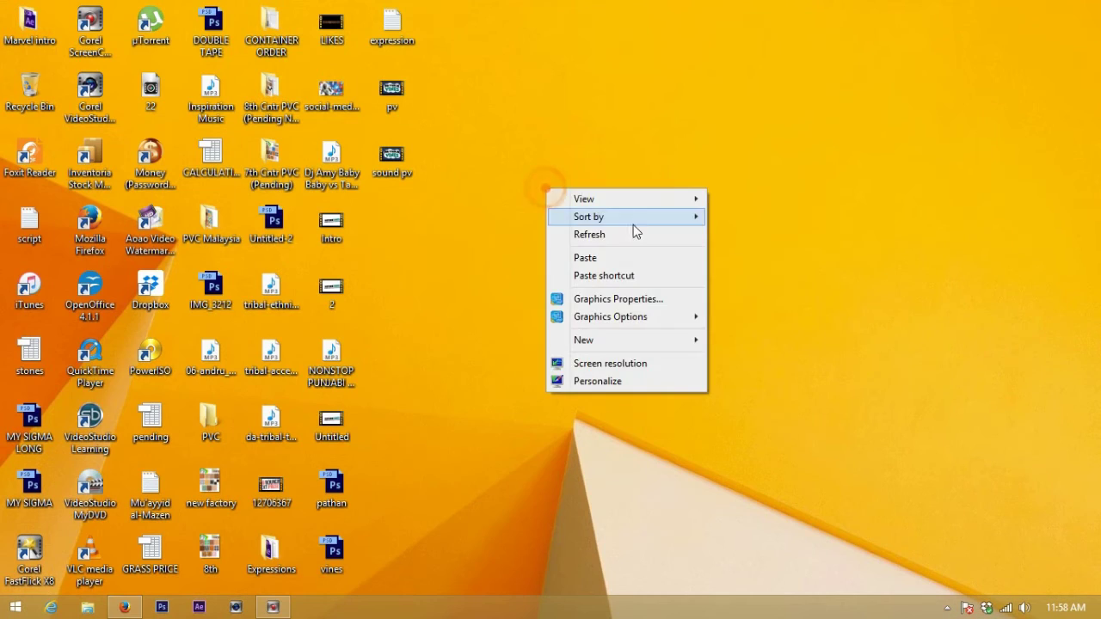
click(633, 225)
click(204, 607)
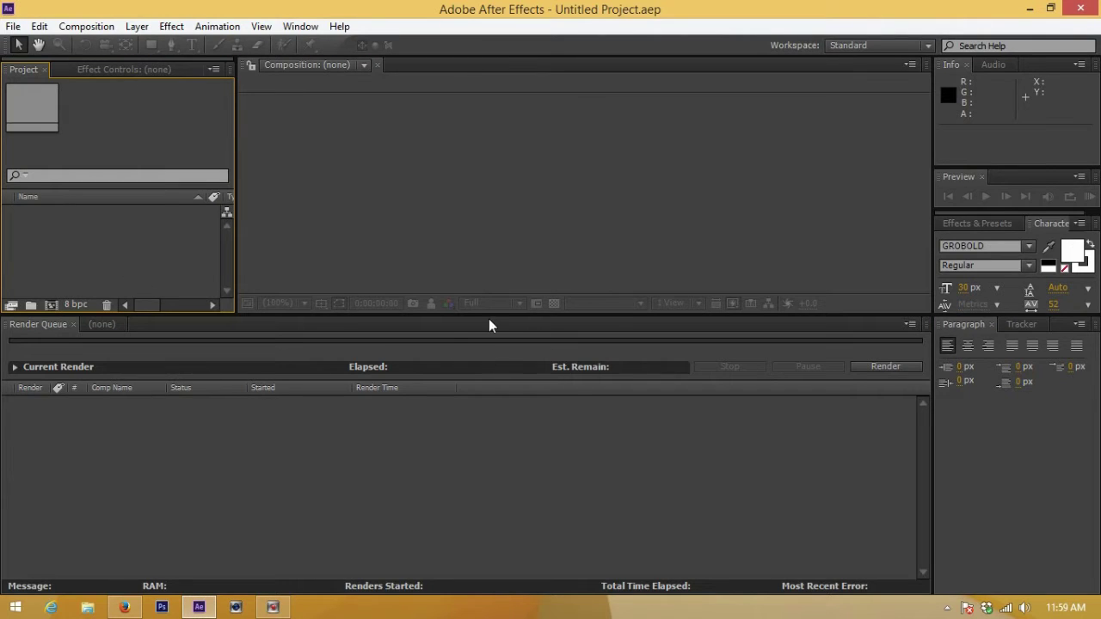
drag(489, 315, 490, 398)
Start a new composition from the Project panel's right-click menu
right_click(74, 270)
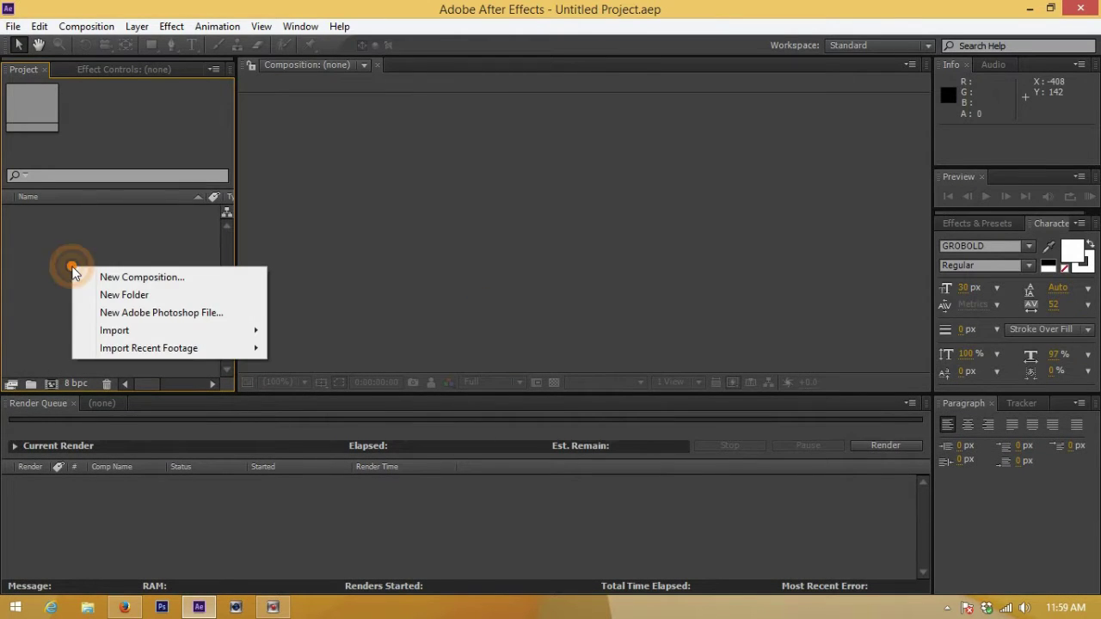
right_click(44, 242)
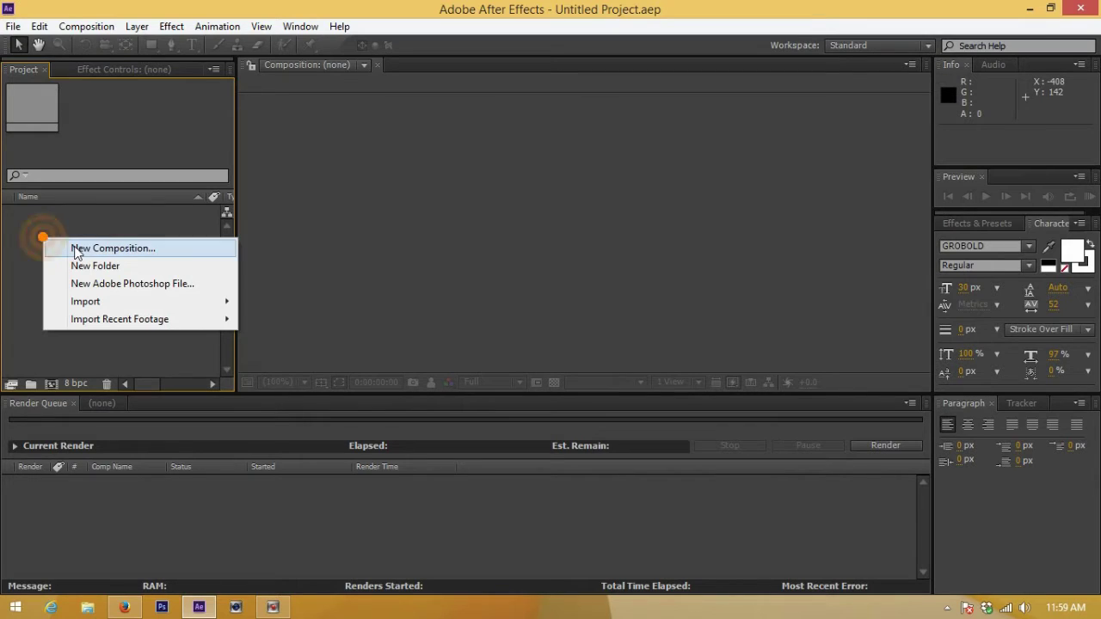
click(78, 249)
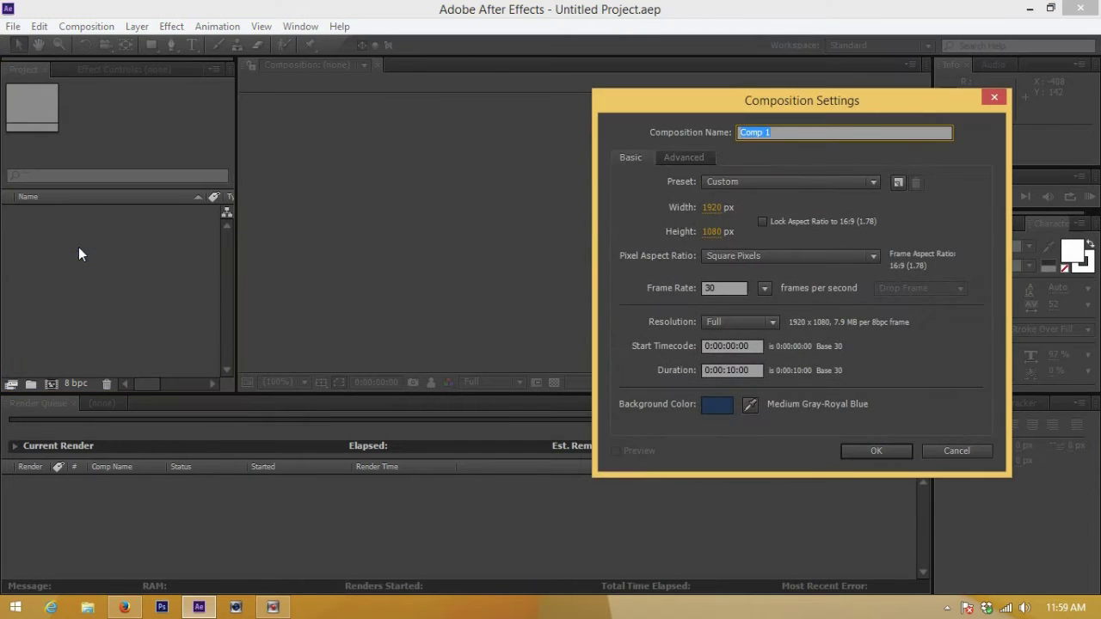
Name the composition Pathan Vines, keeping 1920×1080 at 30 fps
click(793, 131)
text(Pathan Vines)
drag(808, 108, 721, 103)
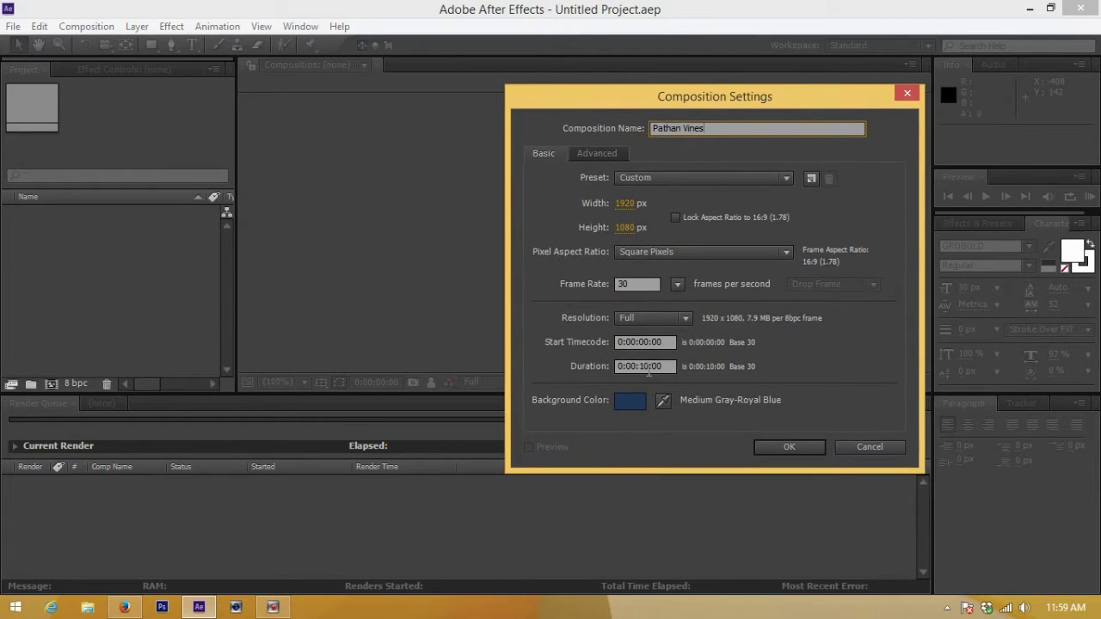
click(636, 284)
click(543, 284)
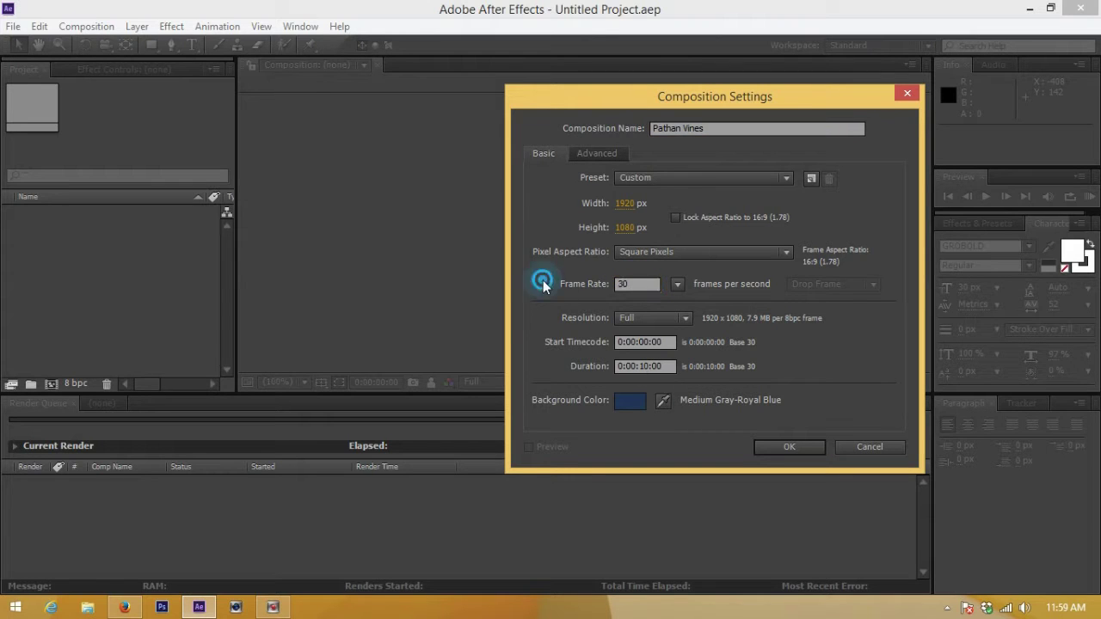
Set the background colour to navy #203756, create the comp, and adjust the viewer height
click(636, 401)
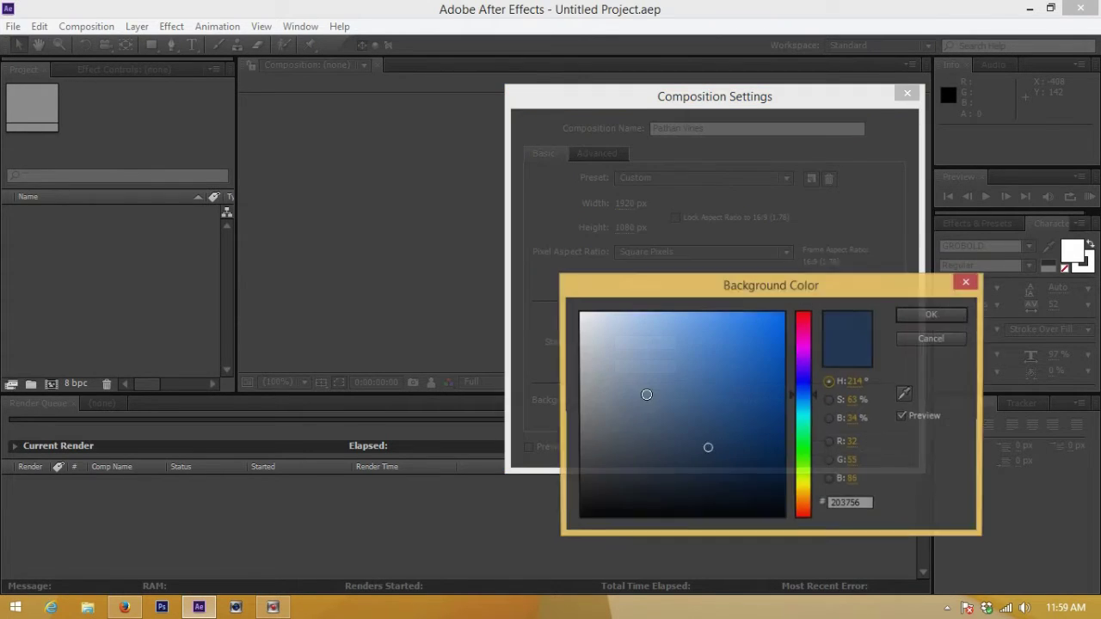
drag(799, 282, 717, 240)
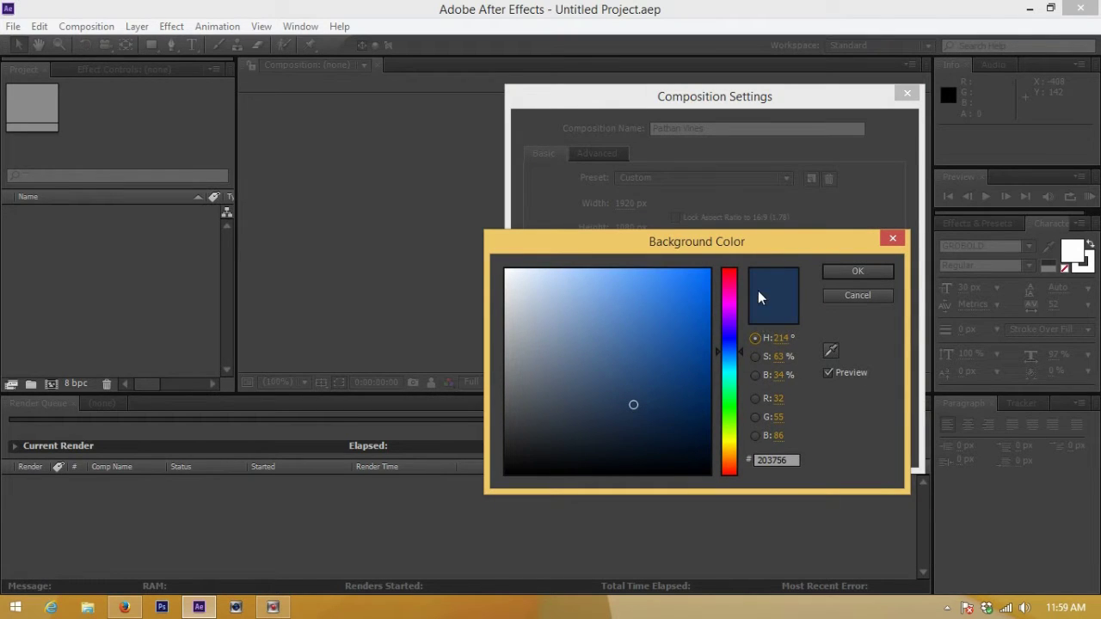
click(836, 273)
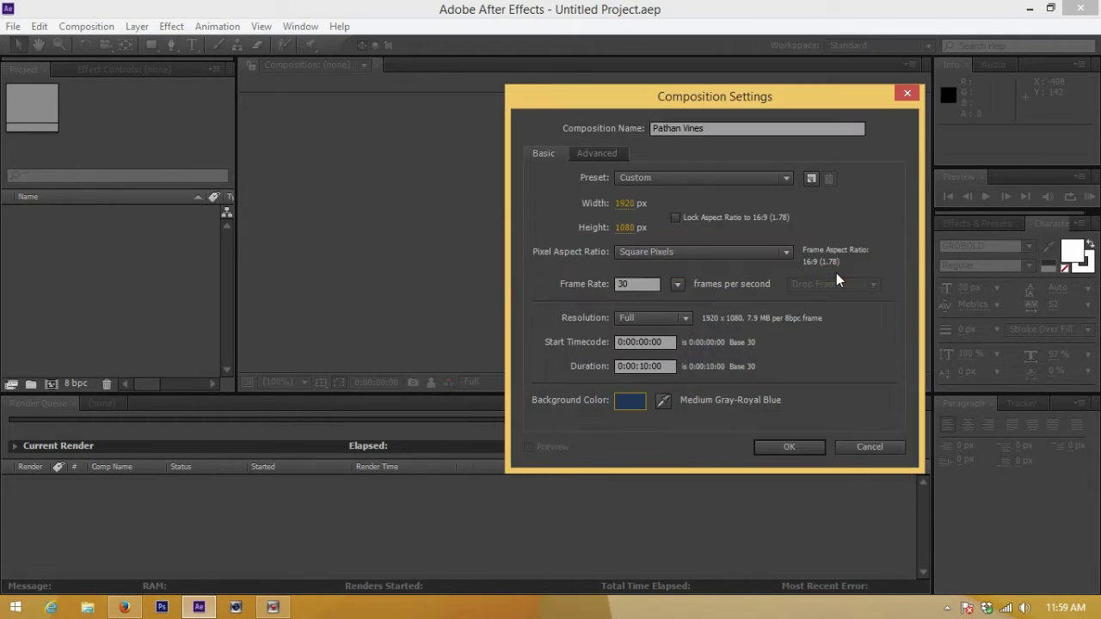
click(788, 447)
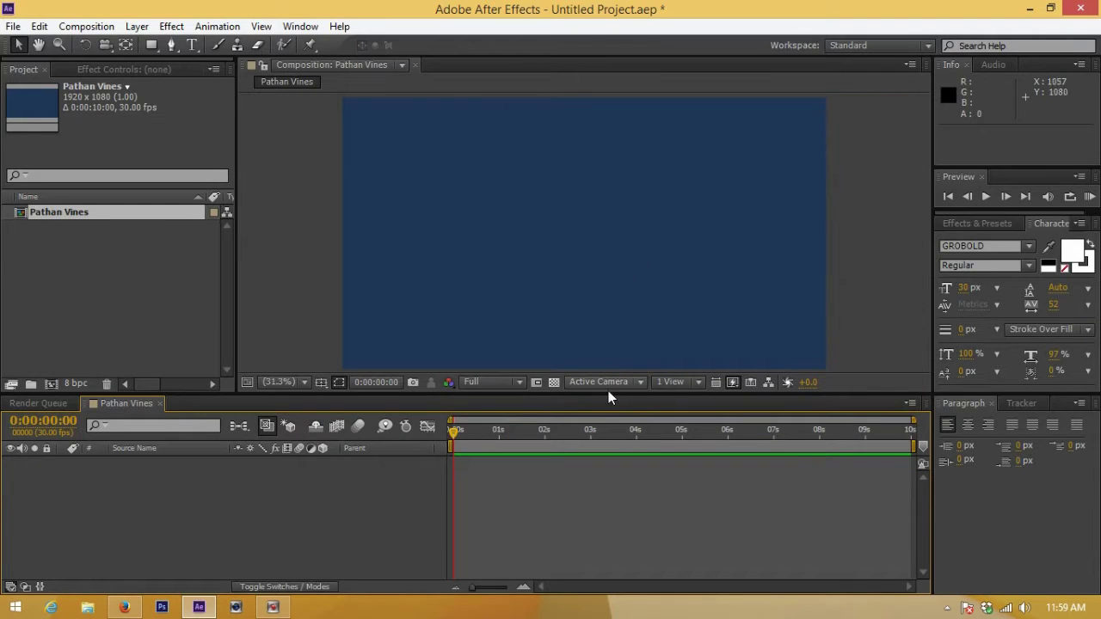
drag(612, 393, 612, 411)
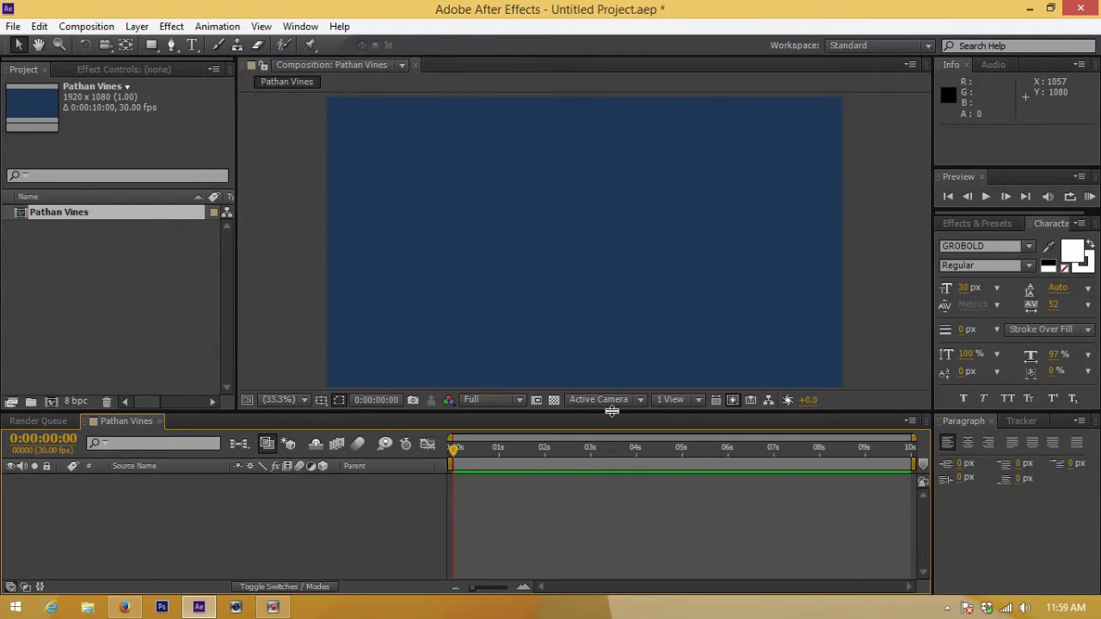
drag(320, 407, 330, 388)
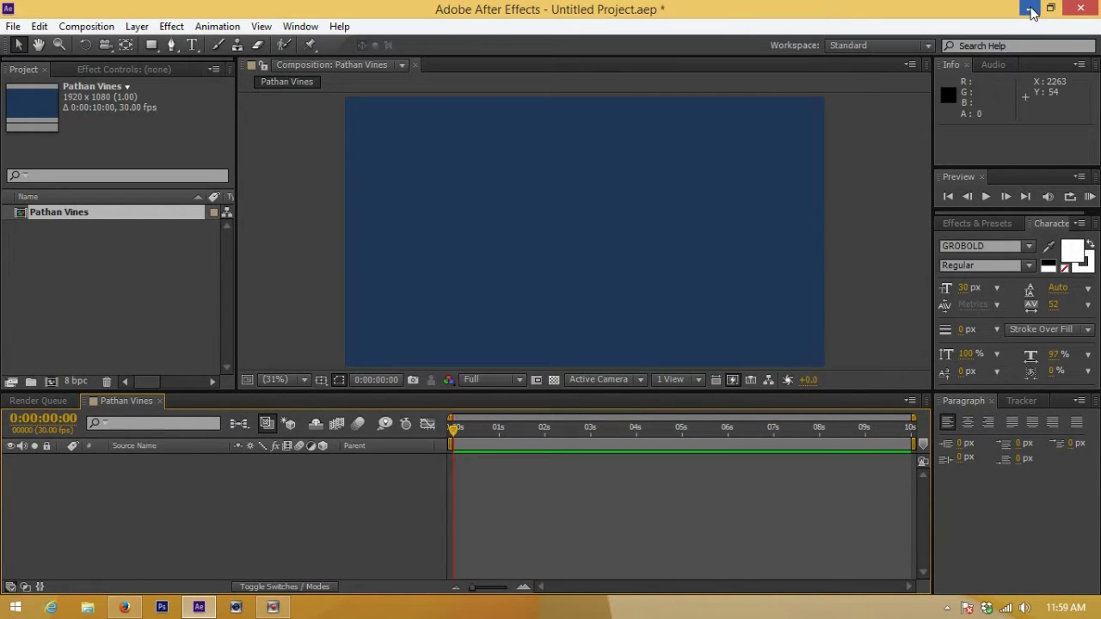
Create a new blank white 1600×1200 px document in Photoshop
click(161, 607)
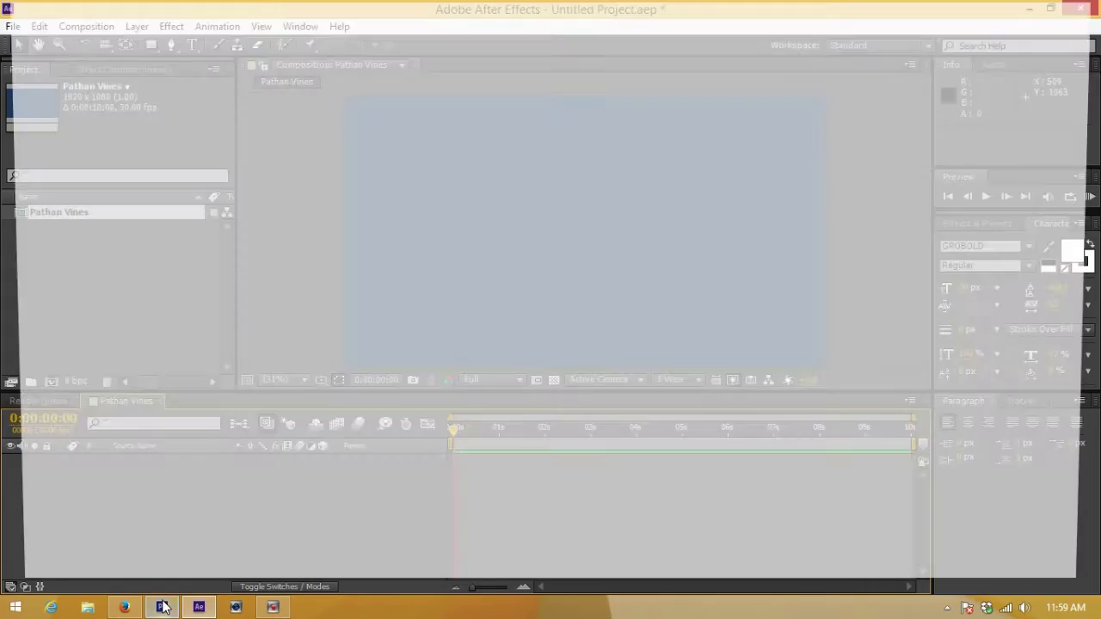
click(41, 11)
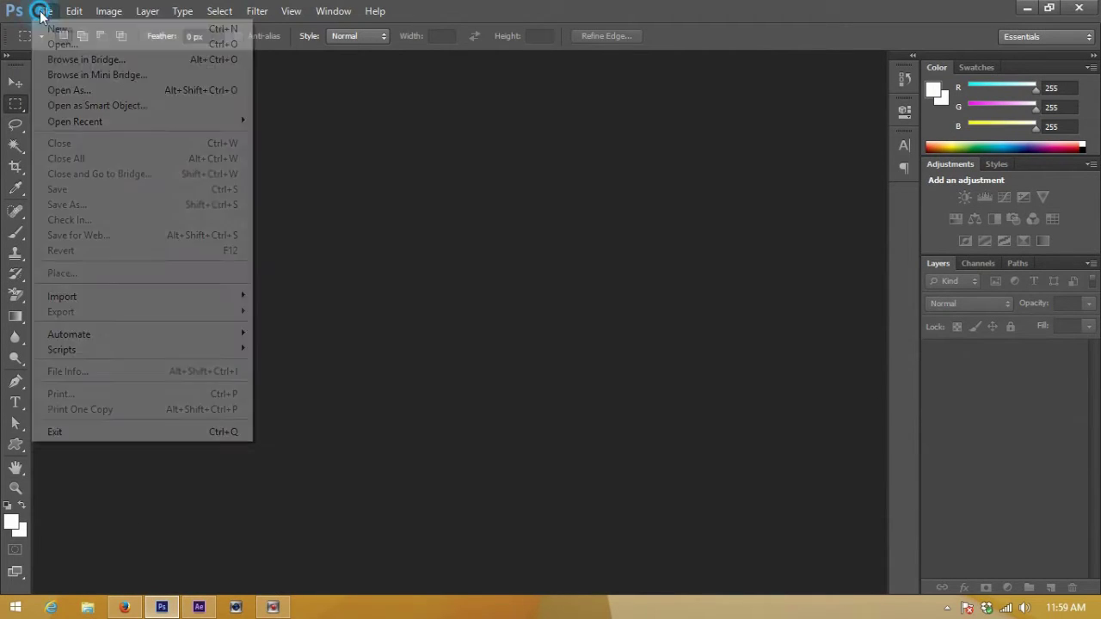
click(58, 29)
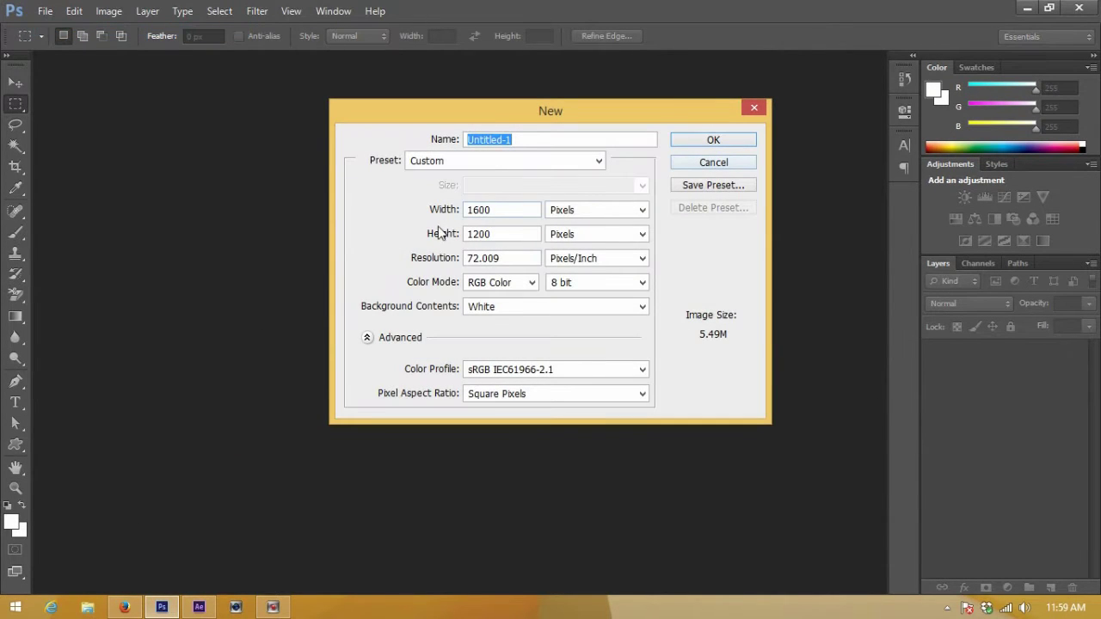
key(Tab)
key(Tab)
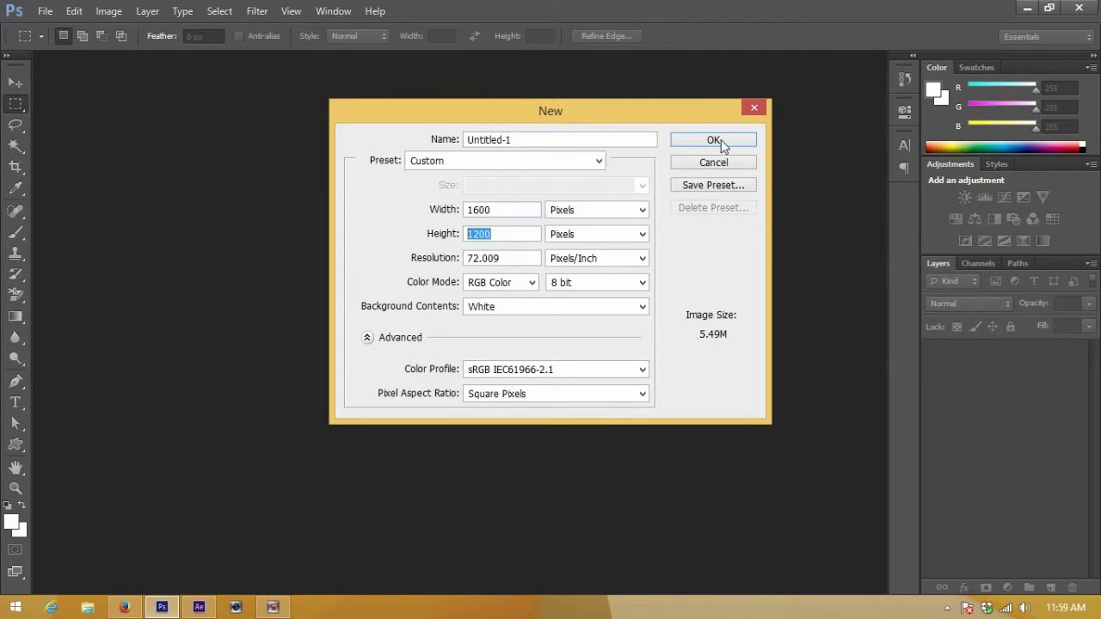
click(721, 142)
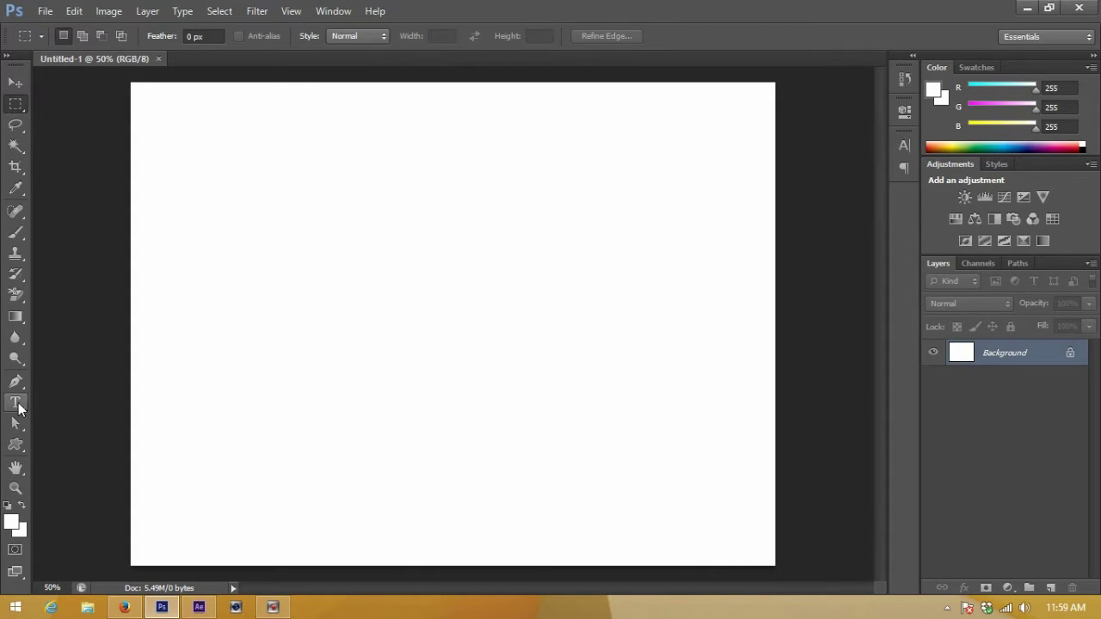
Type the word PATHAN on the canvas with the Type tool
click(15, 402)
click(300, 294)
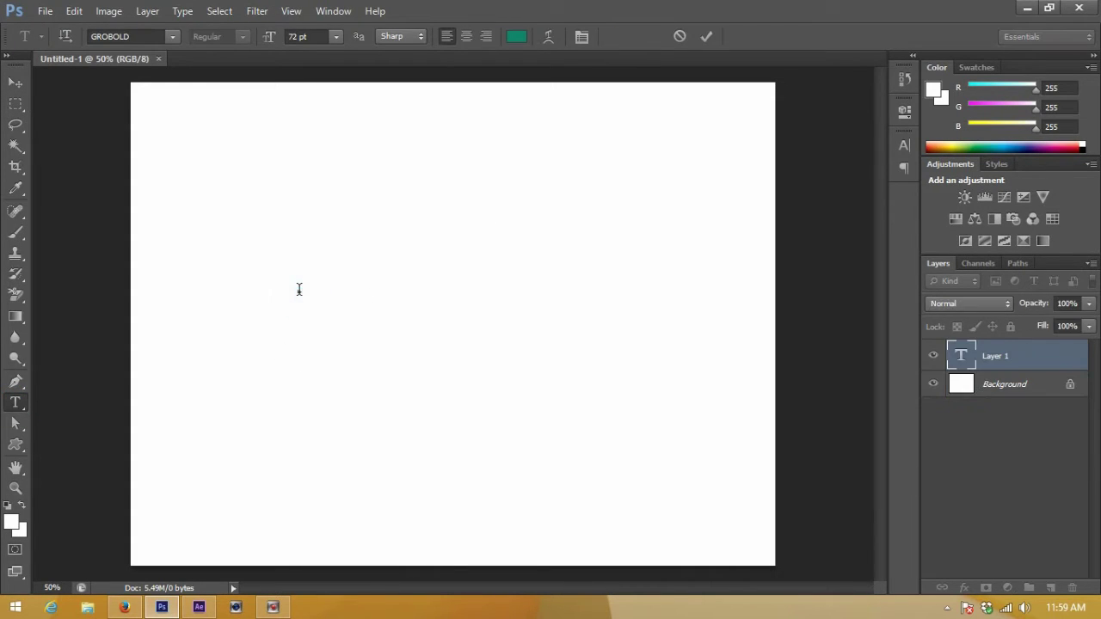
text(PA)
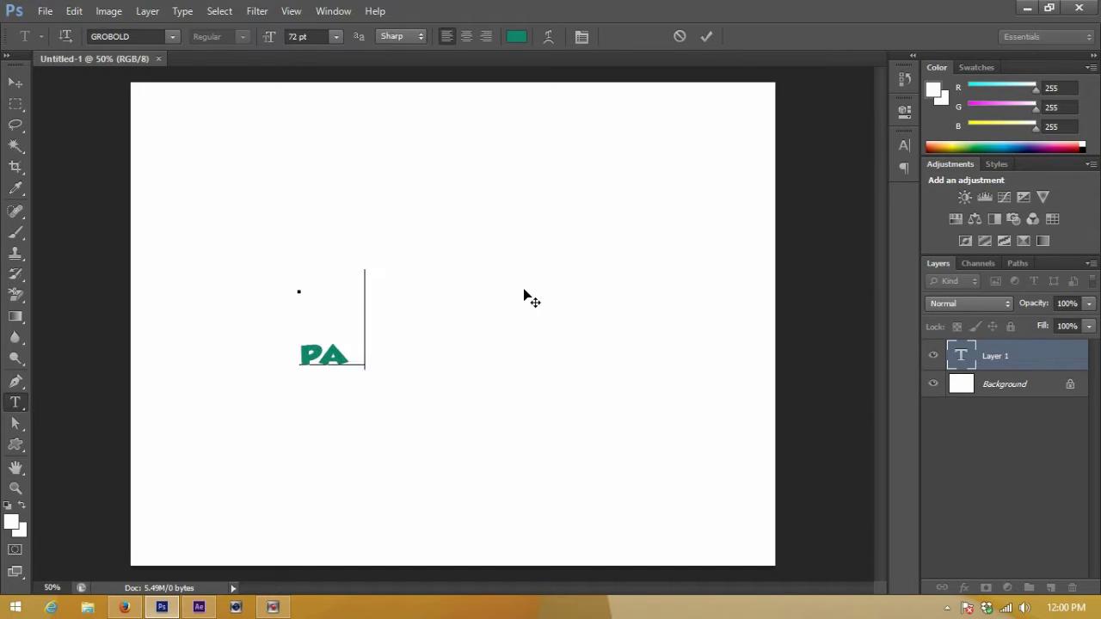
text(T)
key(BackSpace)
key(BackSpace)
text(ATHAN)
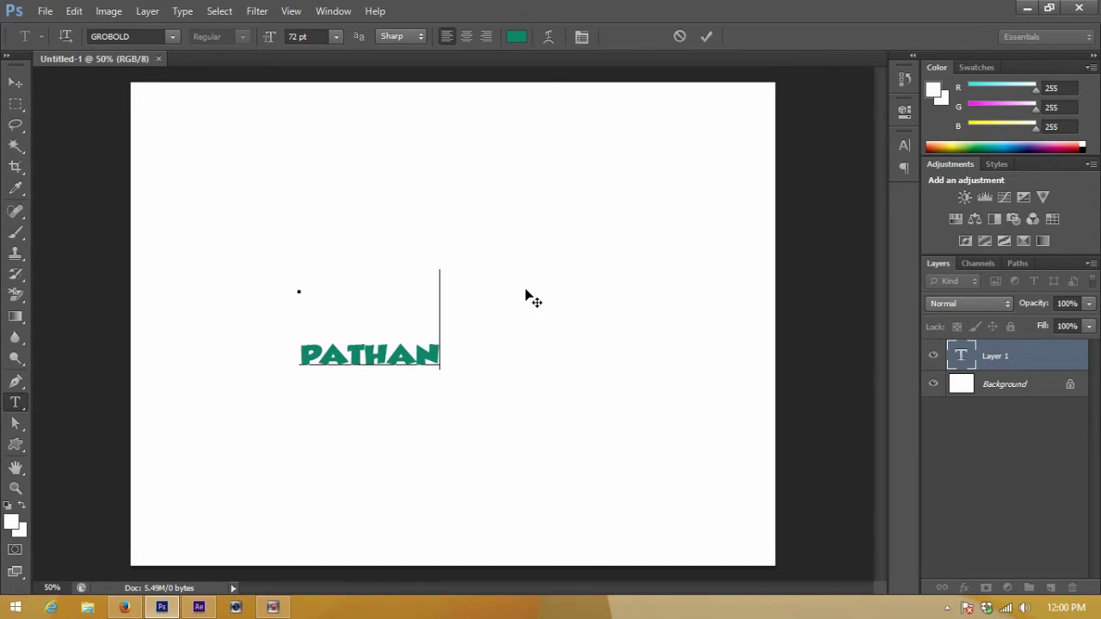
click(15, 82)
Enlarge the PATHAN text several times over and move it to the upper middle
key(ctrl+t)
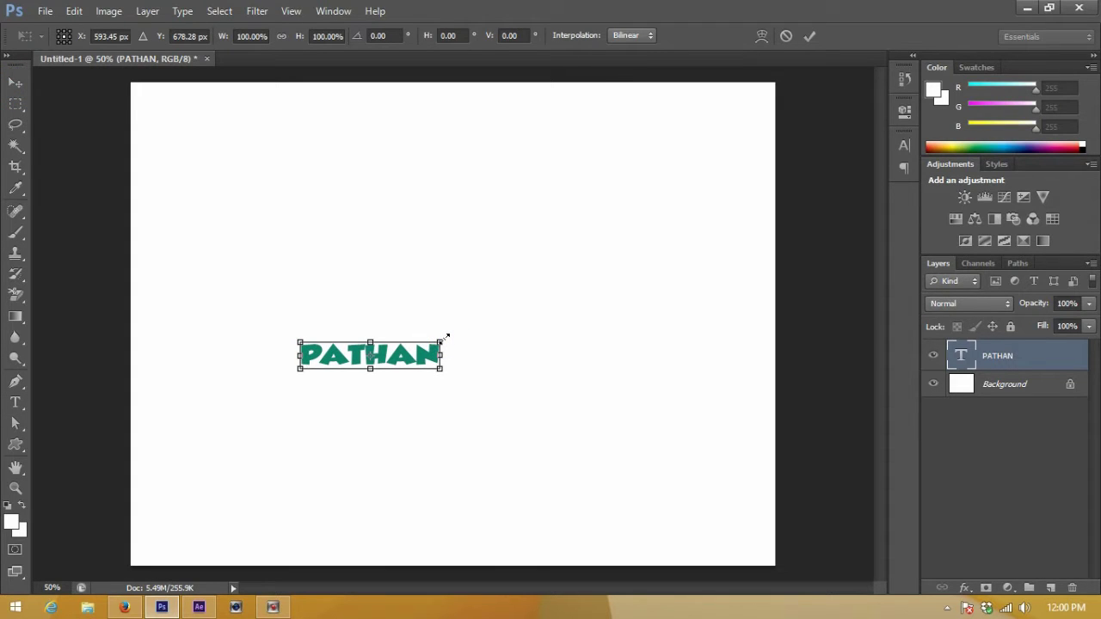
drag(445, 337, 719, 251)
drag(588, 344, 545, 294)
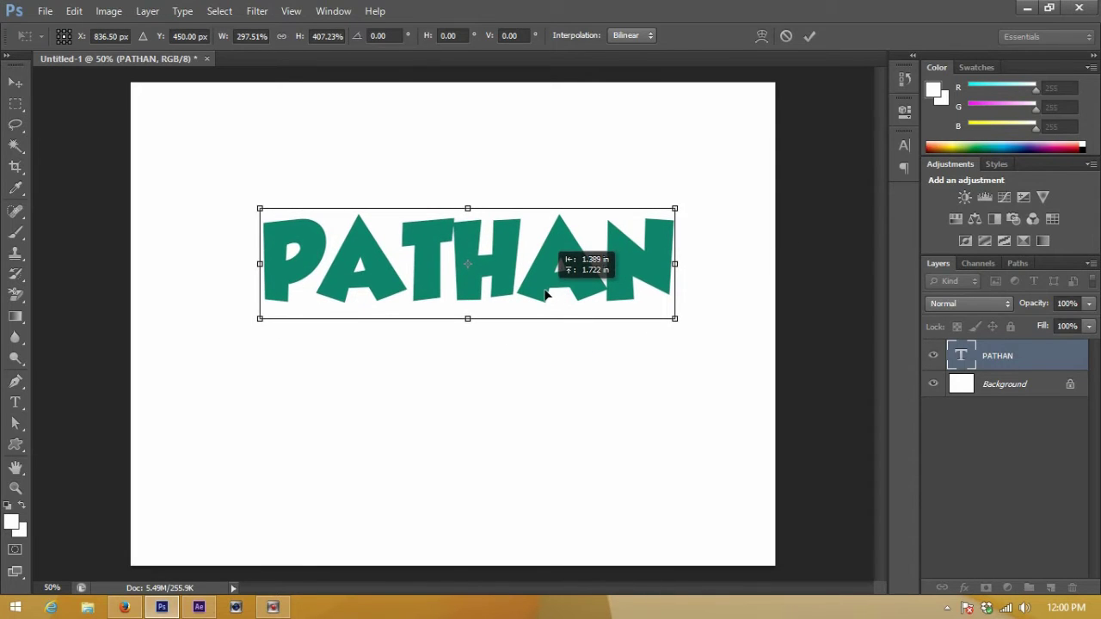
click(16, 84)
click(467, 239)
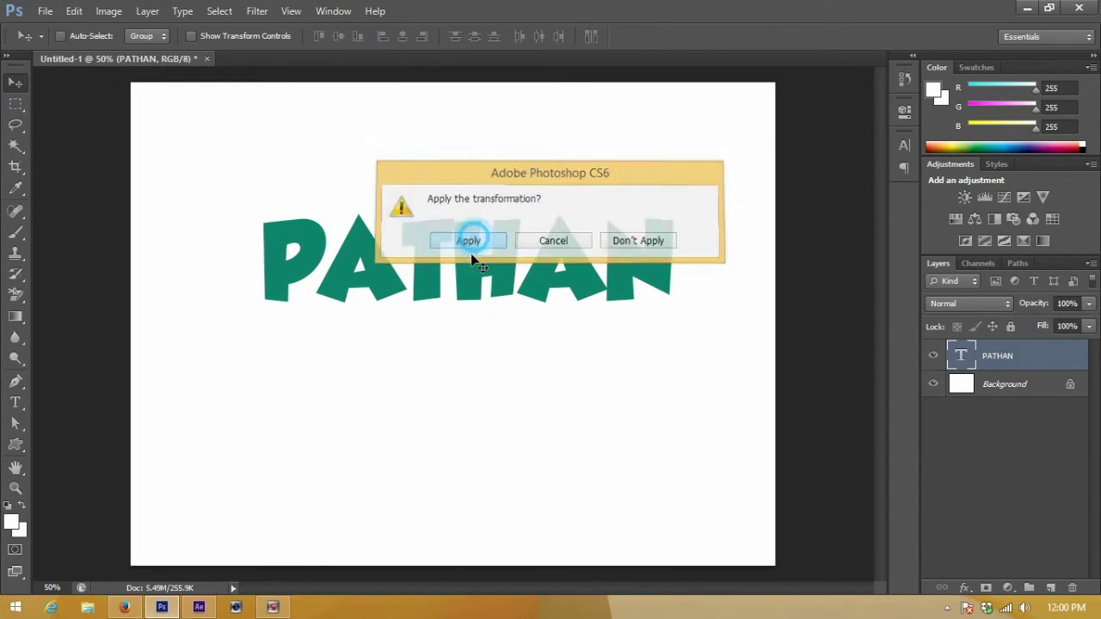
drag(473, 258, 479, 267)
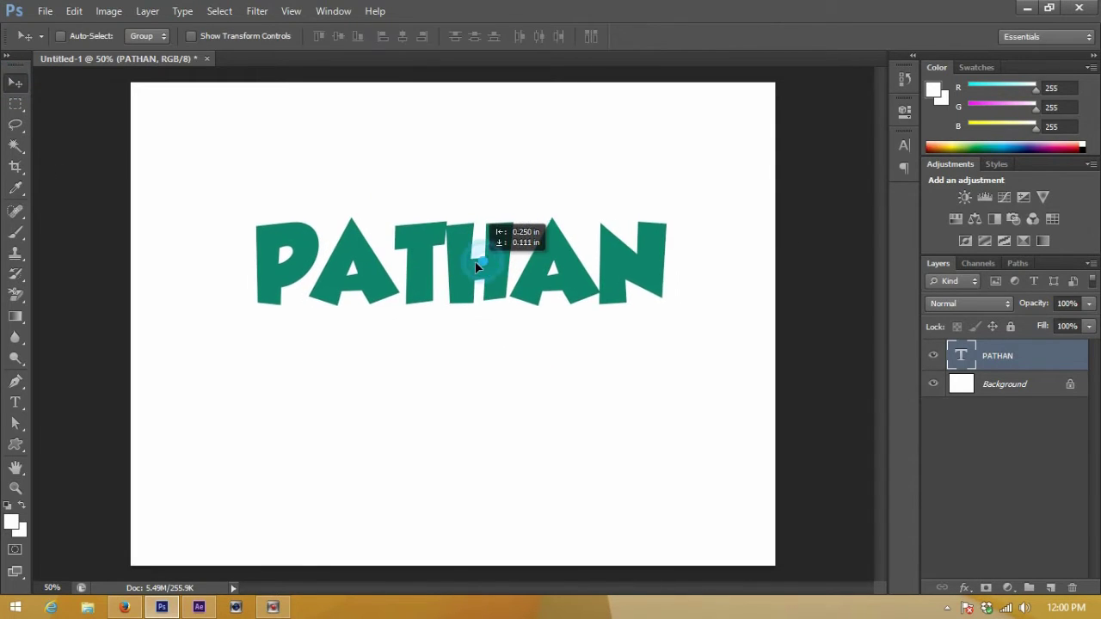
right_click(1027, 356)
Duplicate the PATHAN layer and nudge the copy downward
click(839, 123)
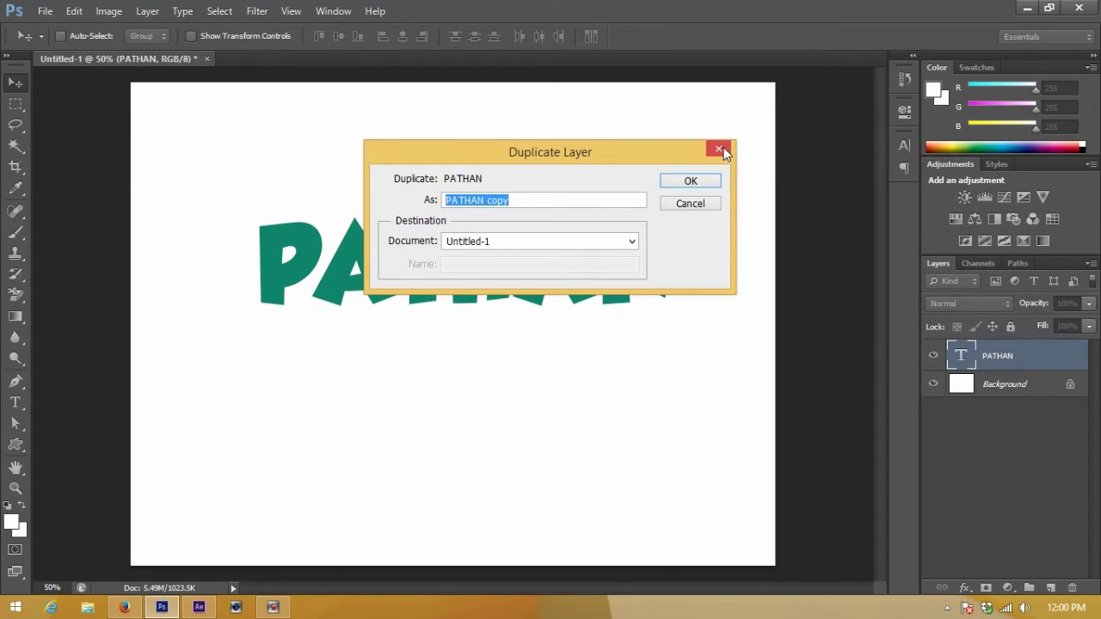
click(721, 147)
right_click(1042, 353)
click(886, 121)
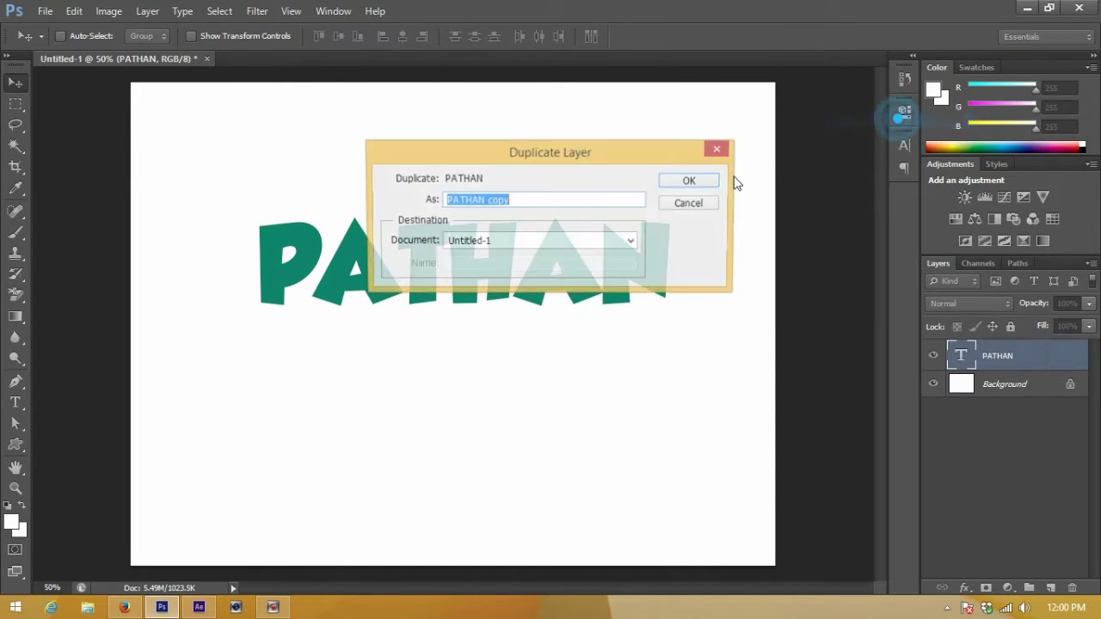
click(697, 177)
key(shift+Down)
key(shift+Down)
key(shift+Down)
key(shift+Down)
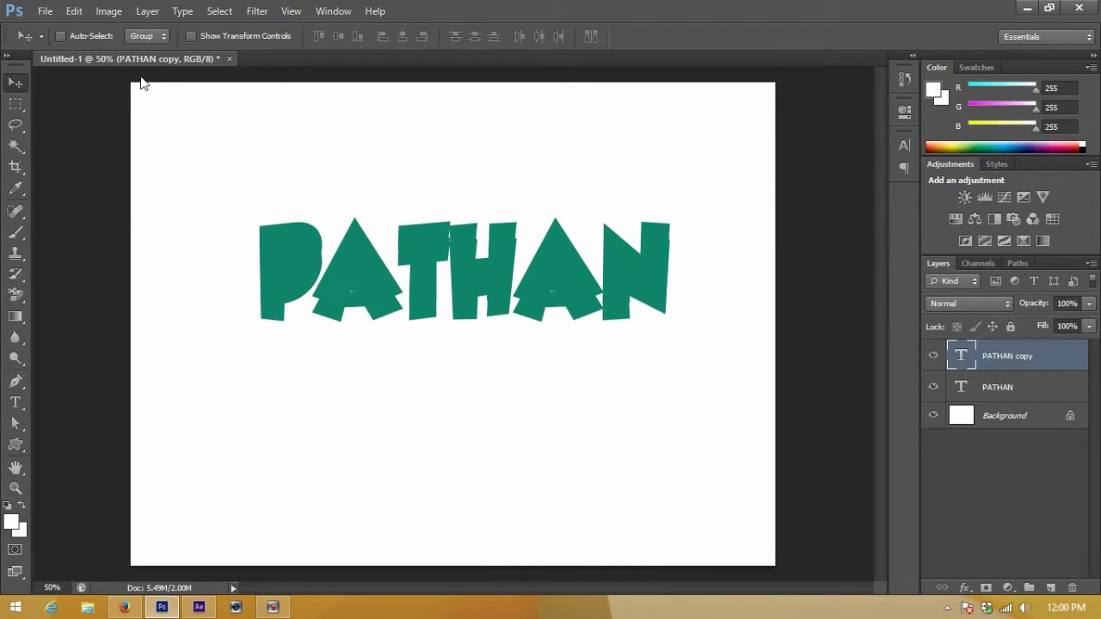
key(shift+Down)
key(shift+Down)
key(shift+Down)
key(shift+Down)
key(shift+Down)
key(shift+Down)
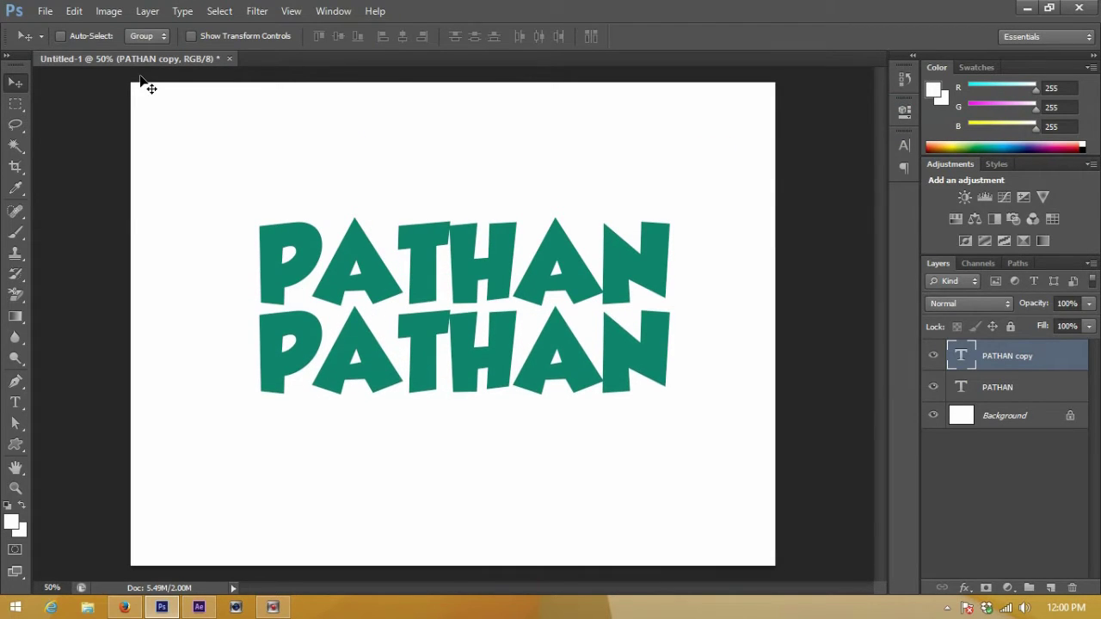
Change the copied text to VINES and shift it right under PATHAN
click(16, 401)
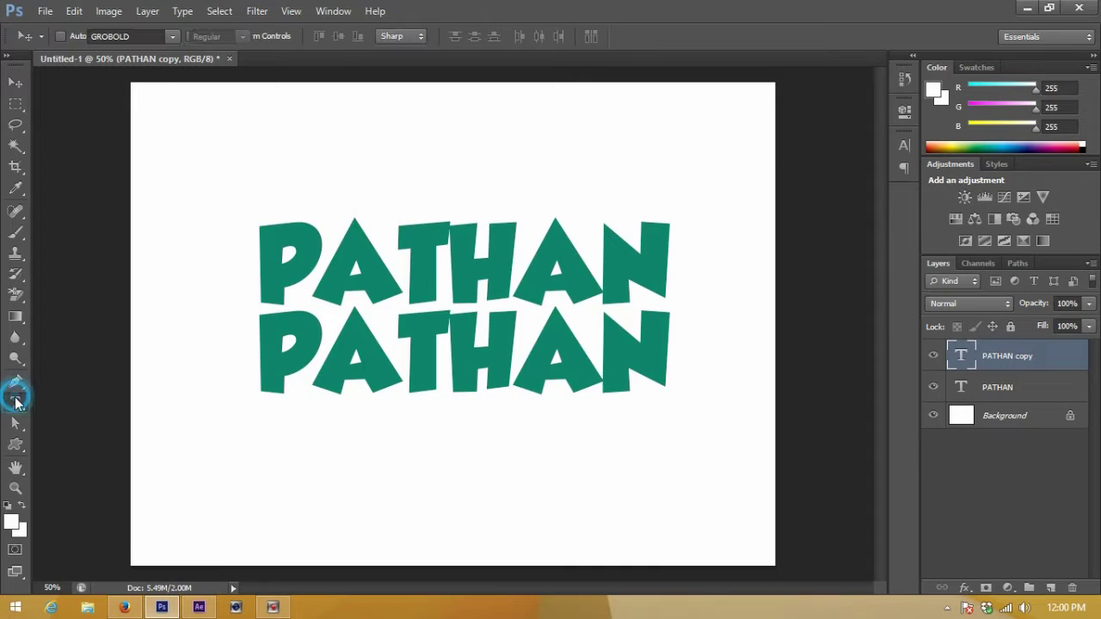
double_click(465, 365)
text(VI)
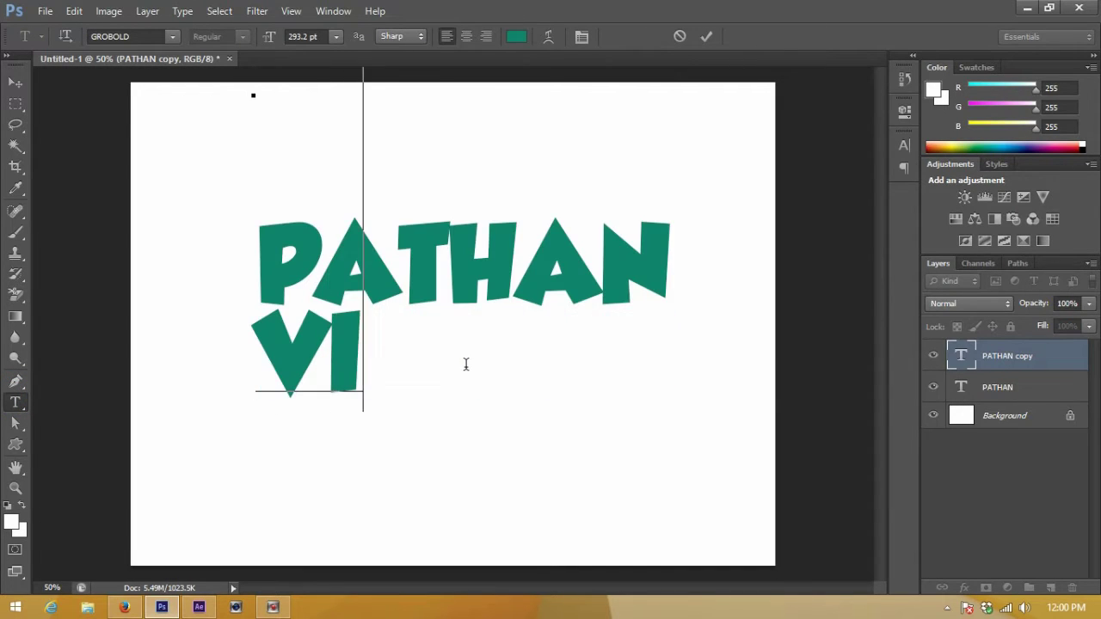
text(NES)
click(15, 81)
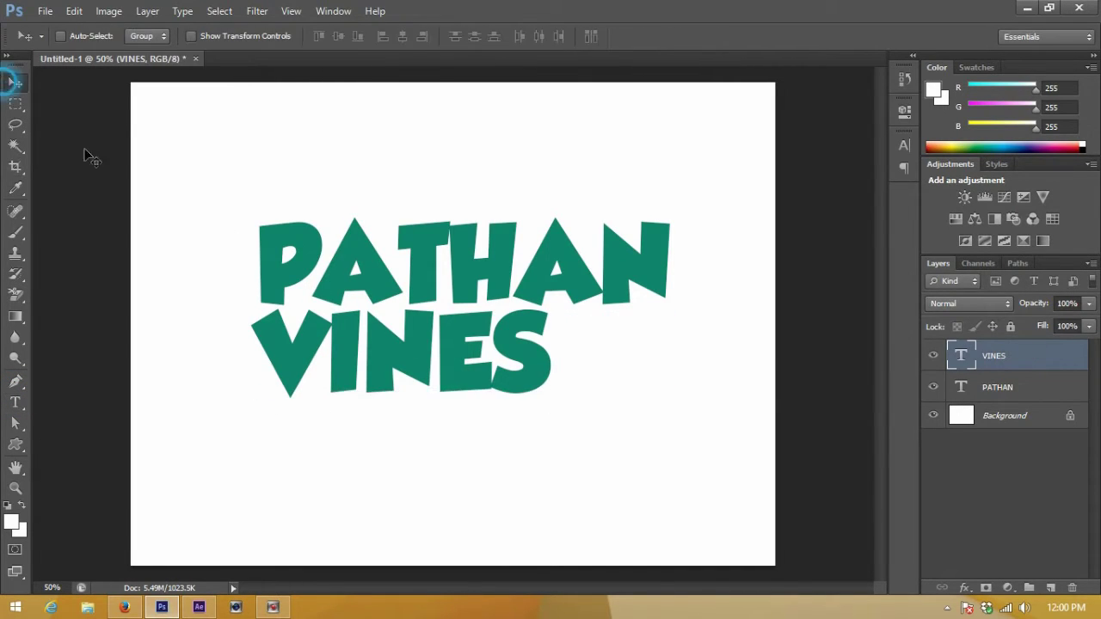
drag(434, 371, 505, 386)
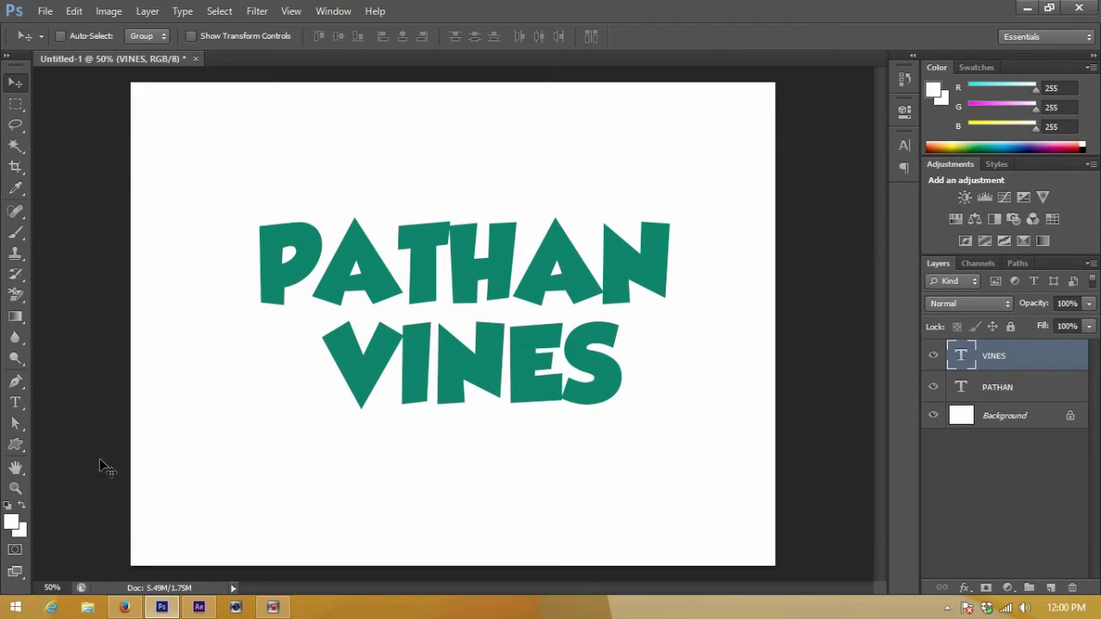
key(ctrl+t)
Scale VINES to about 146%×158%, set it beneath PATHAN, then select the PATHAN layer
drag(619, 314, 755, 251)
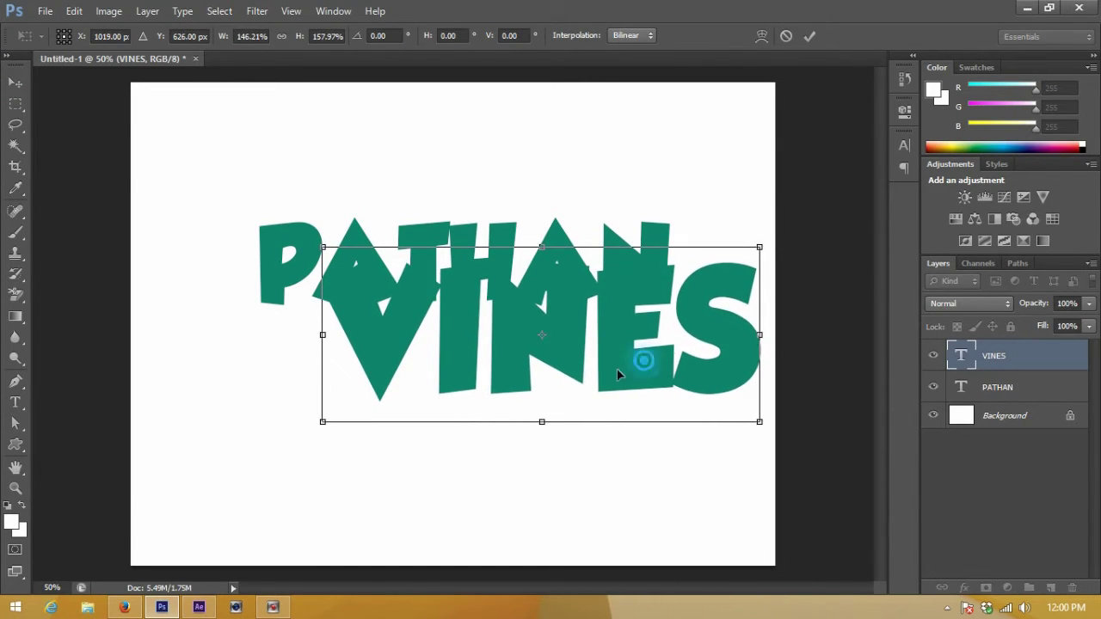
drag(641, 359, 559, 402)
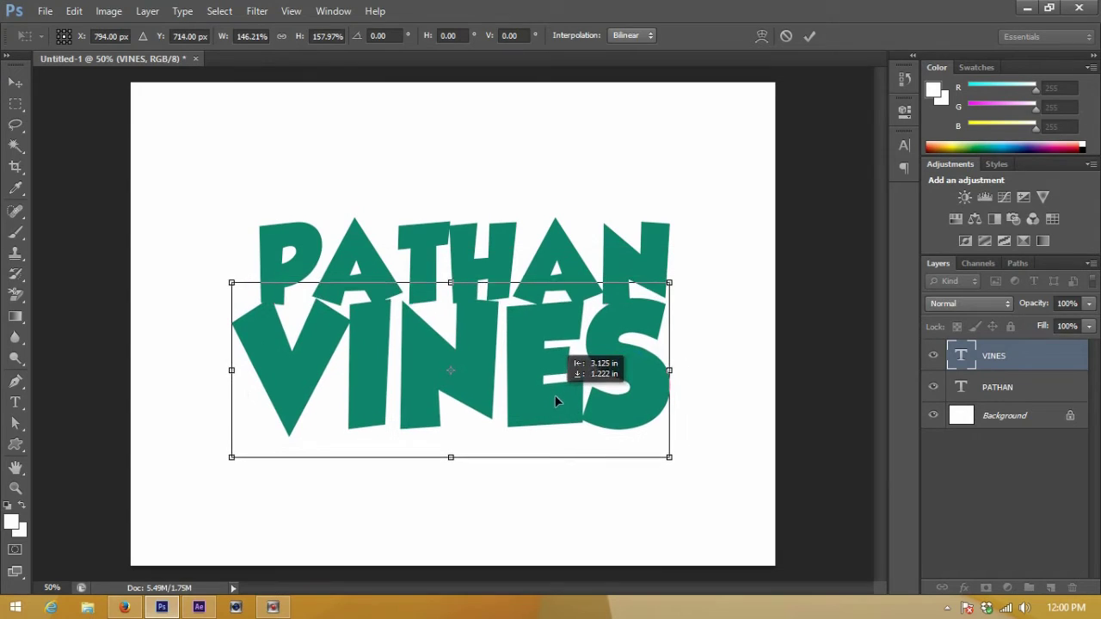
click(15, 83)
click(467, 238)
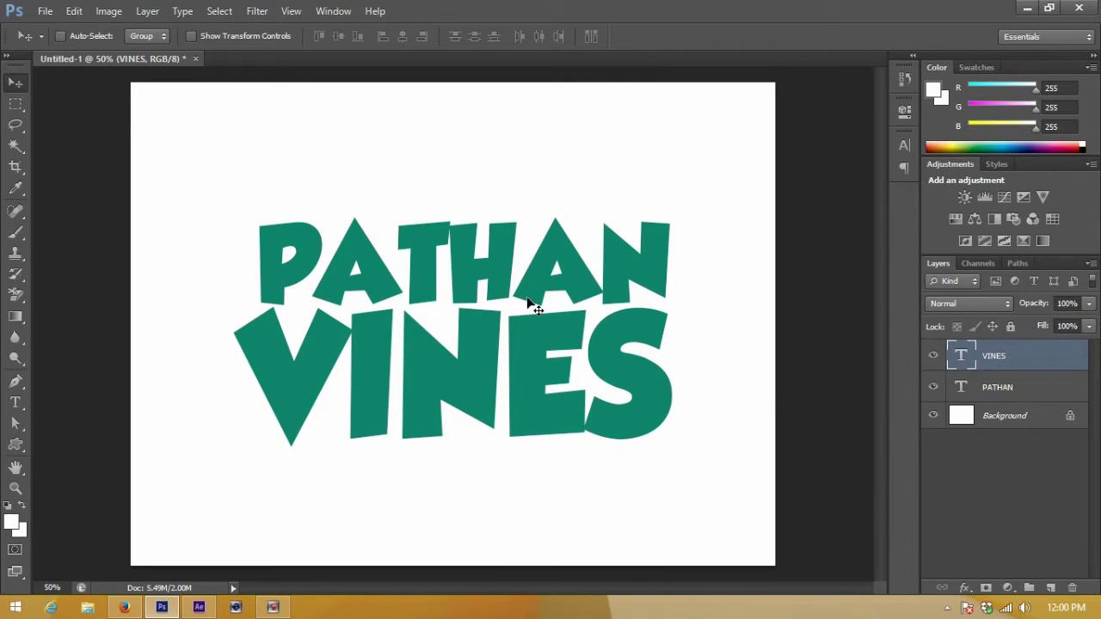
click(17, 403)
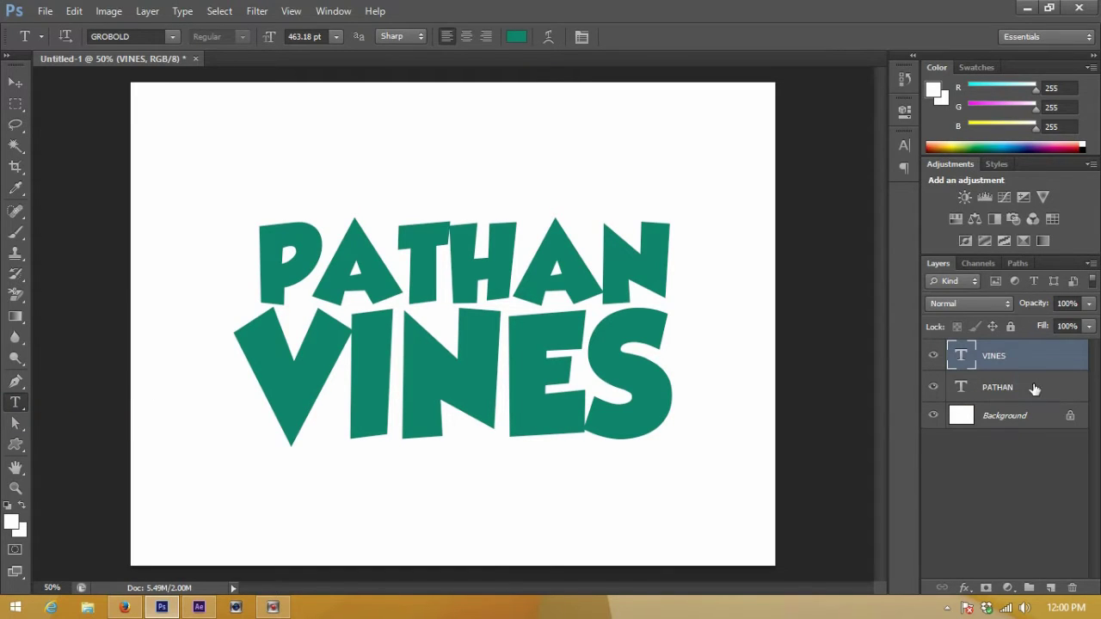
click(1027, 388)
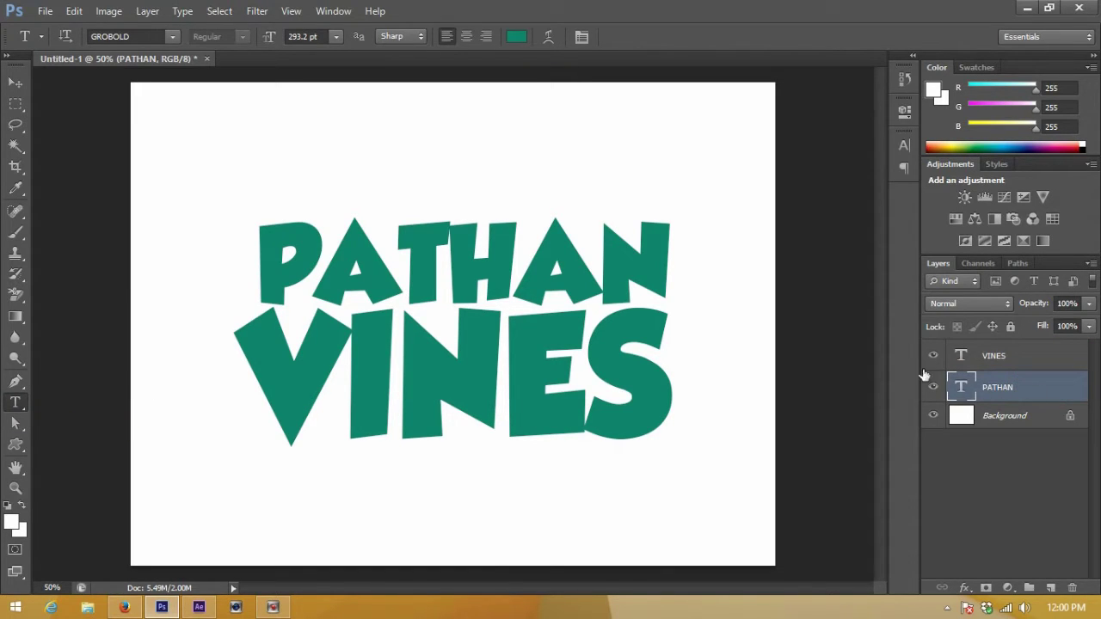
Warp the PATHAN text with the Arc Lower style at a -22 bend
double_click(497, 260)
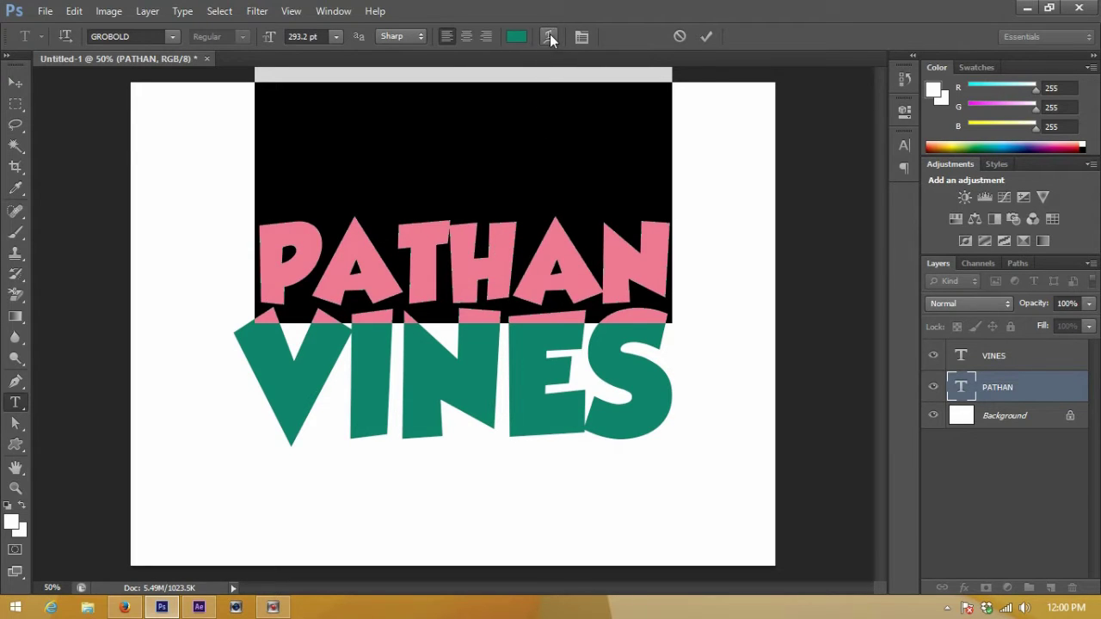
click(547, 40)
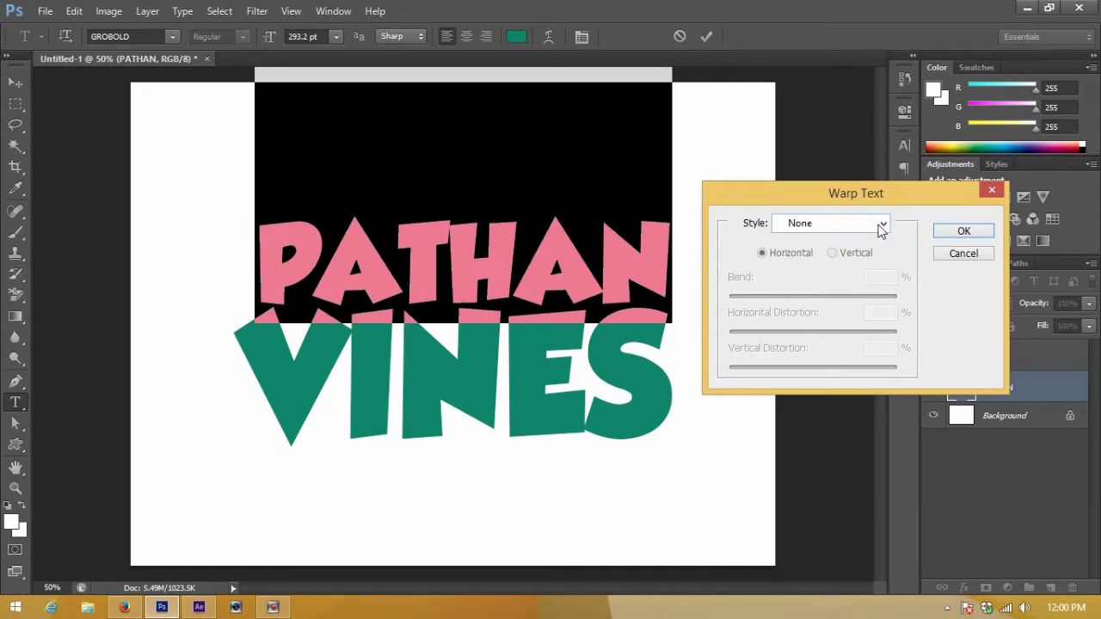
click(882, 225)
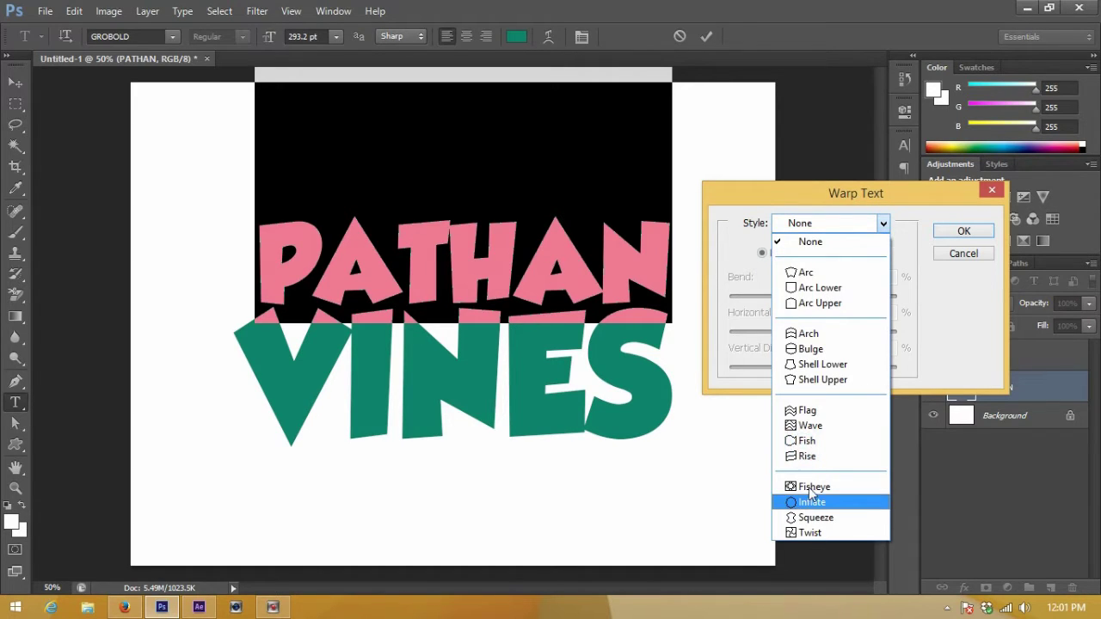
click(826, 303)
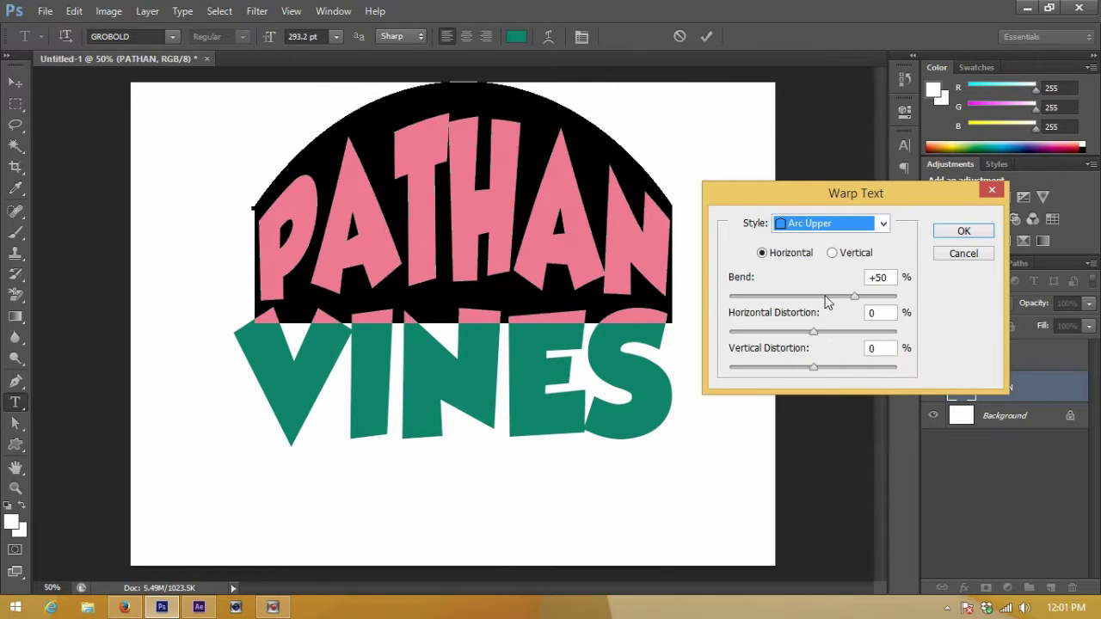
drag(854, 296, 830, 297)
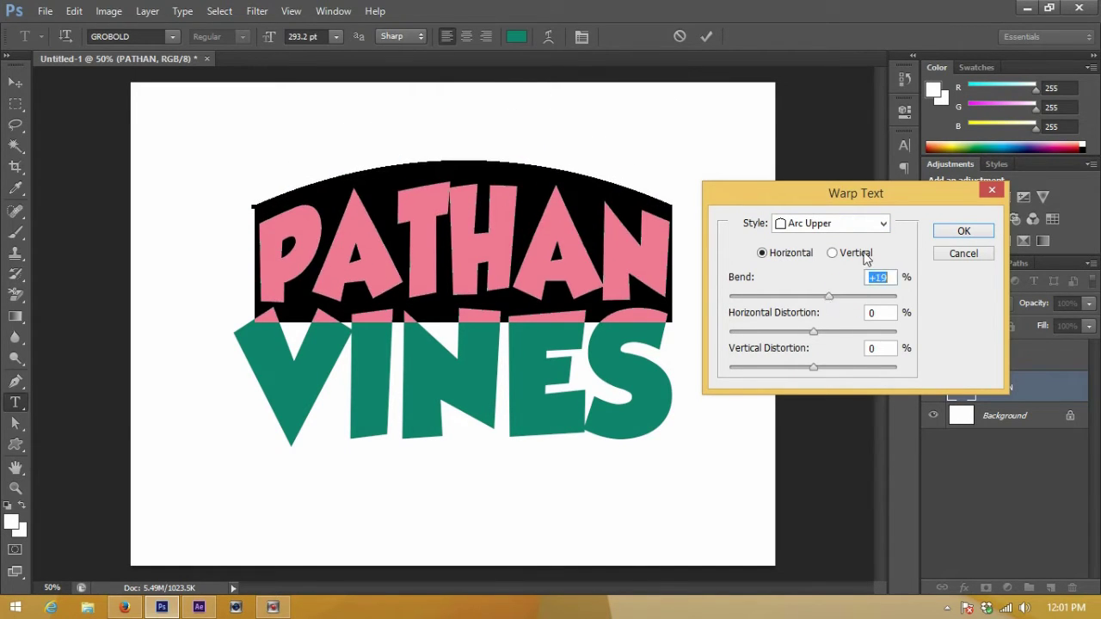
click(884, 224)
click(817, 285)
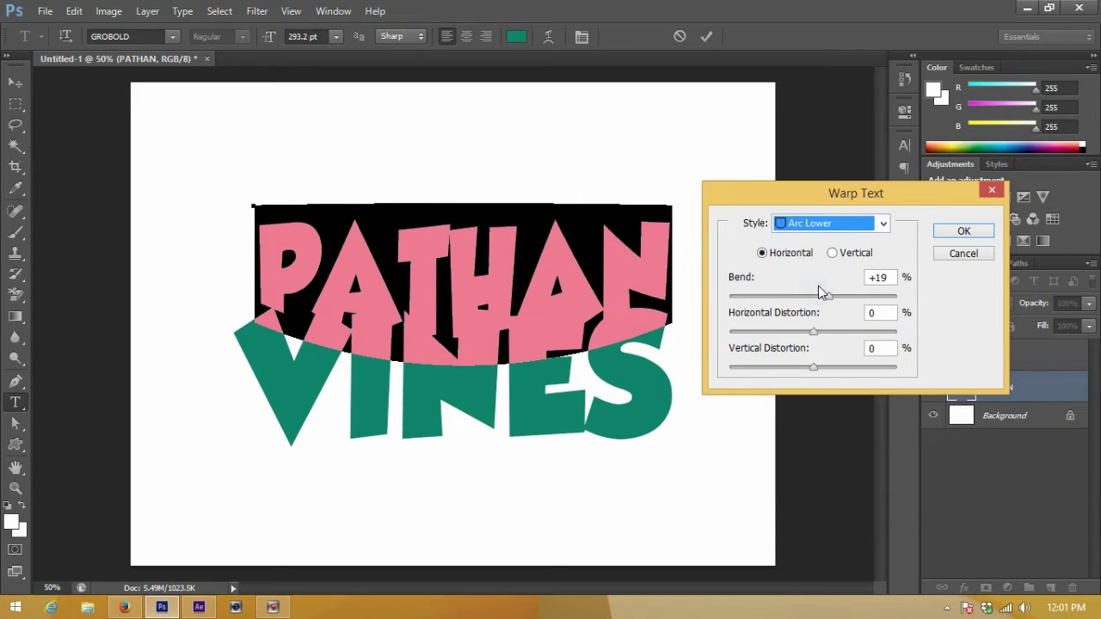
drag(828, 295, 795, 298)
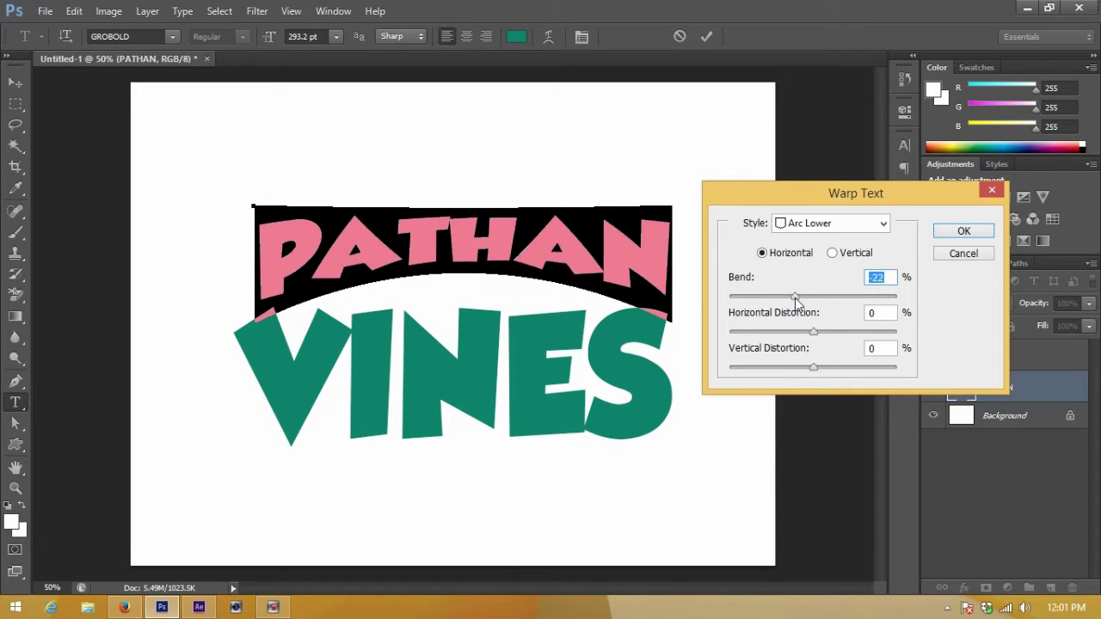
click(964, 232)
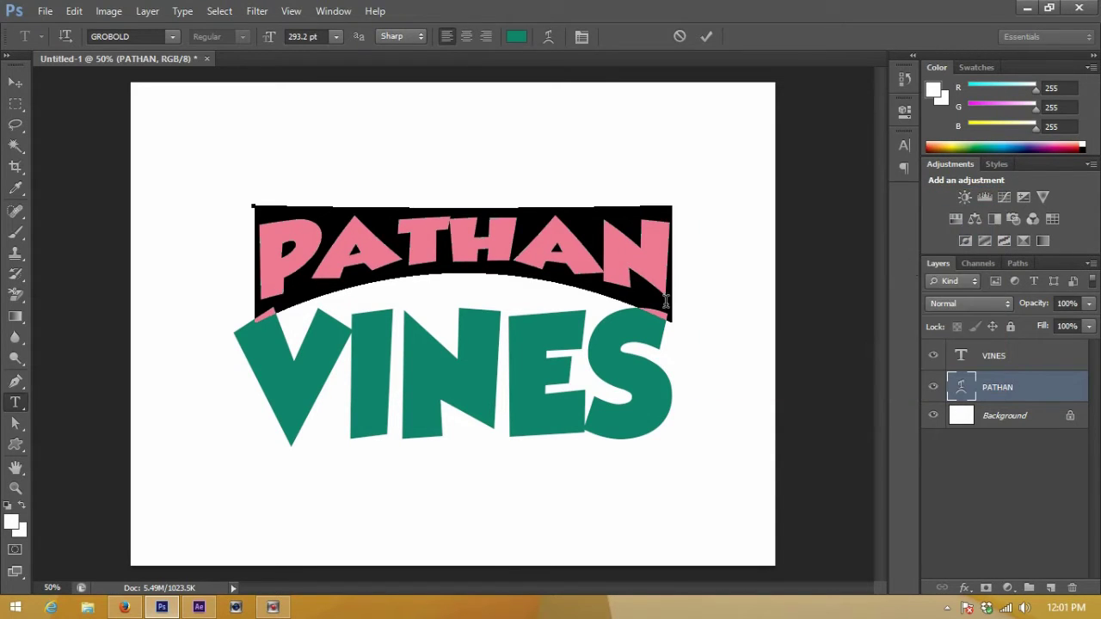
click(15, 82)
Apply an Arc Upper warp with +16 bend to VINES, then reselect the PATHAN layer
click(963, 359)
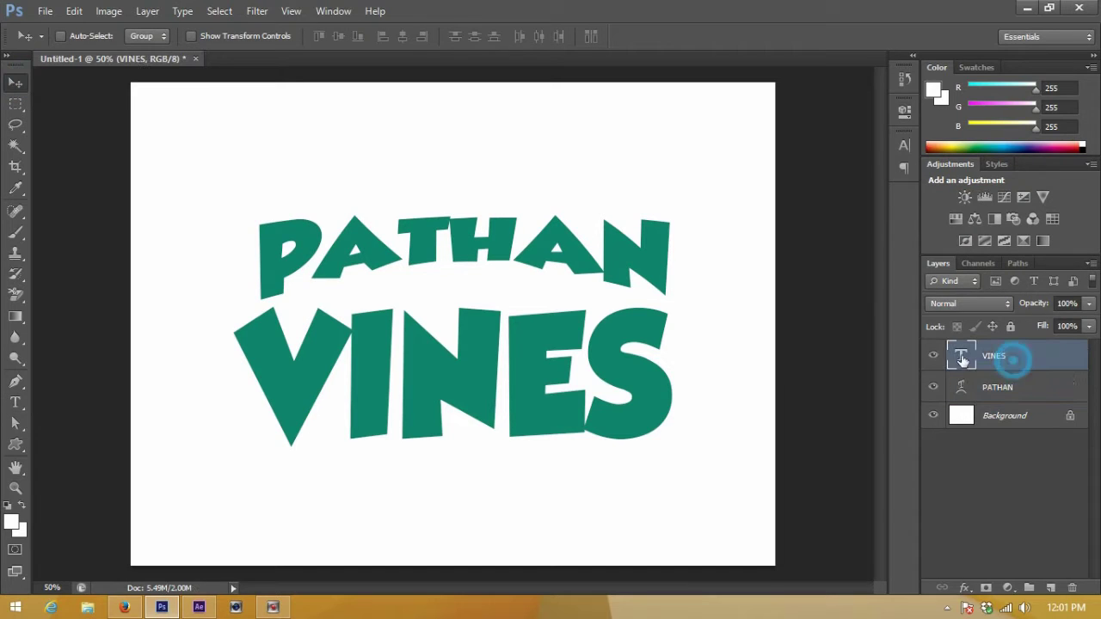
click(16, 402)
double_click(536, 373)
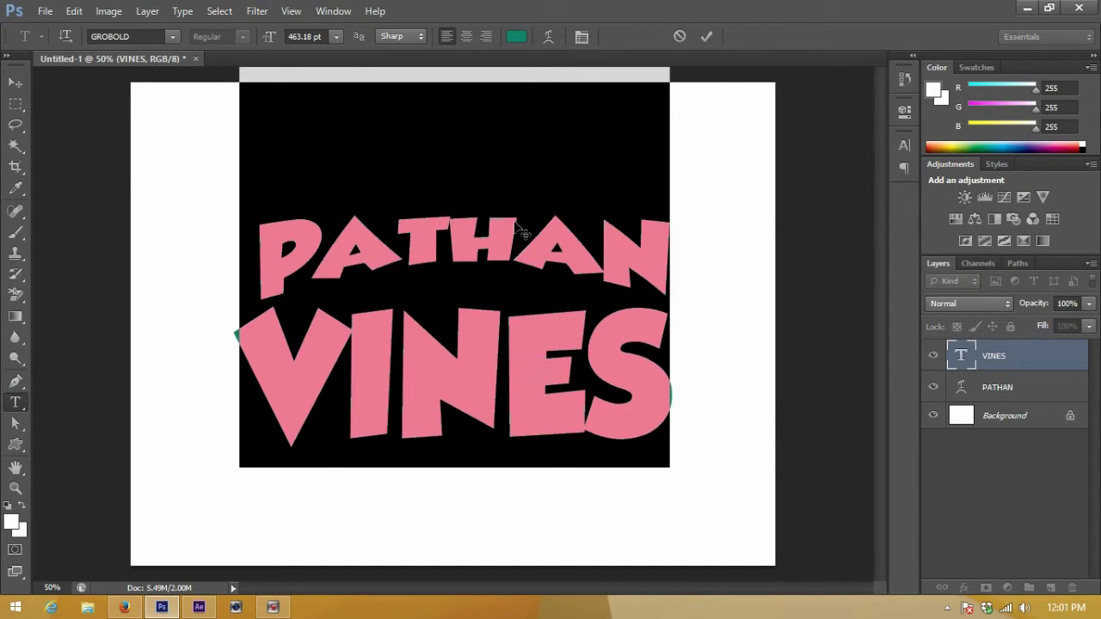
click(548, 36)
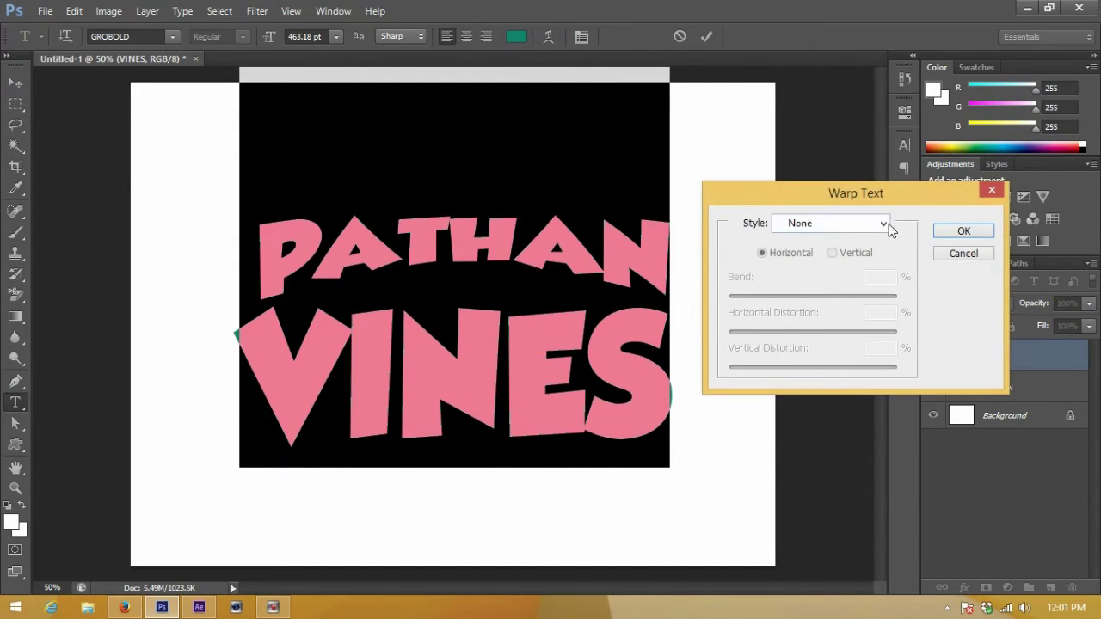
click(886, 225)
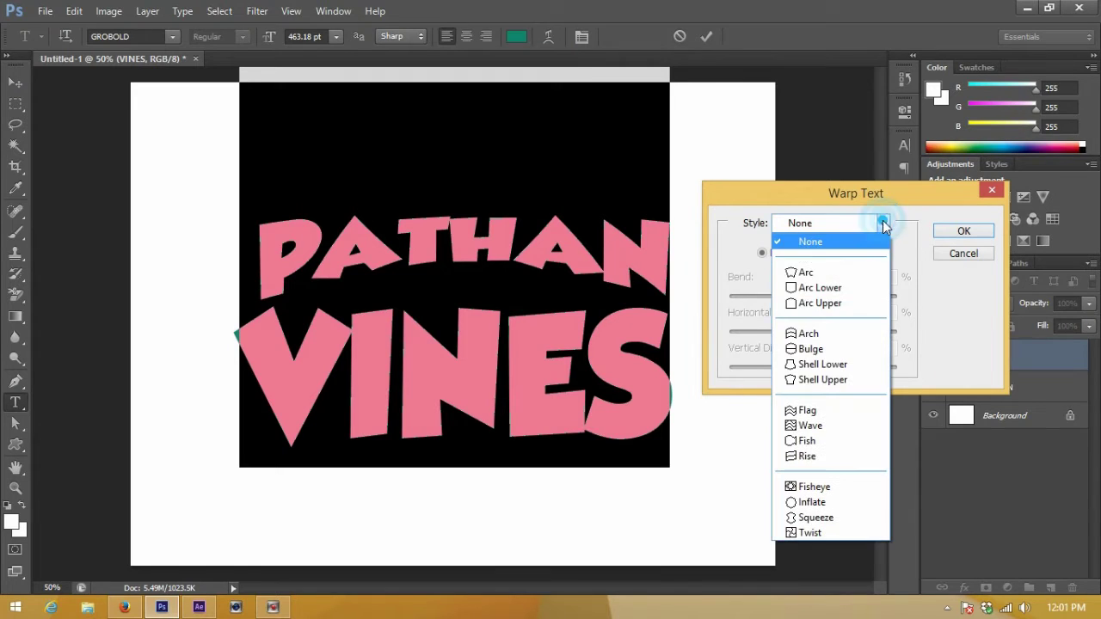
click(813, 304)
mouse_move(855, 297)
mouse_down()
mouse_move(835, 297)
mouse_move(813, 334)
mouse_up()
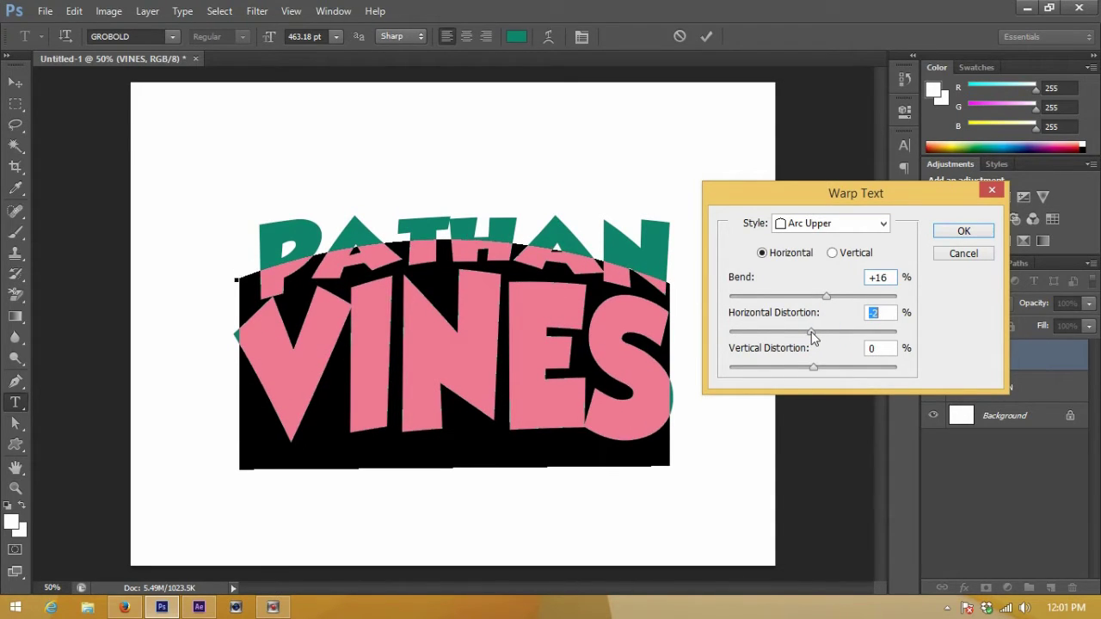
click(953, 232)
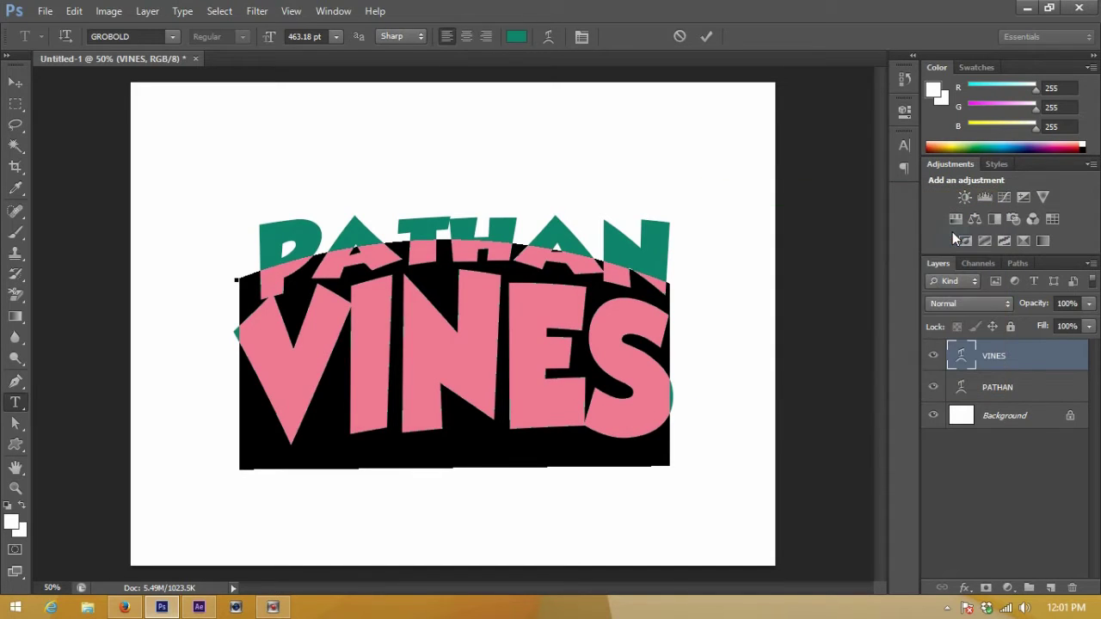
click(13, 84)
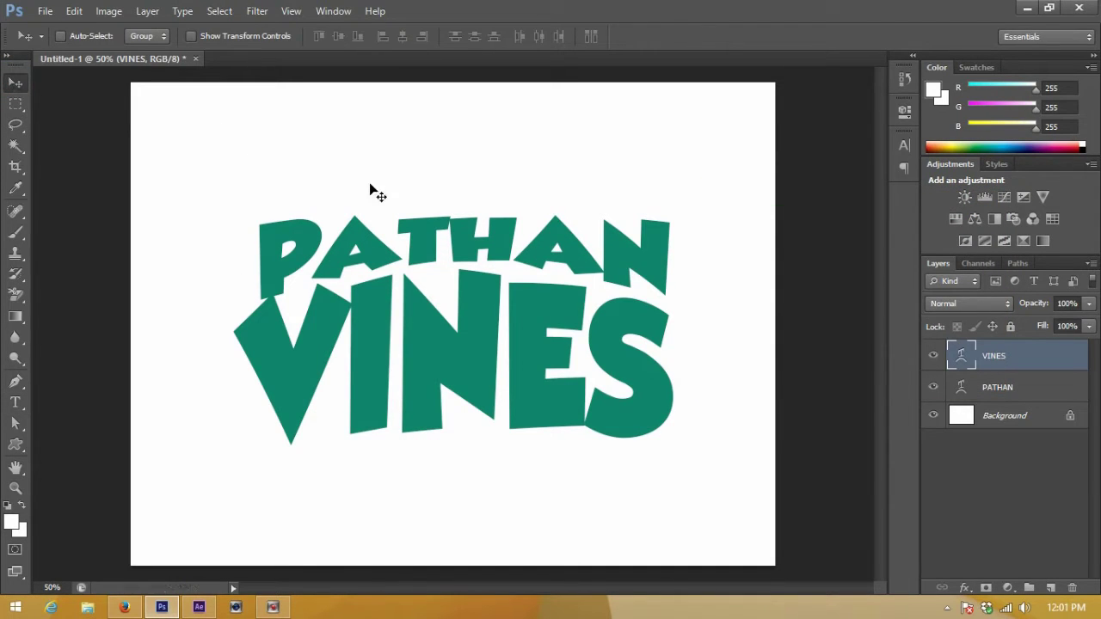
click(1013, 389)
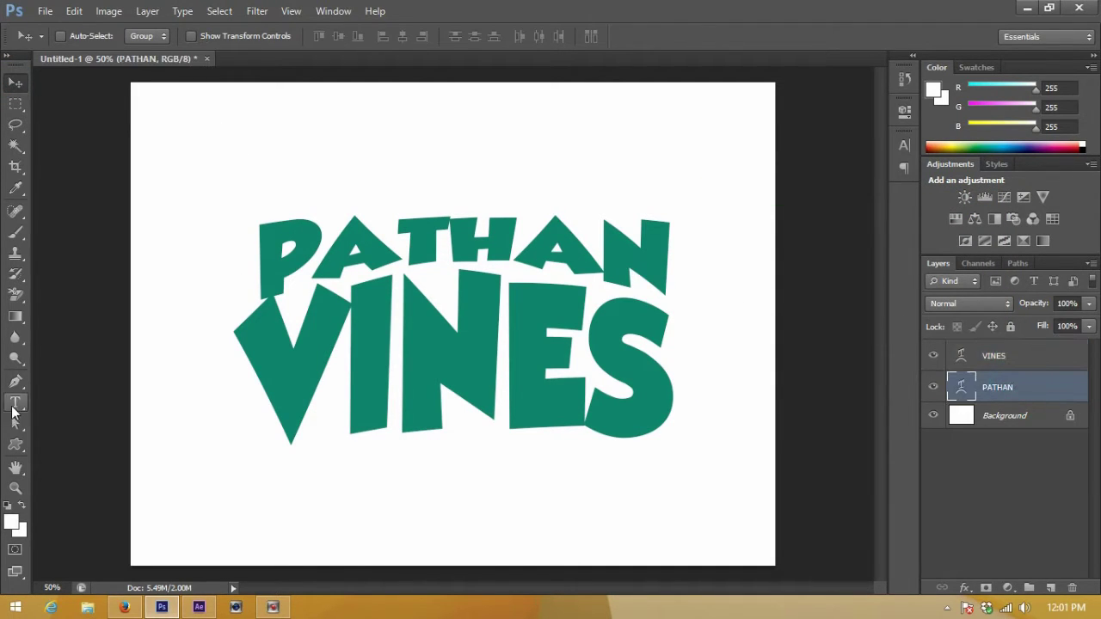
Change the PATHAN text colour to black (000000)
click(15, 402)
double_click(585, 242)
click(519, 37)
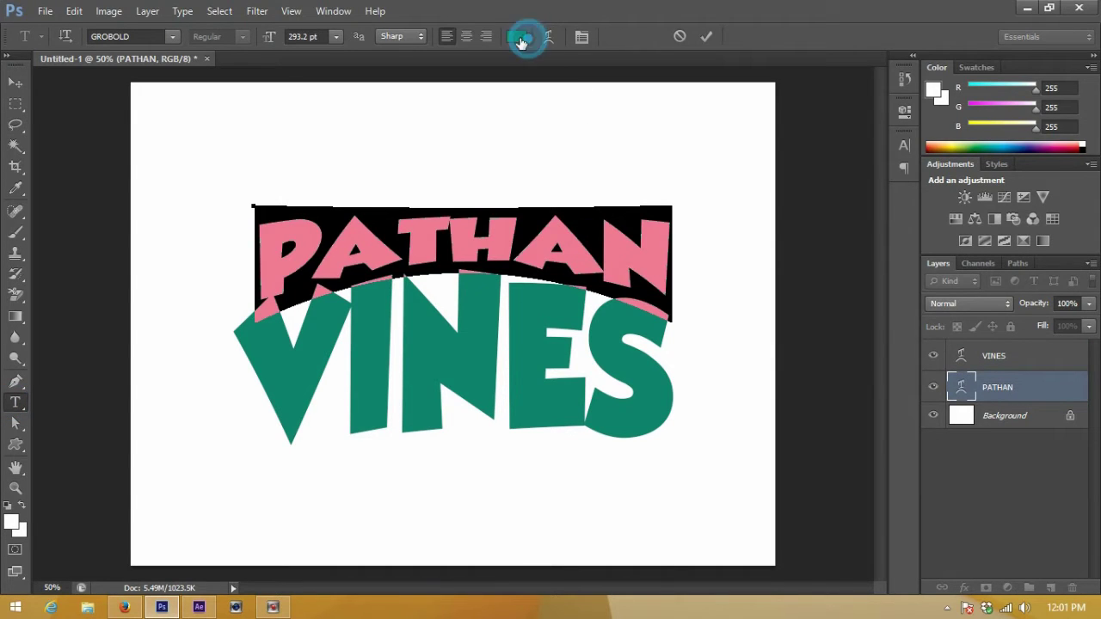
drag(718, 354, 625, 412)
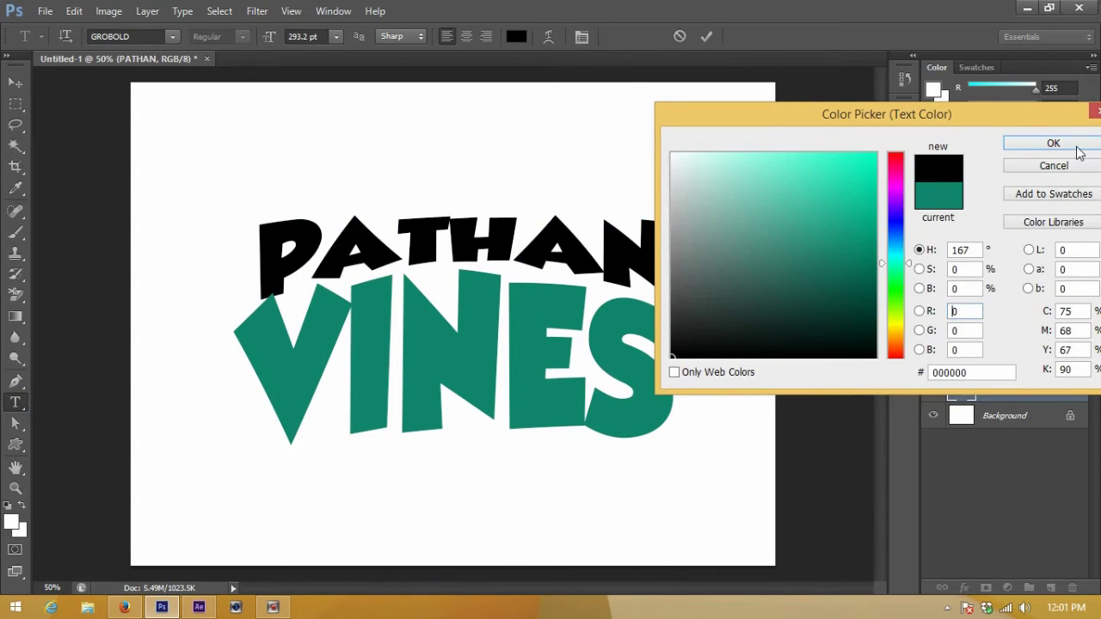
click(1054, 144)
click(14, 82)
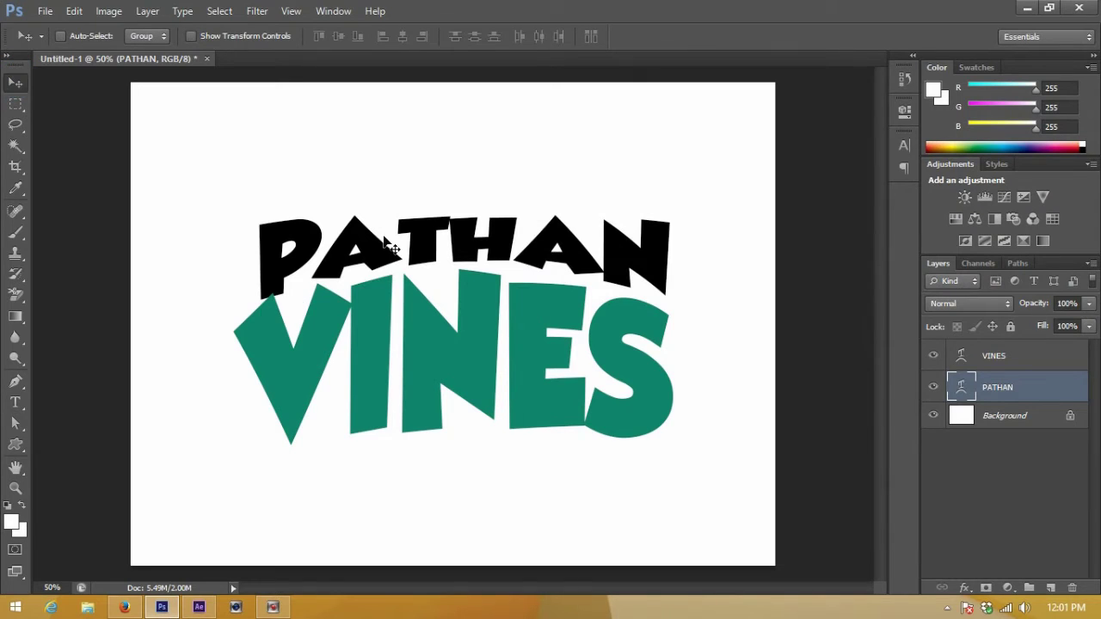
Scale PATHAN to about 116%×140% and position it just above VINES
key(ctrl+t)
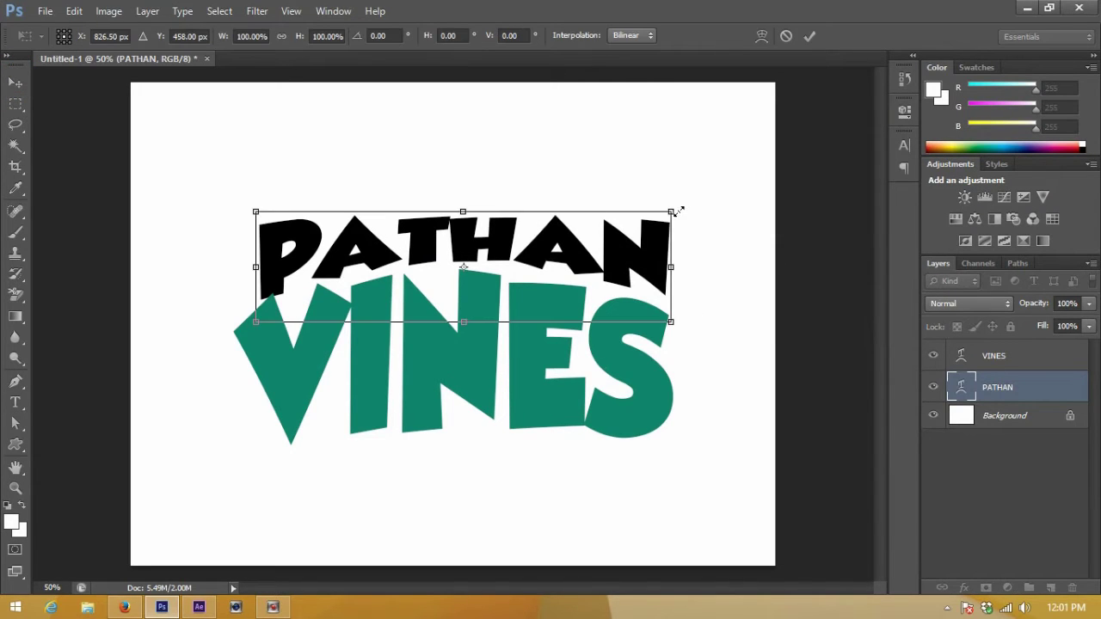
drag(678, 211, 745, 167)
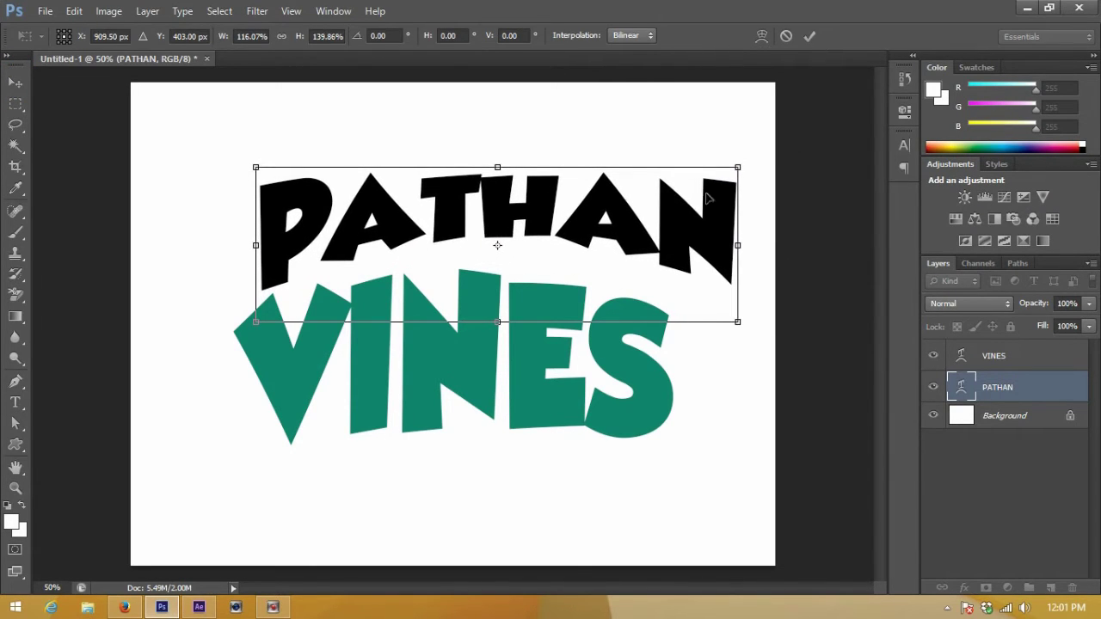
drag(707, 198, 664, 222)
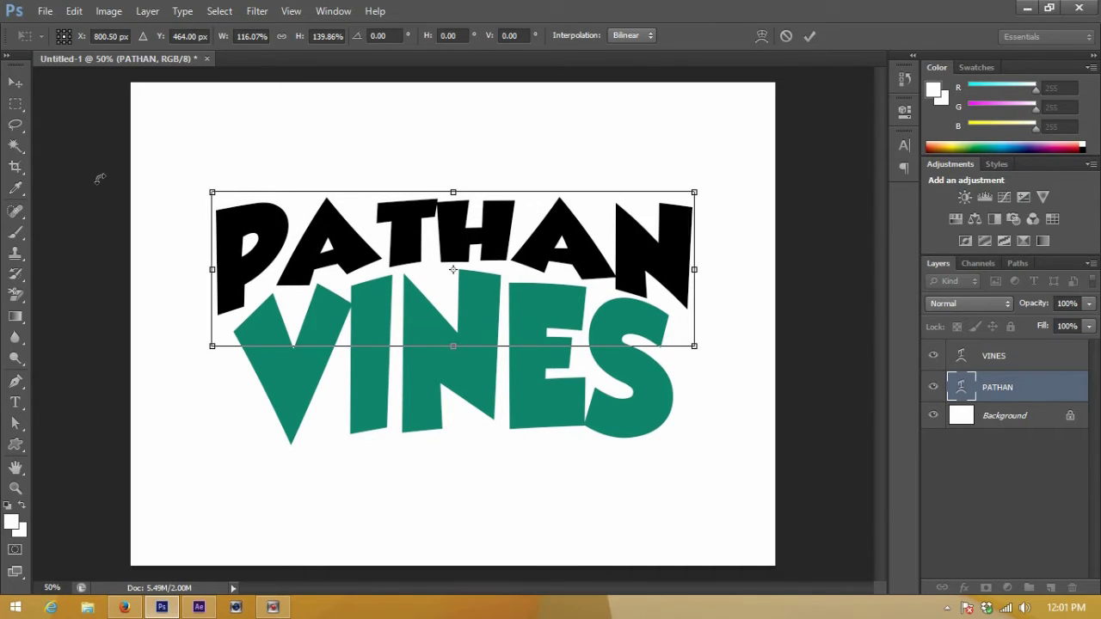
click(11, 80)
click(478, 240)
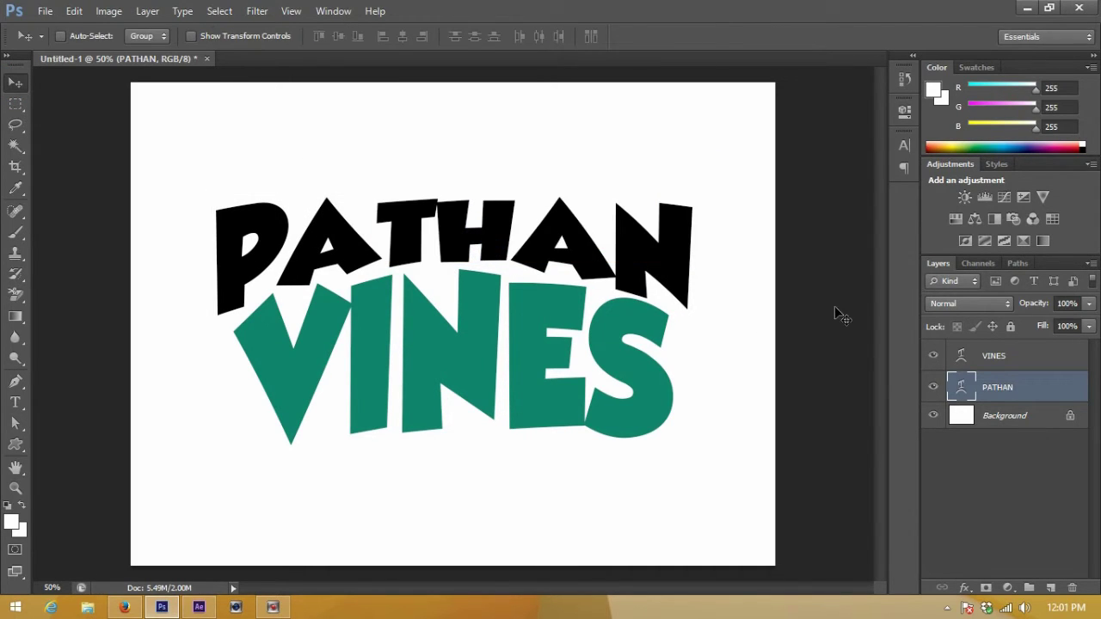
Hide the Background and VINES layers so PATHAN shows alone on transparency
click(1006, 420)
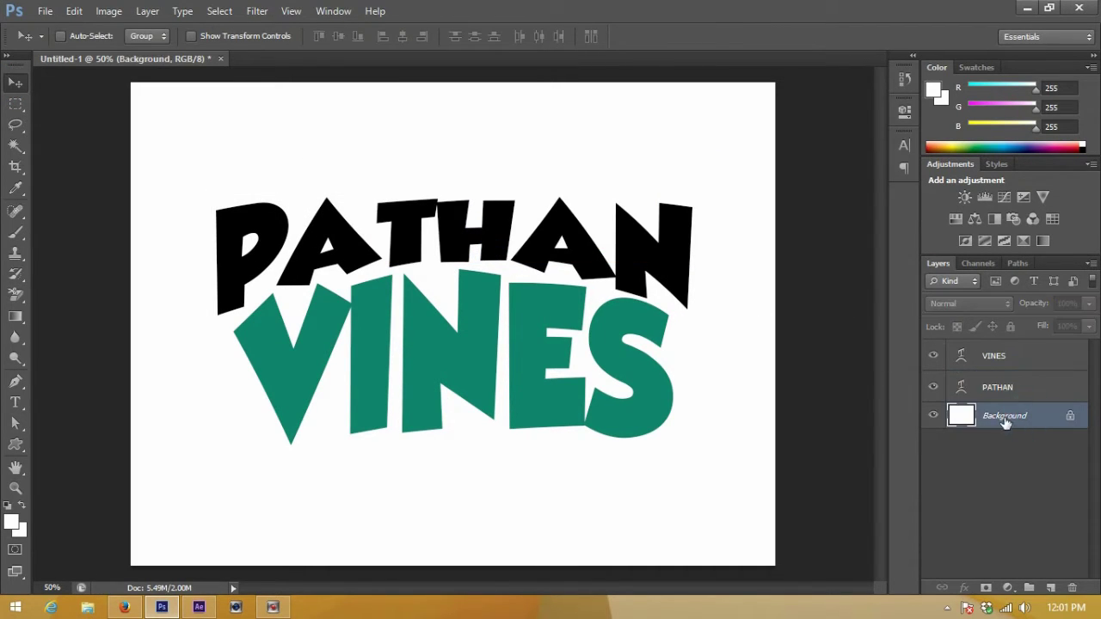
click(933, 418)
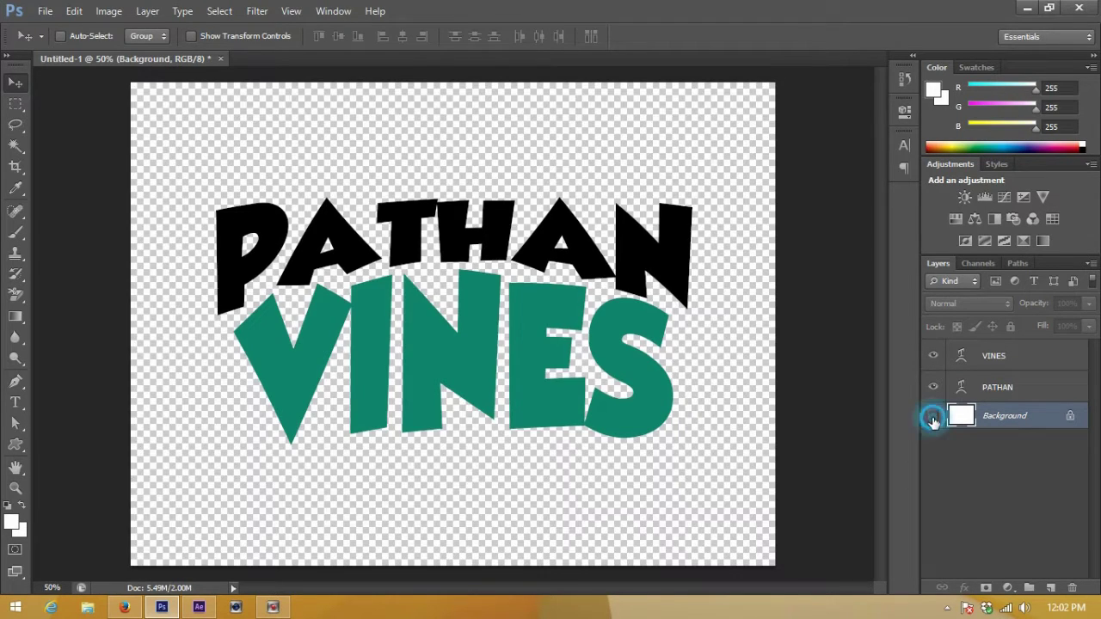
click(934, 356)
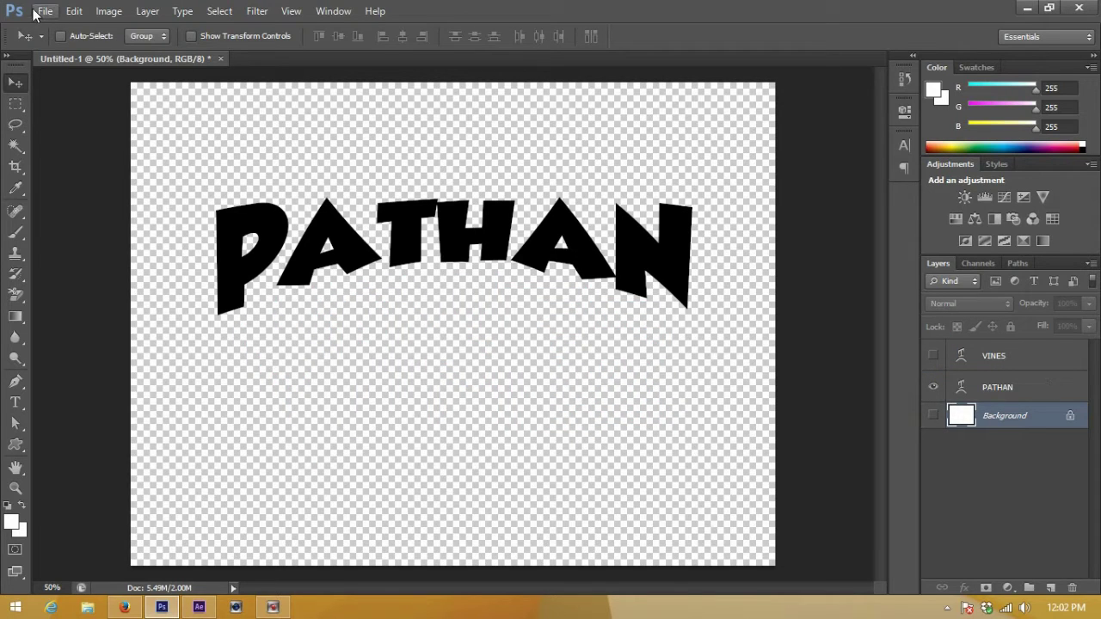
Start a Save As with the file name 'pa', then cancel the dialog
click(41, 11)
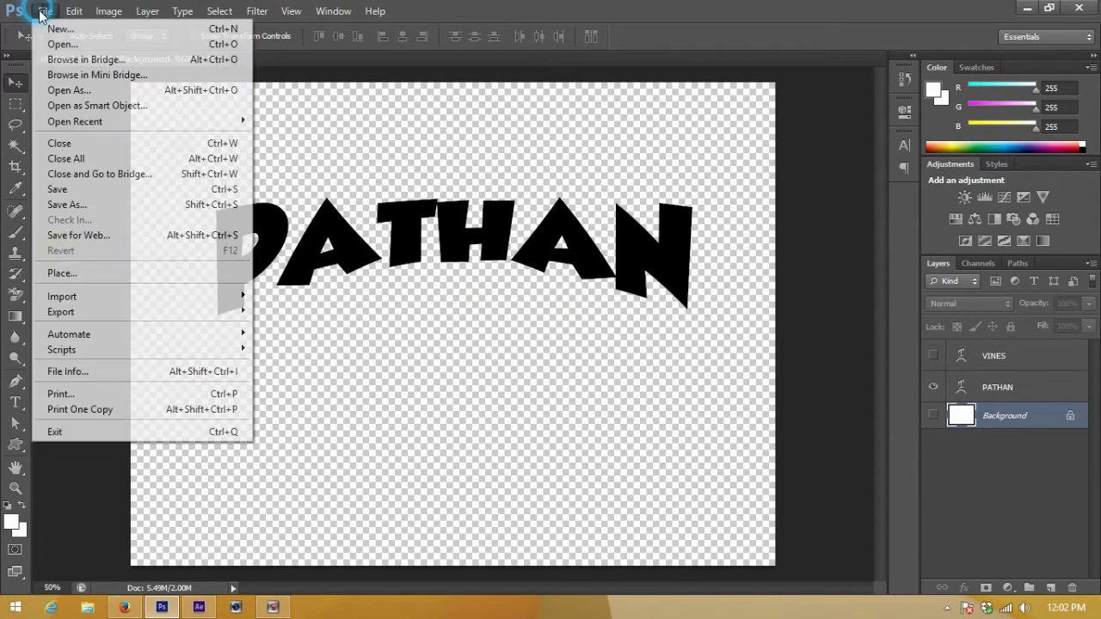
click(82, 206)
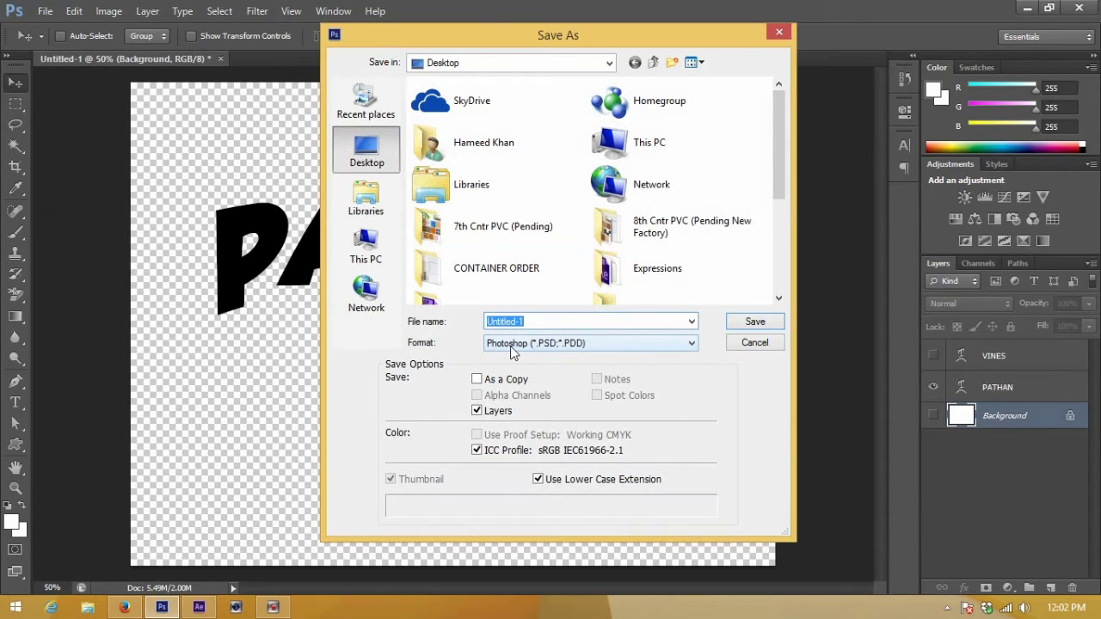
click(548, 322)
double_click(548, 321)
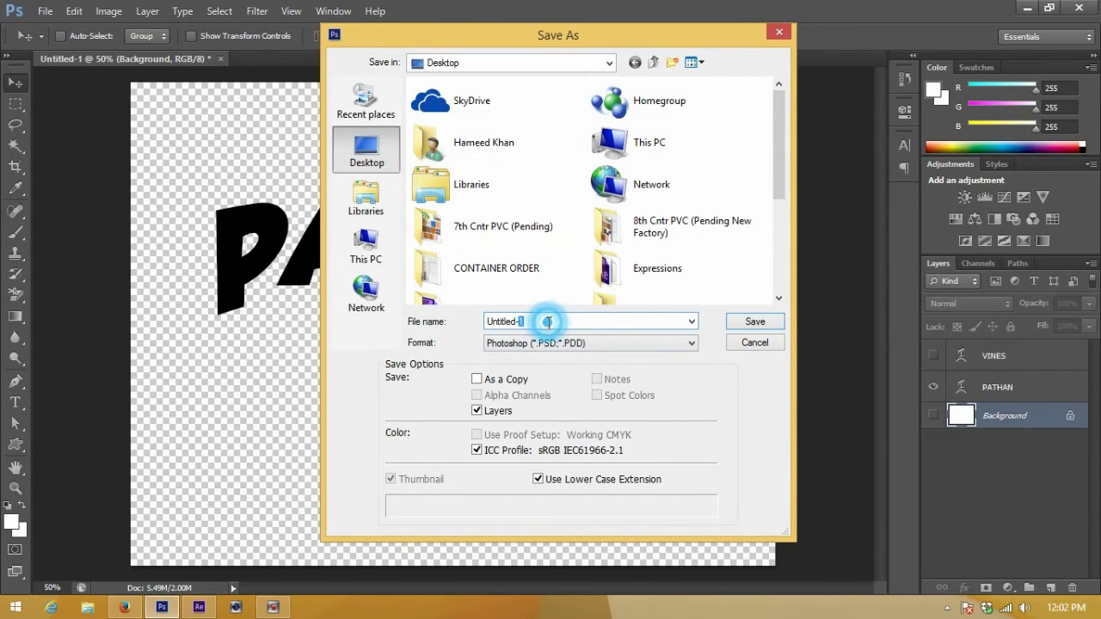
double_click(548, 321)
text(pathan)
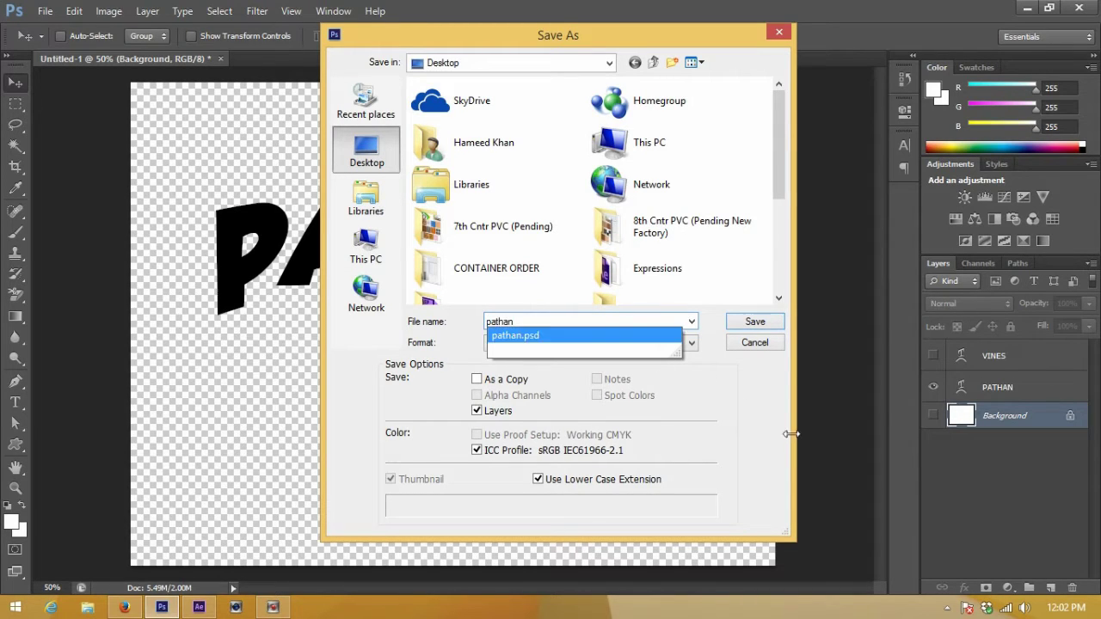
click(737, 393)
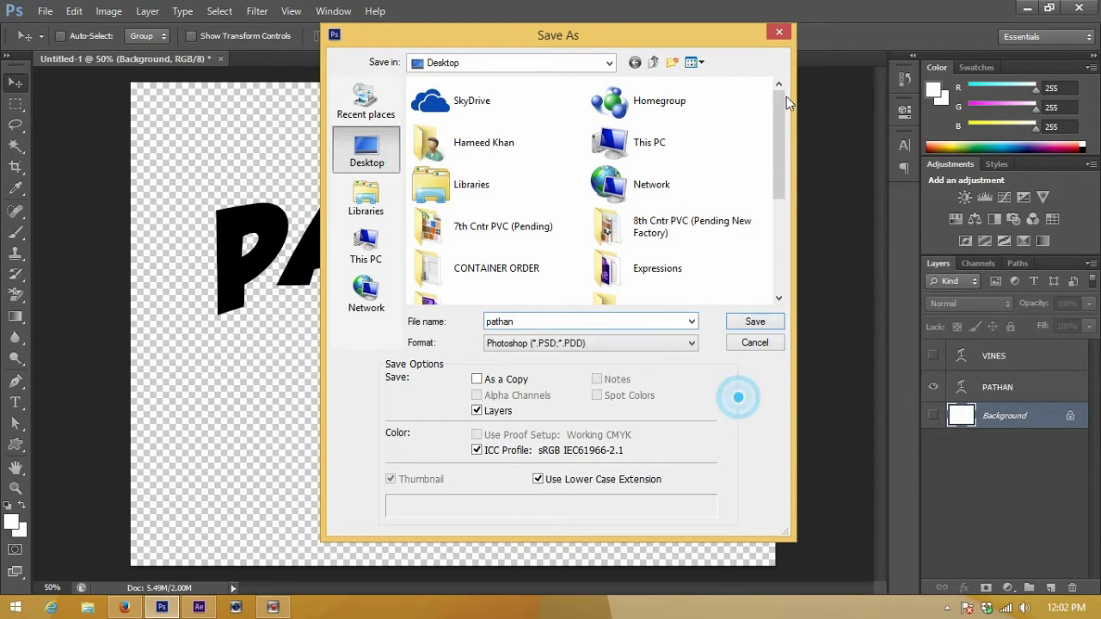
drag(778, 124, 778, 218)
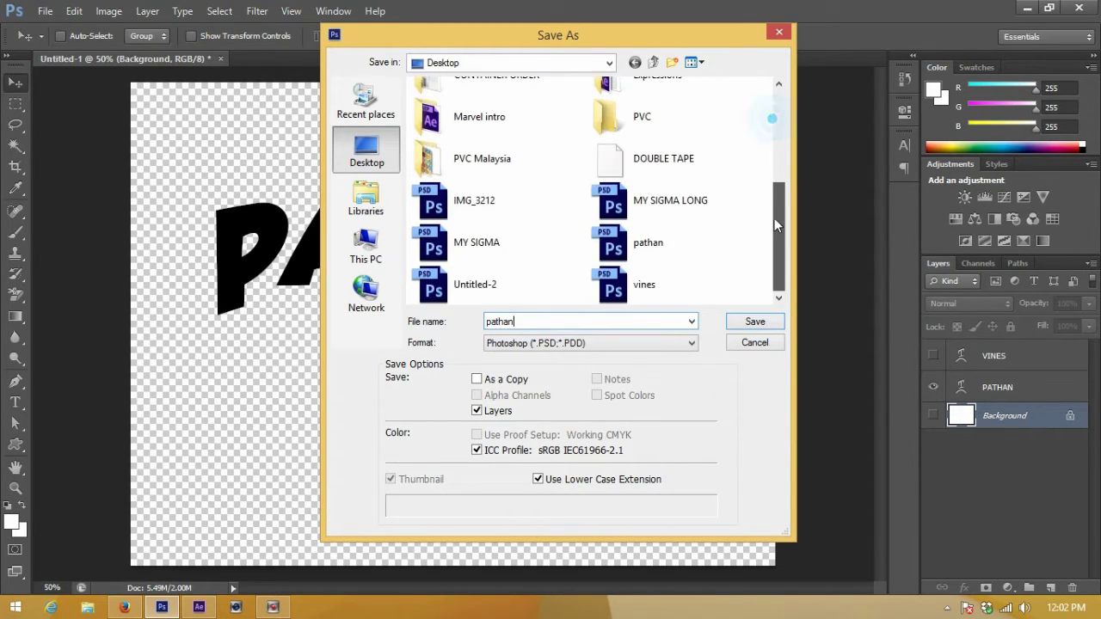
click(748, 342)
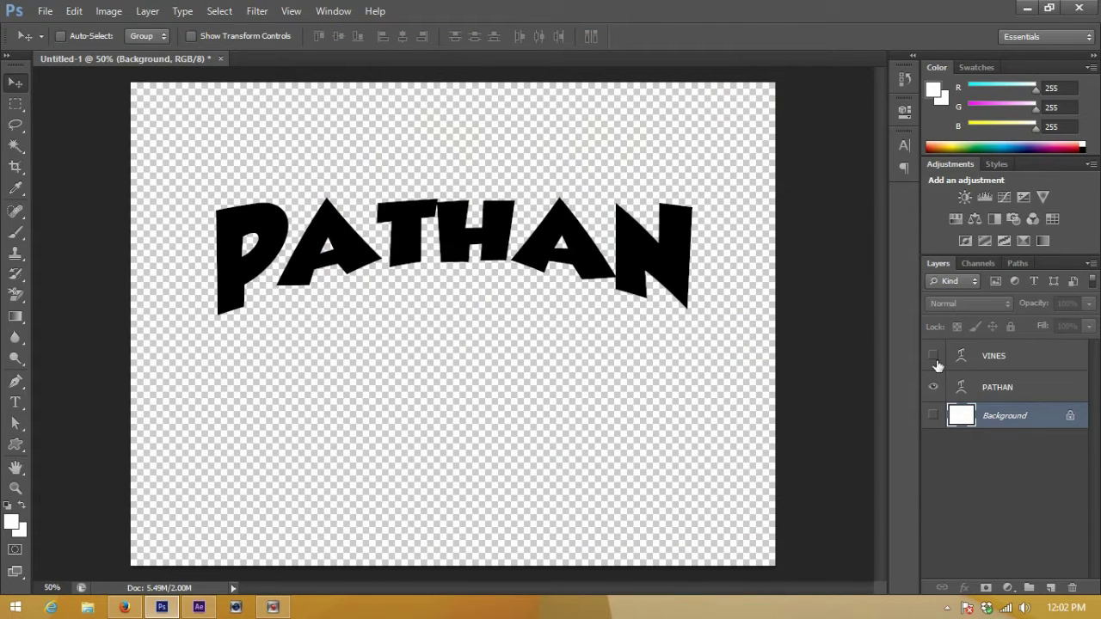
Show VINES alone with PATHAN hidden, then quit Photoshop without saving
click(933, 355)
click(933, 387)
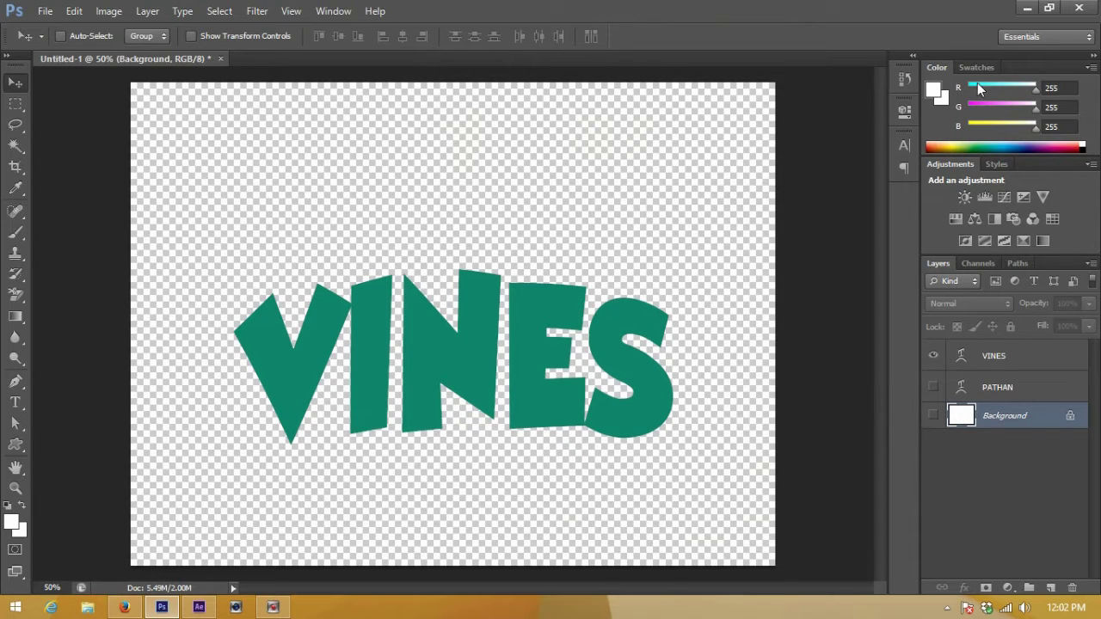
click(1081, 13)
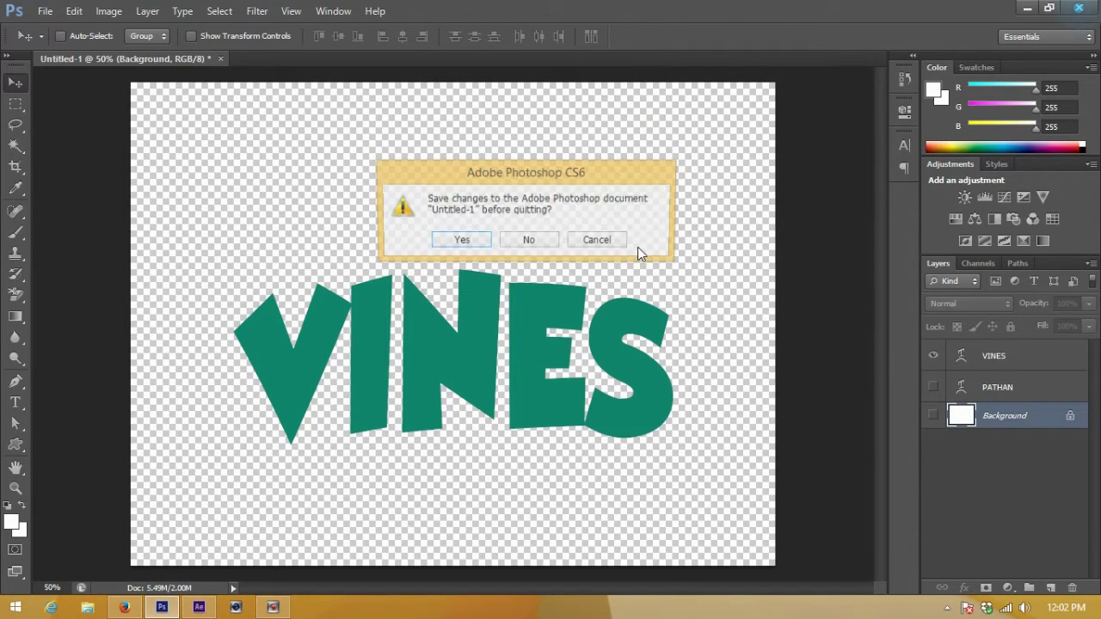
click(532, 242)
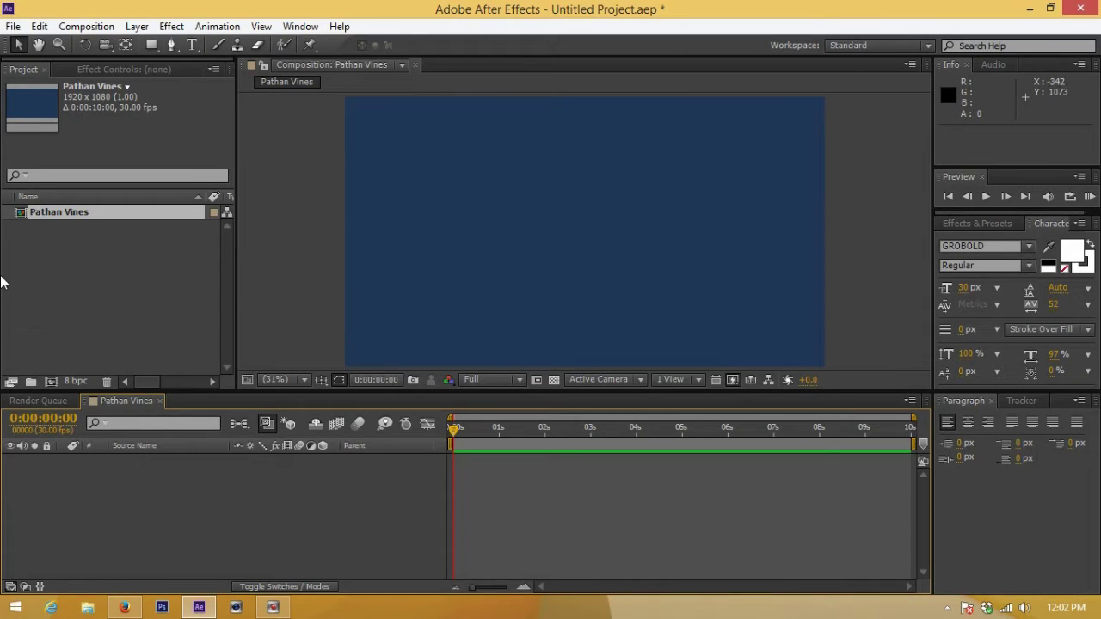
Import pathan.psd and vines.psd together as footage into the project
right_click(87, 266)
mouse_move(188, 335)
click(301, 328)
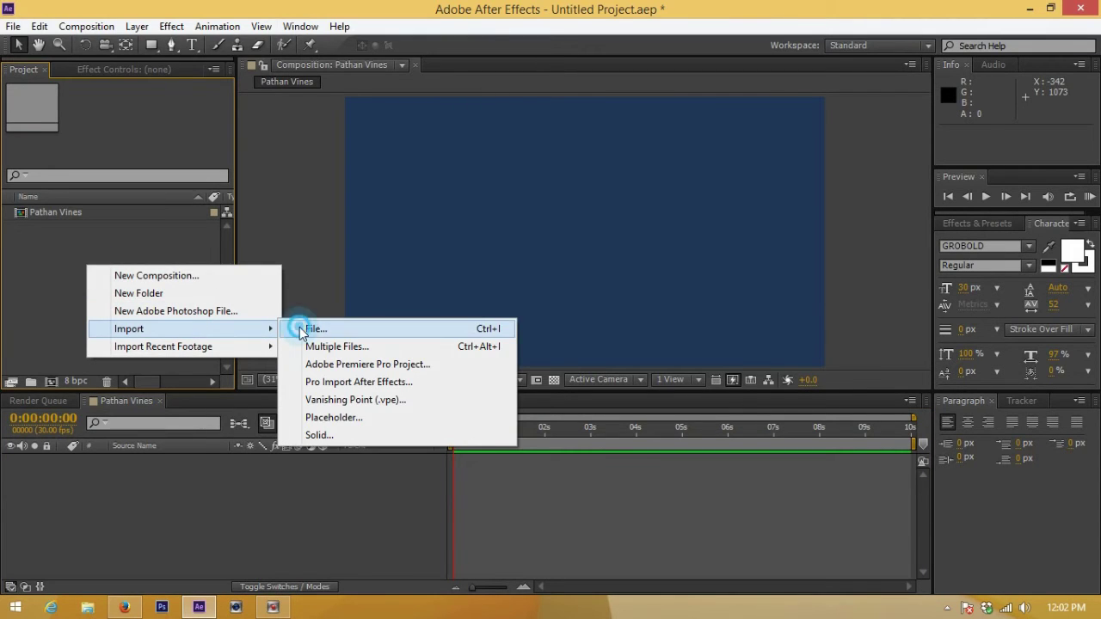
mouse_move(703, 127)
mouse_down()
mouse_move(712, 269)
mouse_move(700, 283)
mouse_up()
click(526, 163)
ctrl+click(404, 297)
click(680, 335)
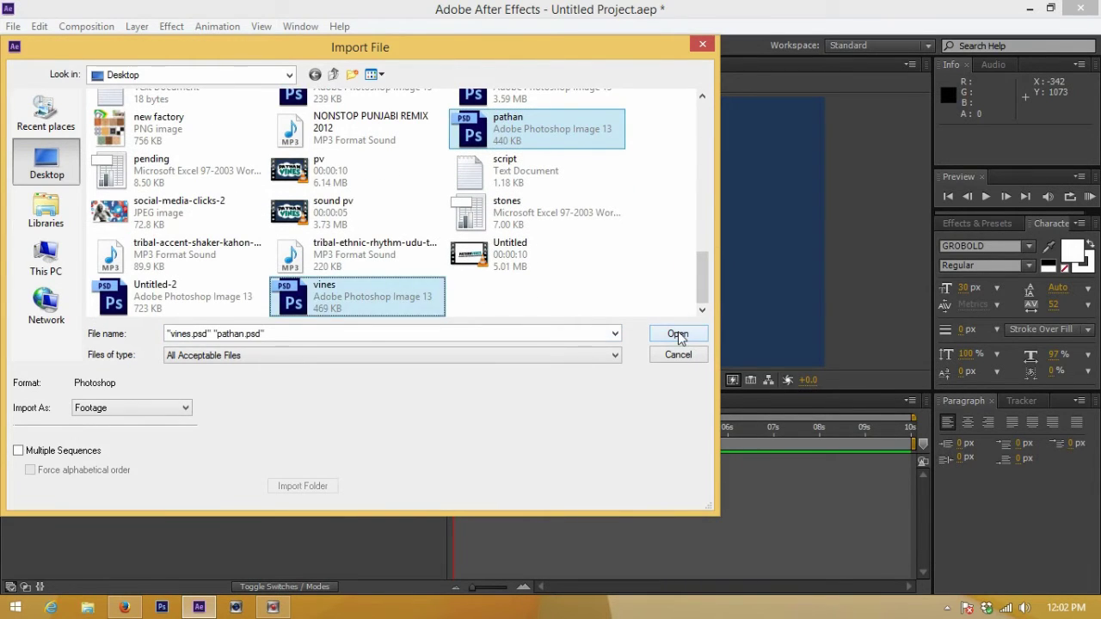
Give the timeline slightly more room and minimize After Effects to the desktop
drag(39, 258, 65, 225)
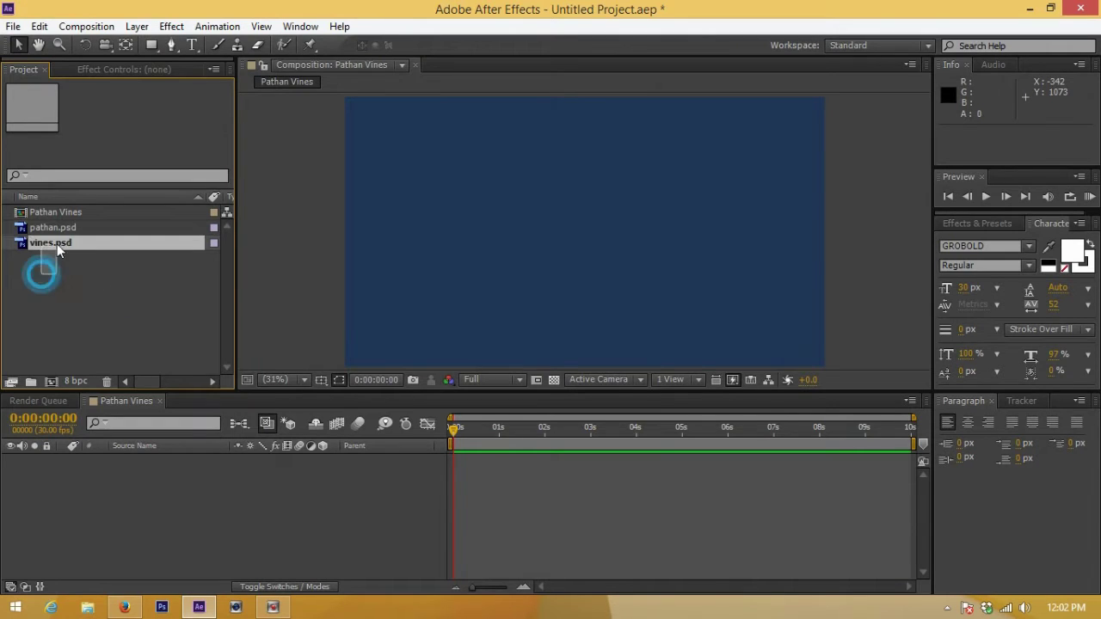
click(62, 260)
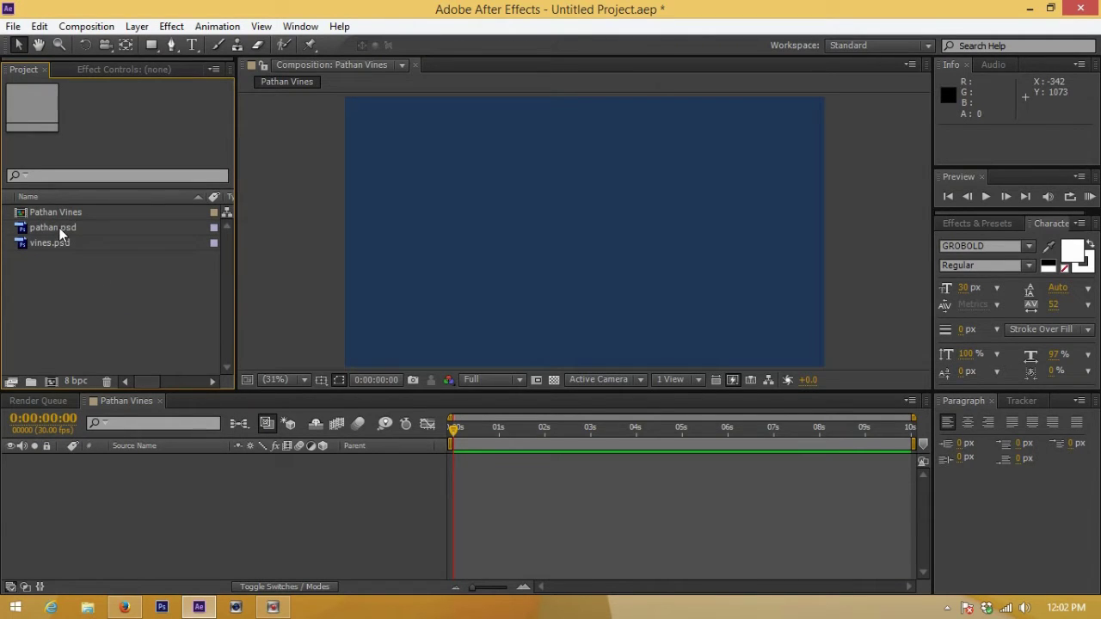
drag(375, 390, 376, 384)
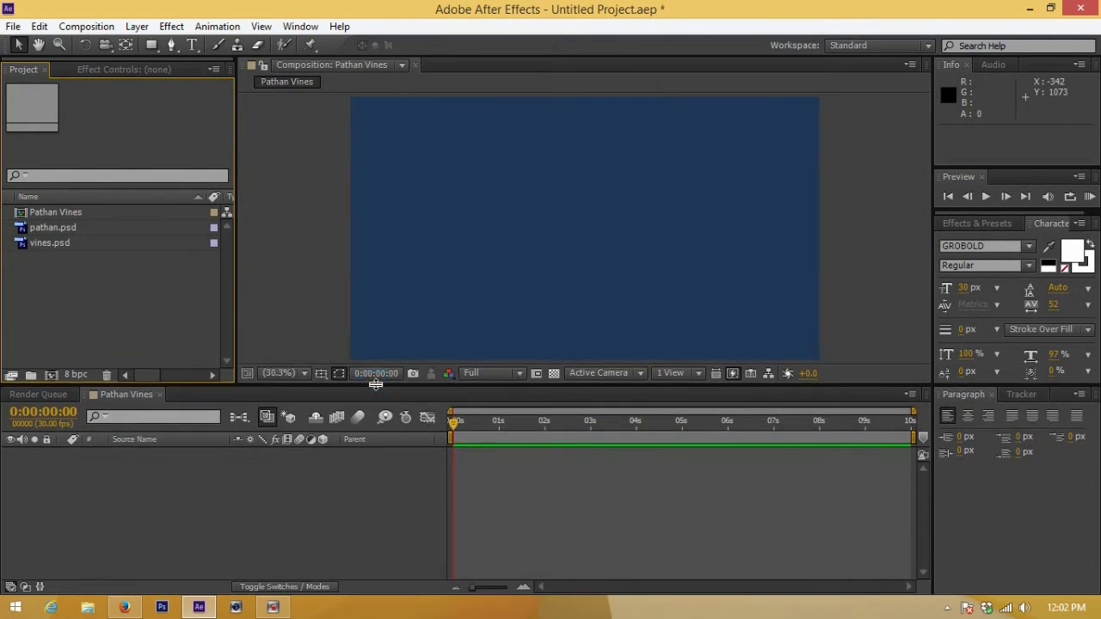
click(1030, 9)
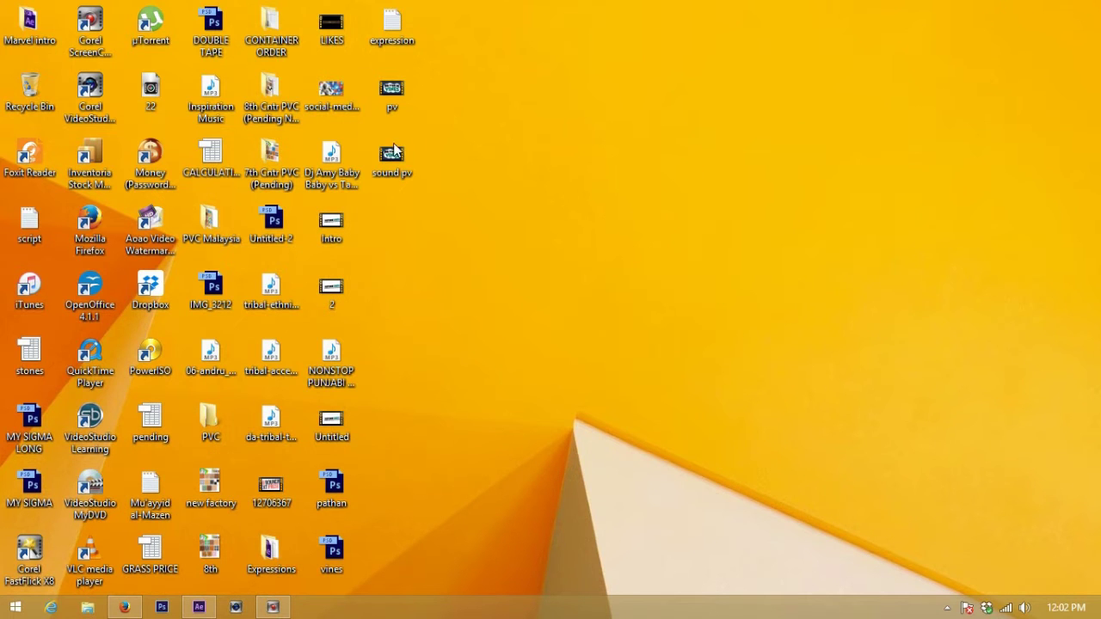
Play pv.mp4 in VLC, close the player, and switch back to After Effects
double_click(392, 91)
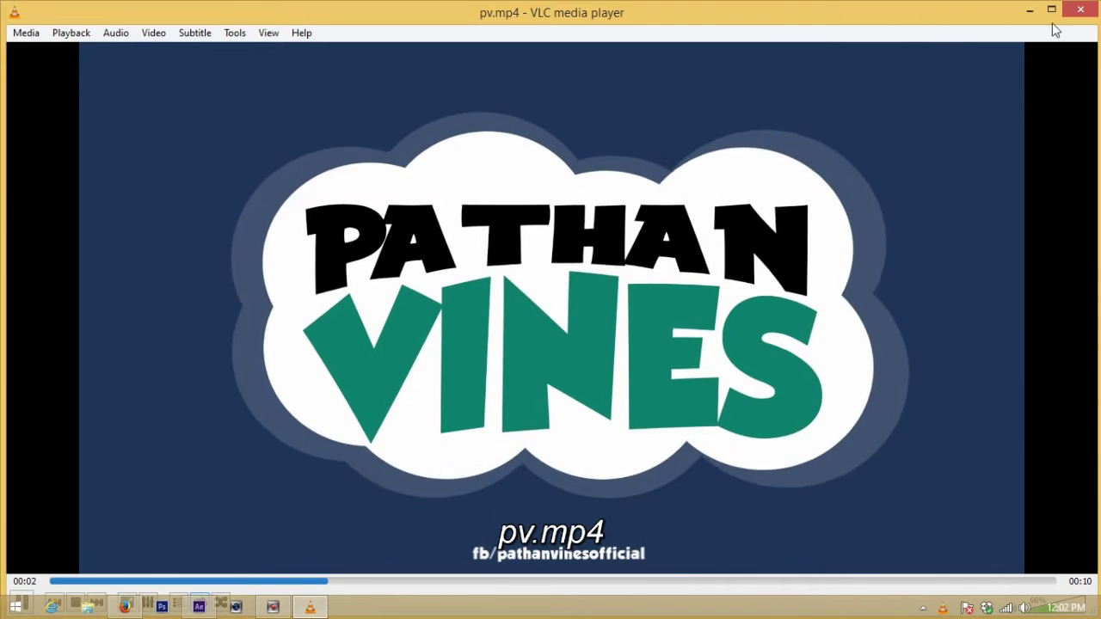
click(1081, 9)
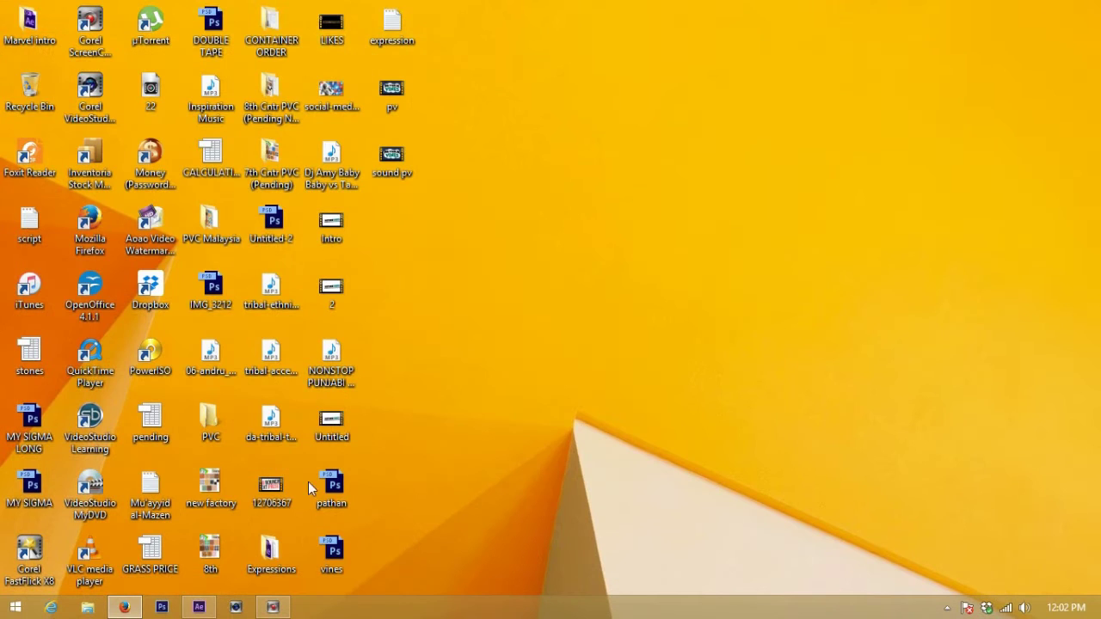
key(alt+Tab)
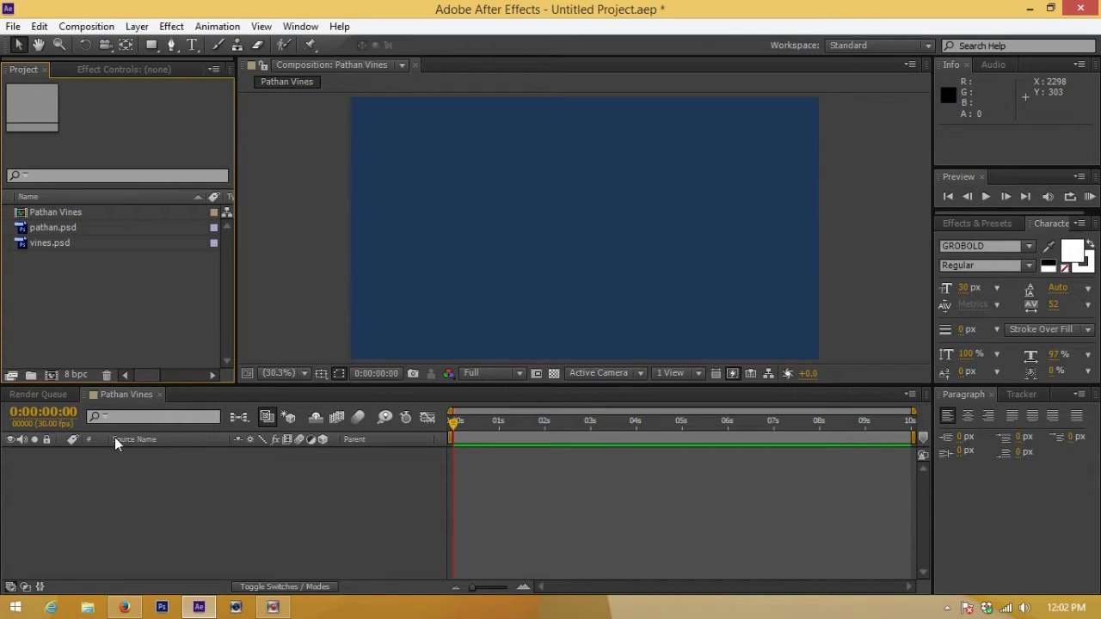
Enlarge the timeline, create a solid layer, then undo it
drag(321, 387, 323, 345)
right_click(112, 465)
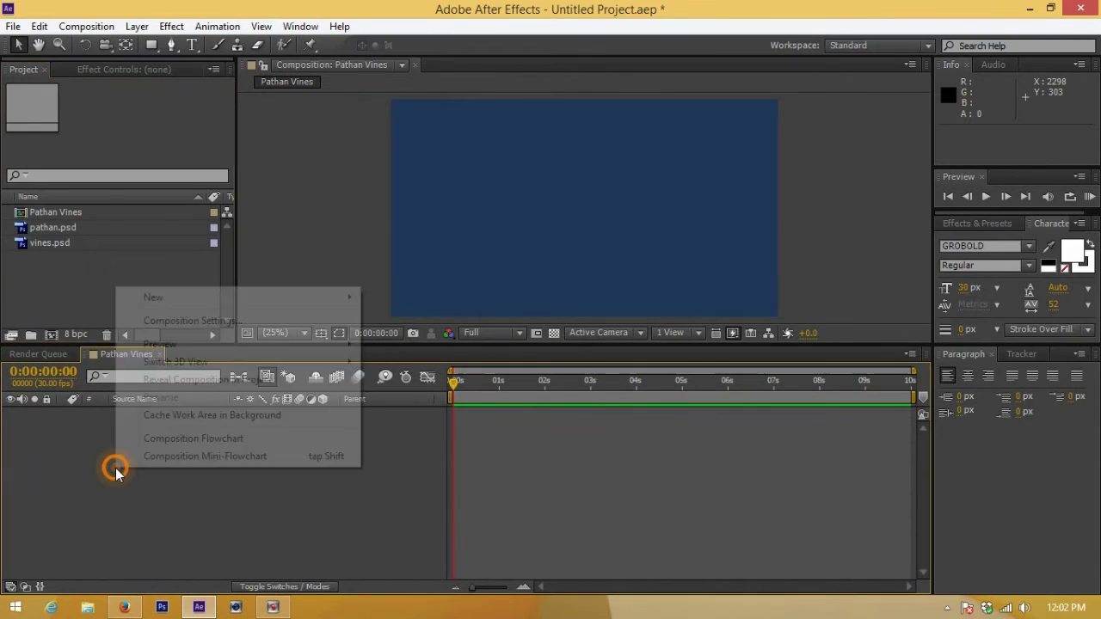
mouse_move(270, 300)
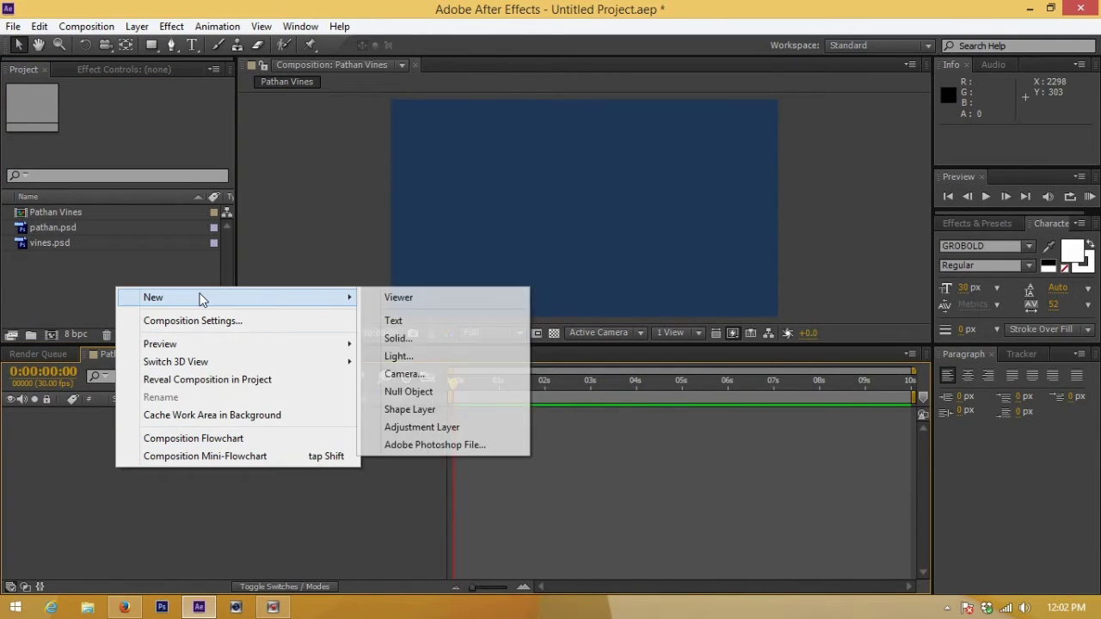
click(427, 347)
click(596, 446)
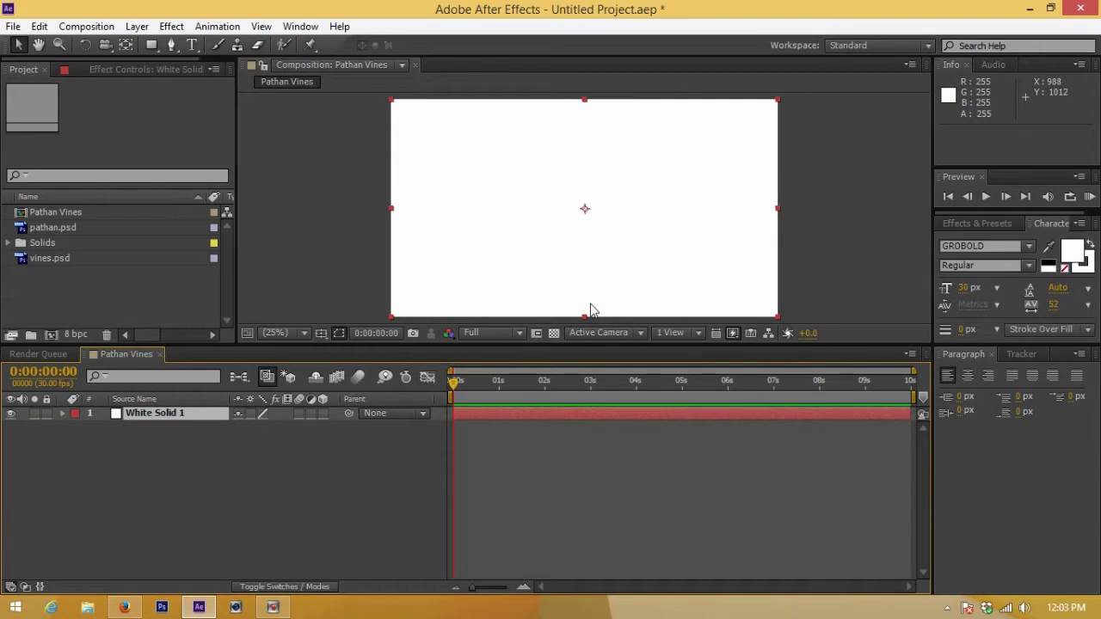
key(ctrl+z)
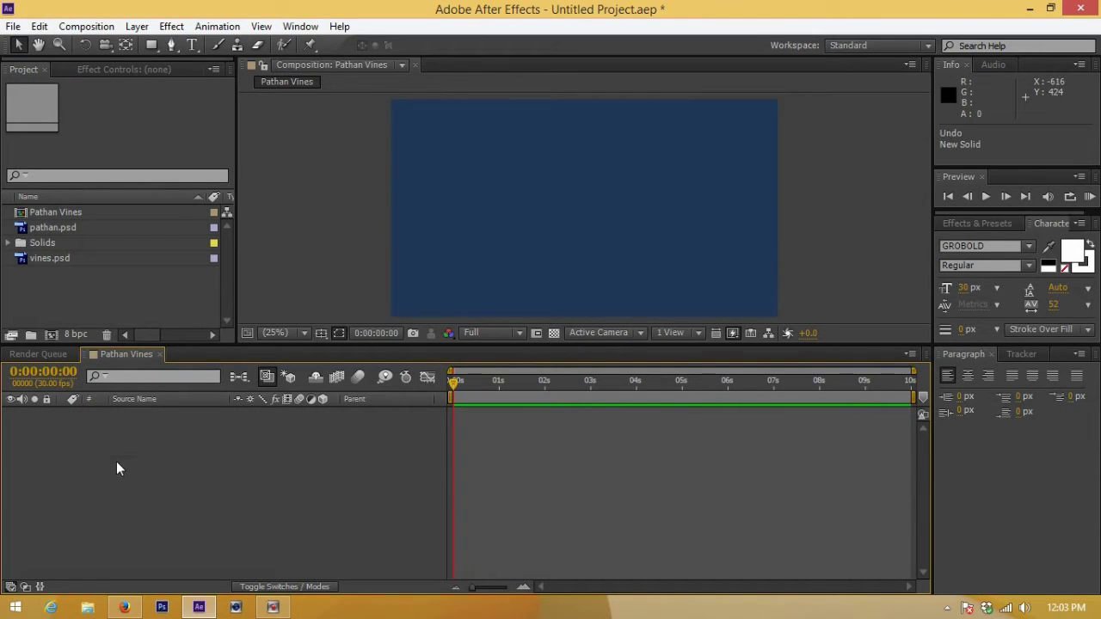
Add a new full-frame solid layer with its colour set to white
right_click(119, 469)
mouse_move(180, 295)
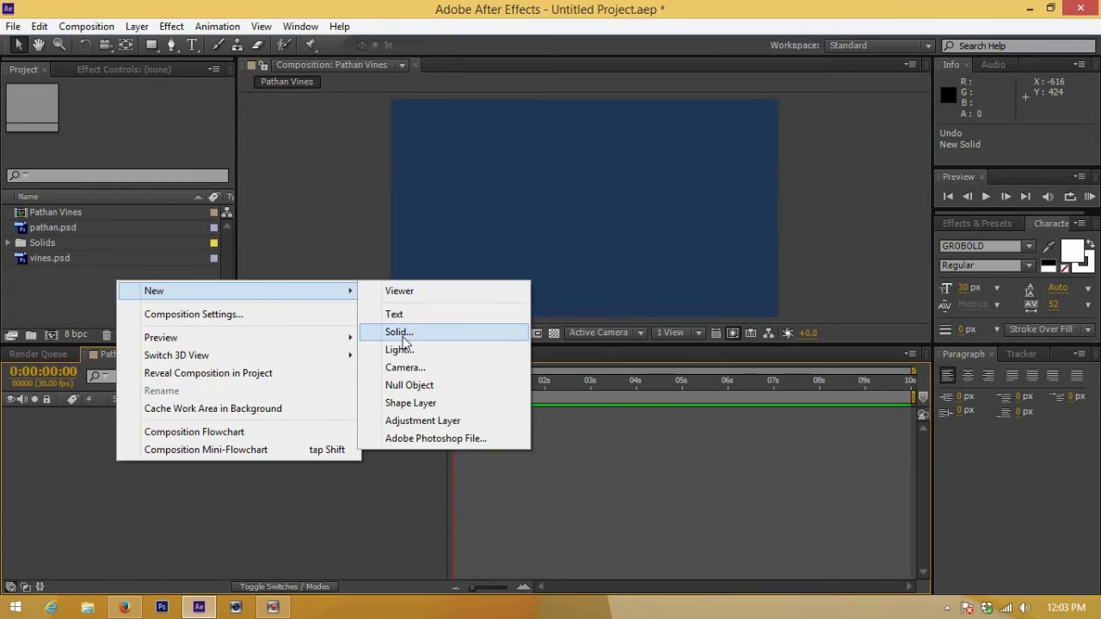
click(401, 333)
click(542, 403)
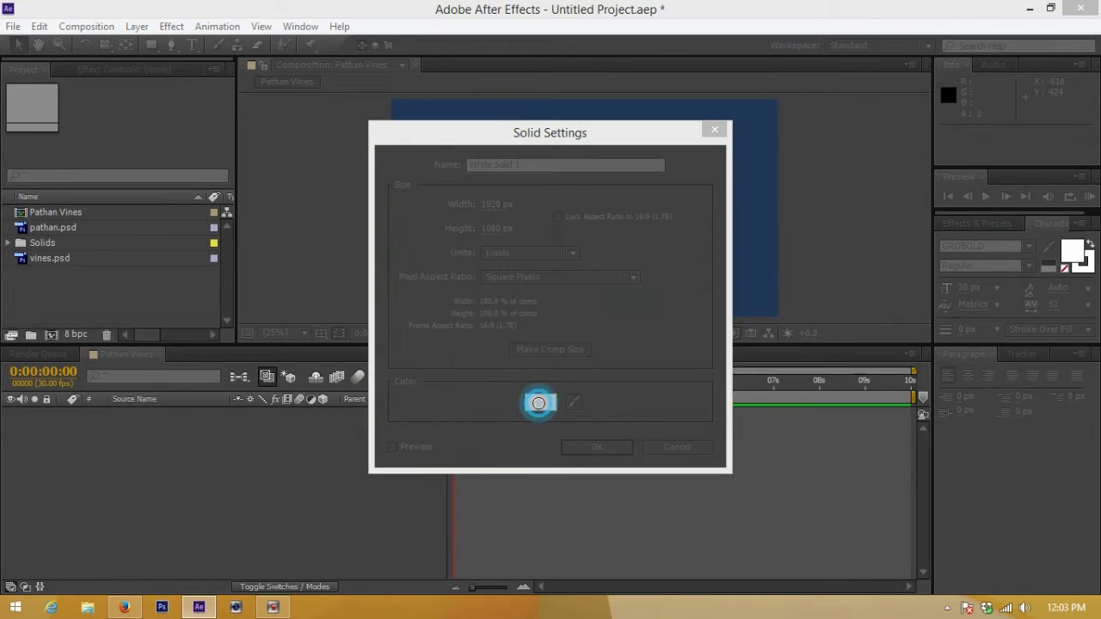
click(846, 271)
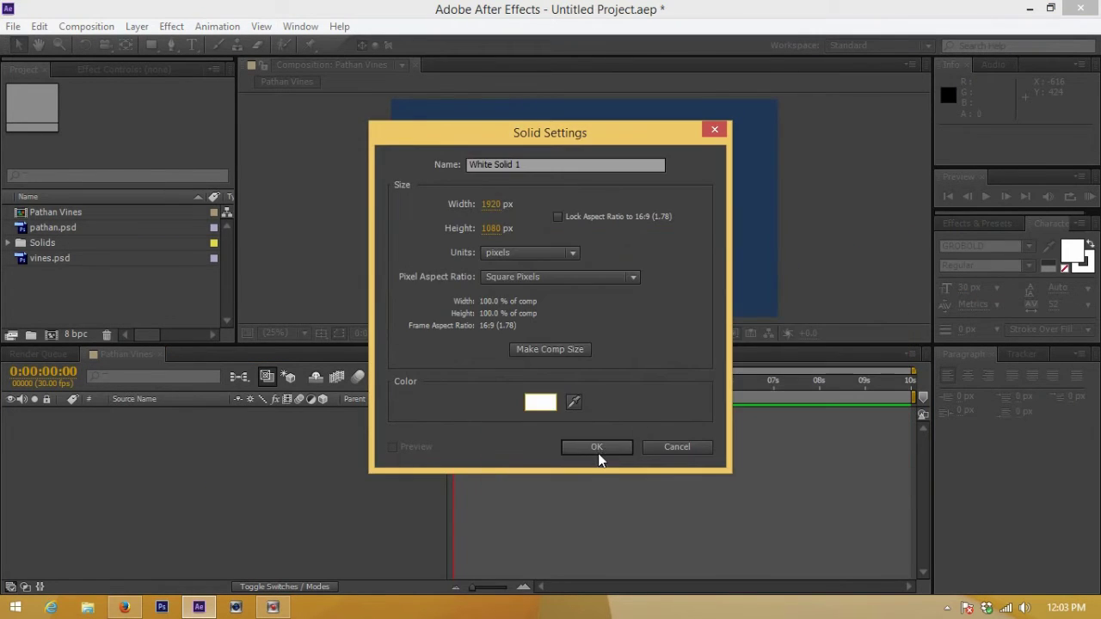
click(599, 454)
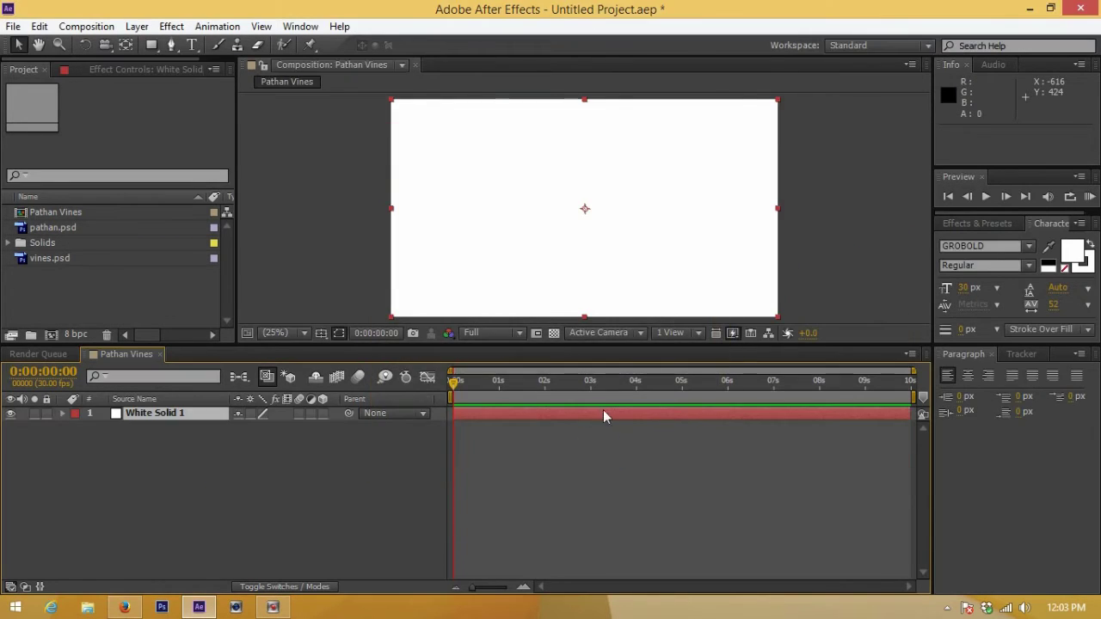
Draw an ellipse mask that cuts the white solid down to a circle
click(155, 49)
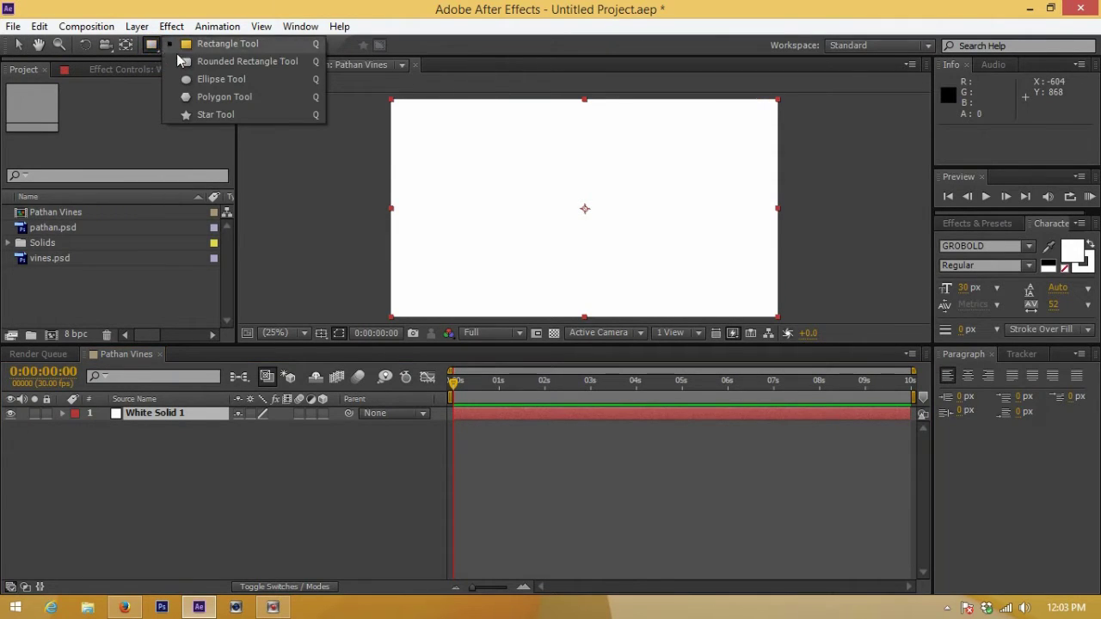
click(201, 83)
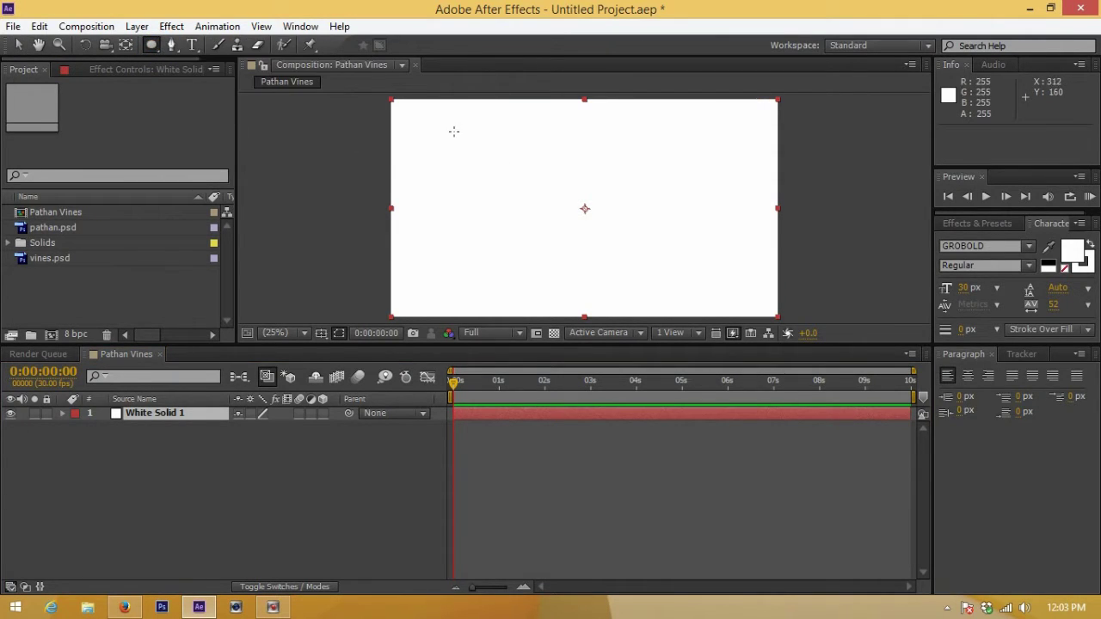
drag(455, 131, 551, 227)
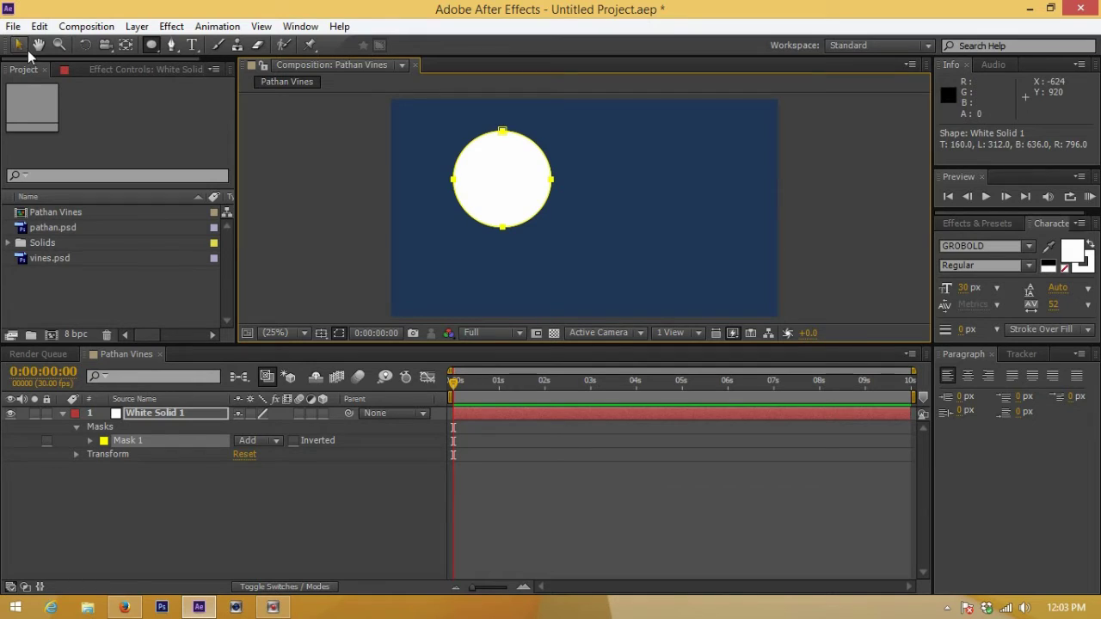
Move White Solid 1's anchor point to the circle's centre with the Pan Behind tool
click(19, 45)
click(125, 46)
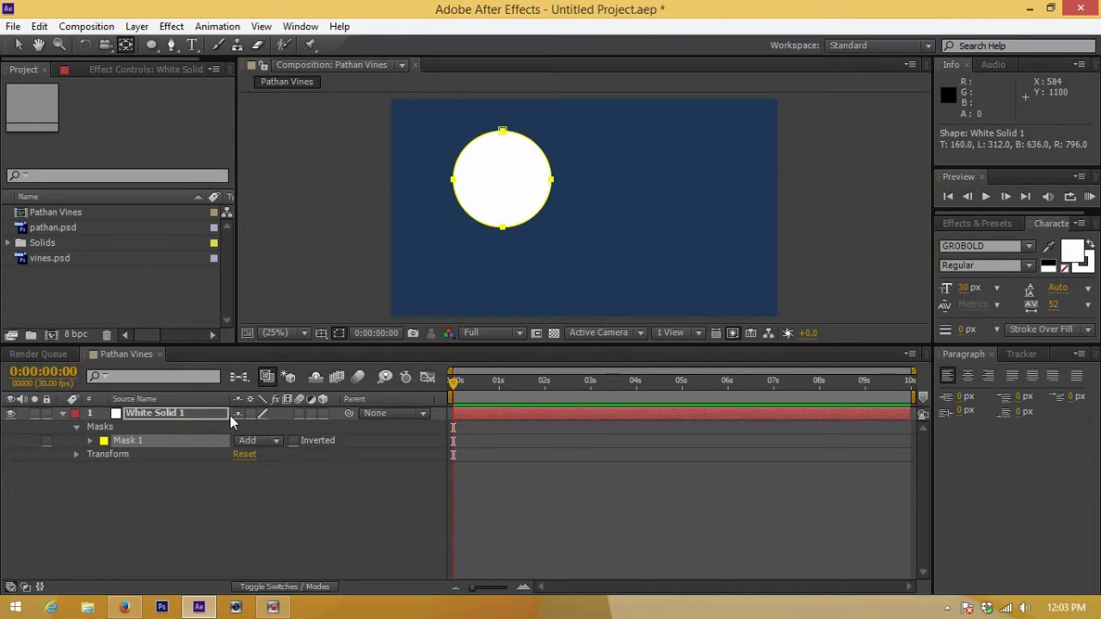
click(137, 414)
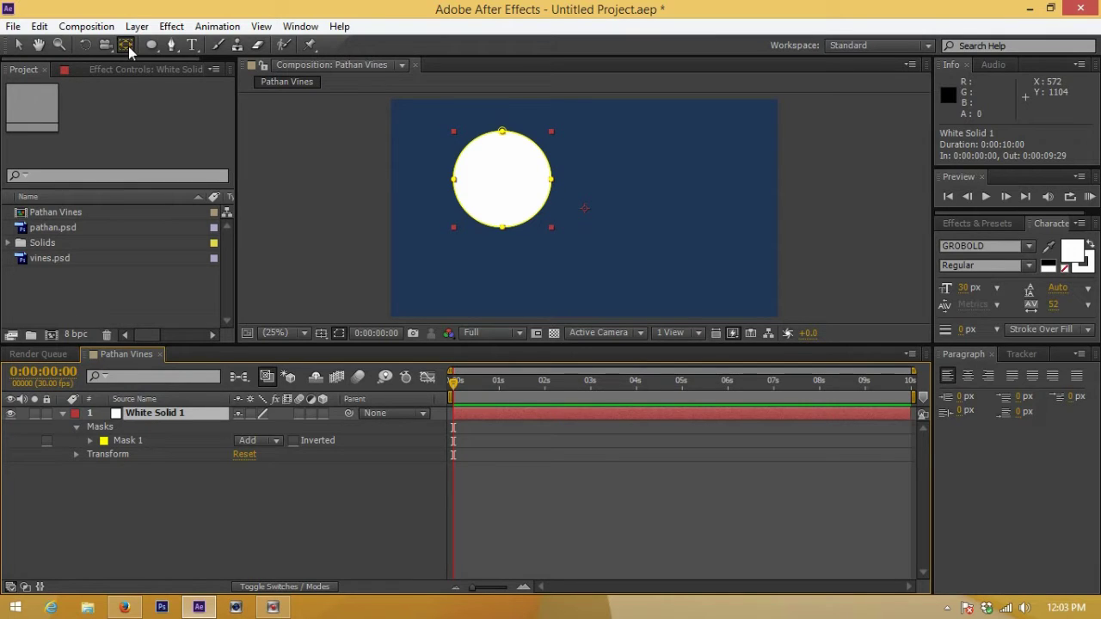
click(504, 413)
drag(586, 210, 500, 182)
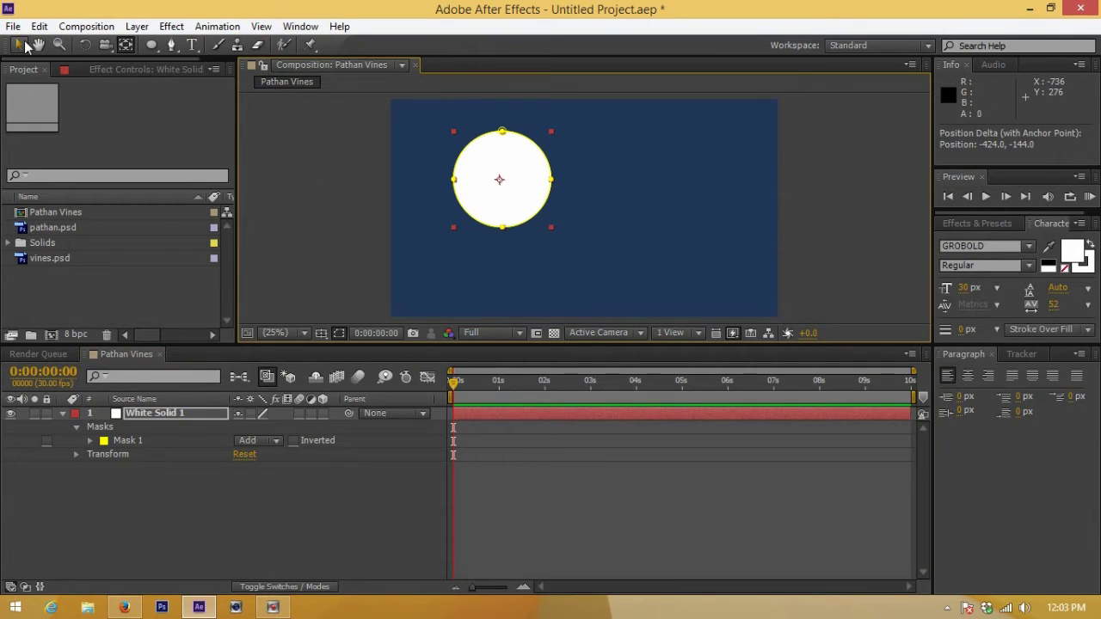
Collapse the layer's properties and move the circle down and to the right
click(19, 44)
click(181, 528)
click(62, 413)
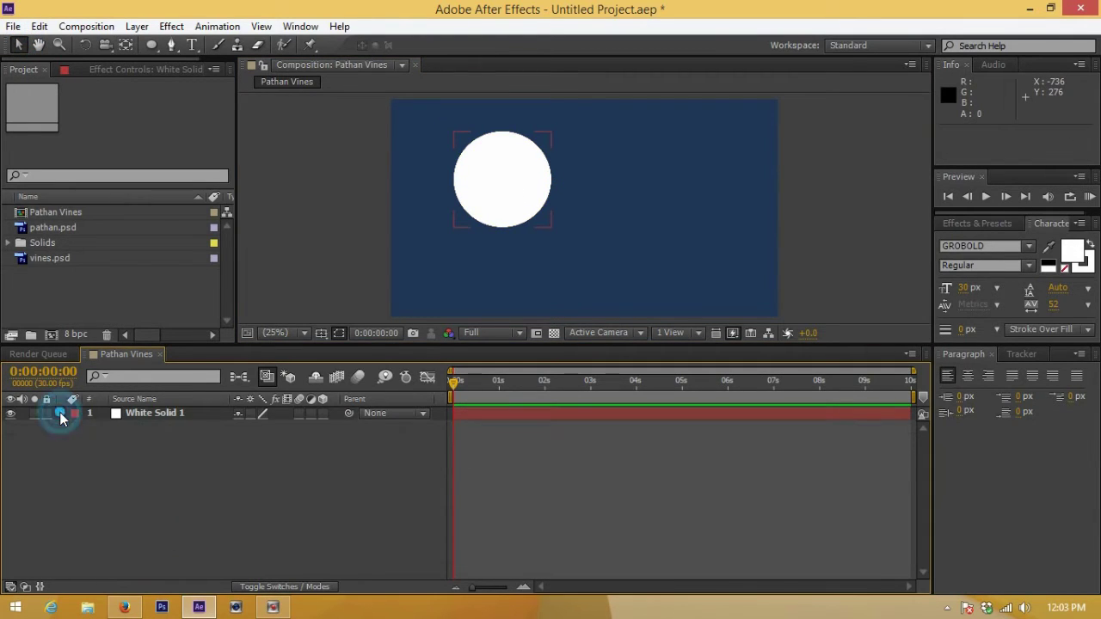
click(519, 411)
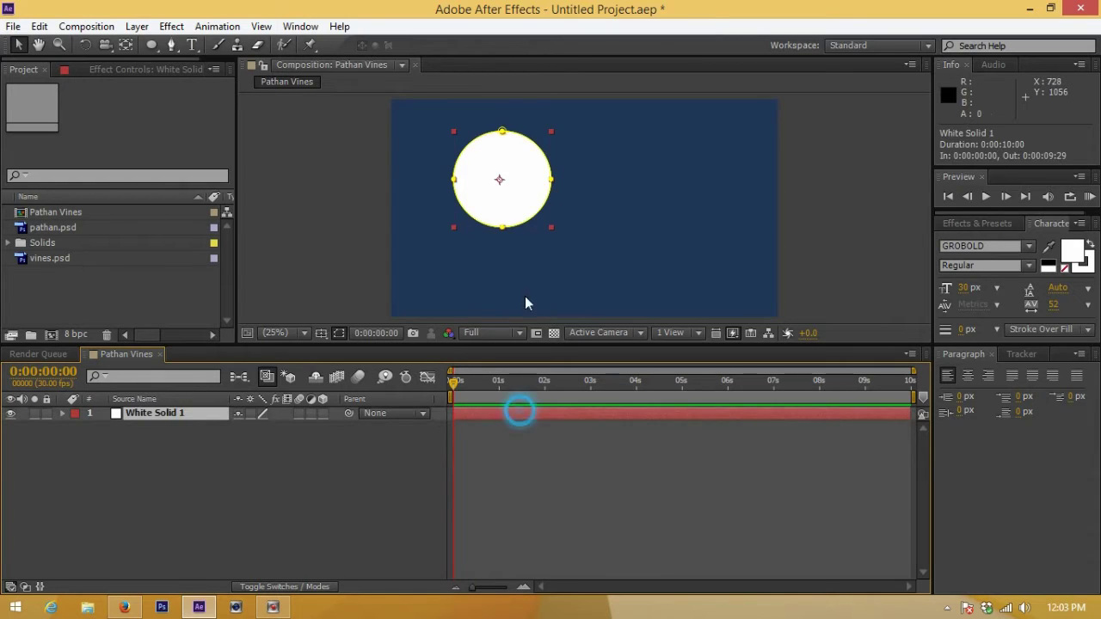
drag(514, 179, 531, 198)
Show only White Solid 1's Scale property, then minimize After Effects
click(176, 414)
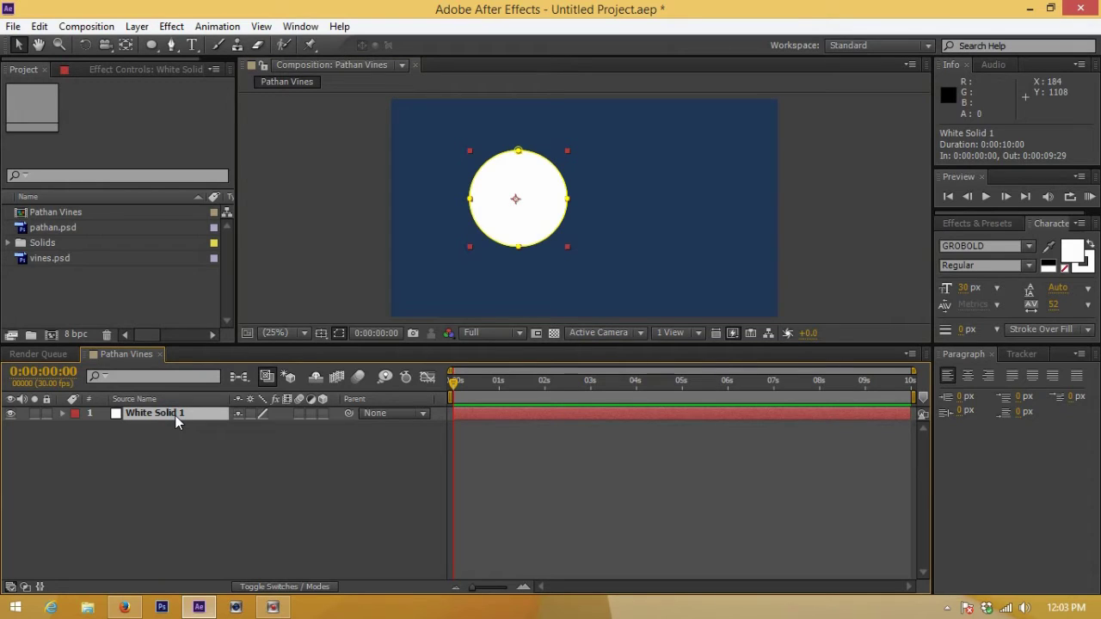
key(s)
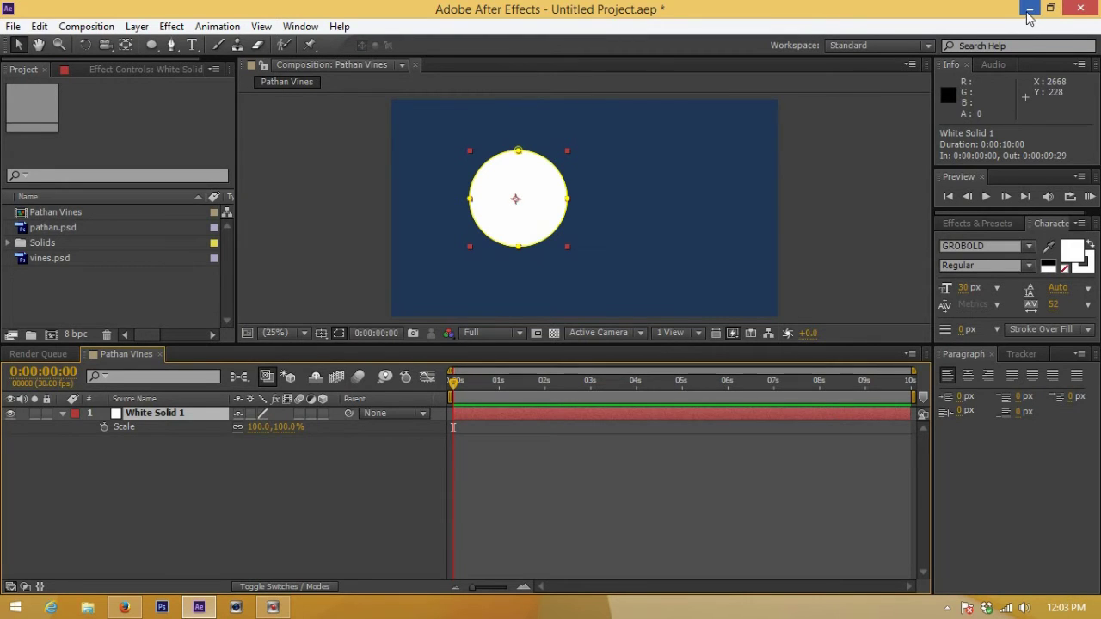
click(1029, 10)
Copy all the bounce expression code from the Notepad file and return to After Effects
double_click(392, 26)
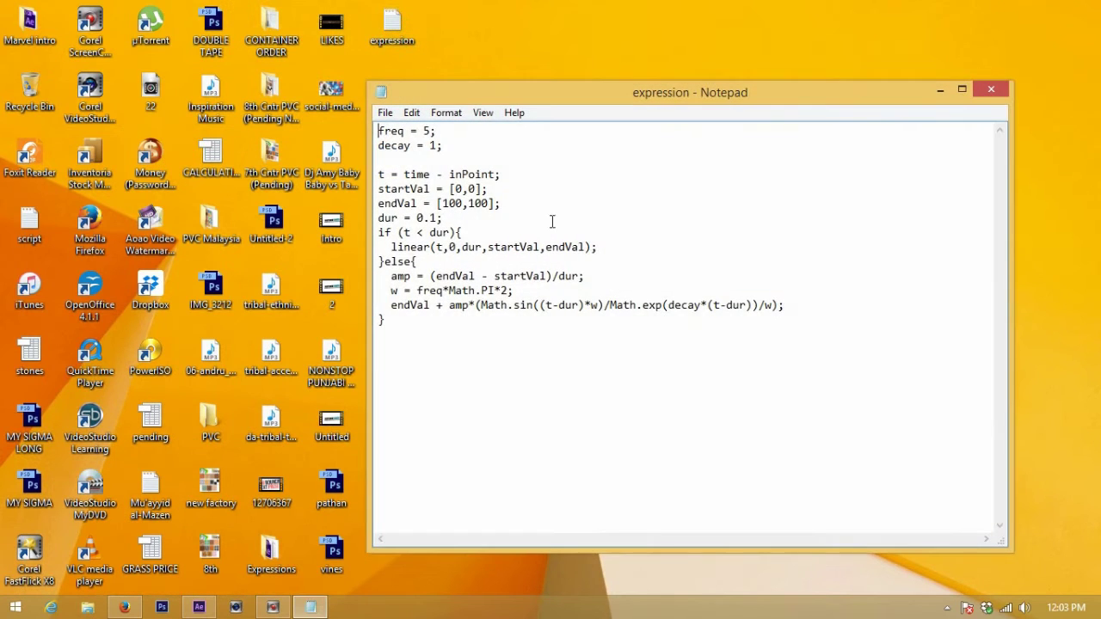
drag(404, 327, 357, 131)
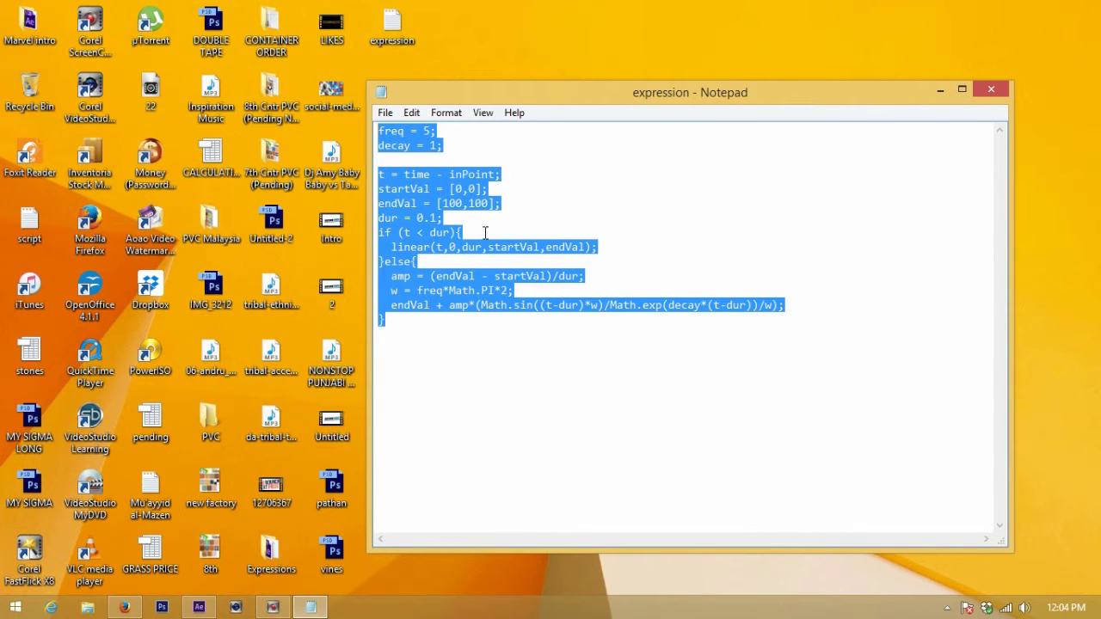
right_click(452, 189)
click(464, 239)
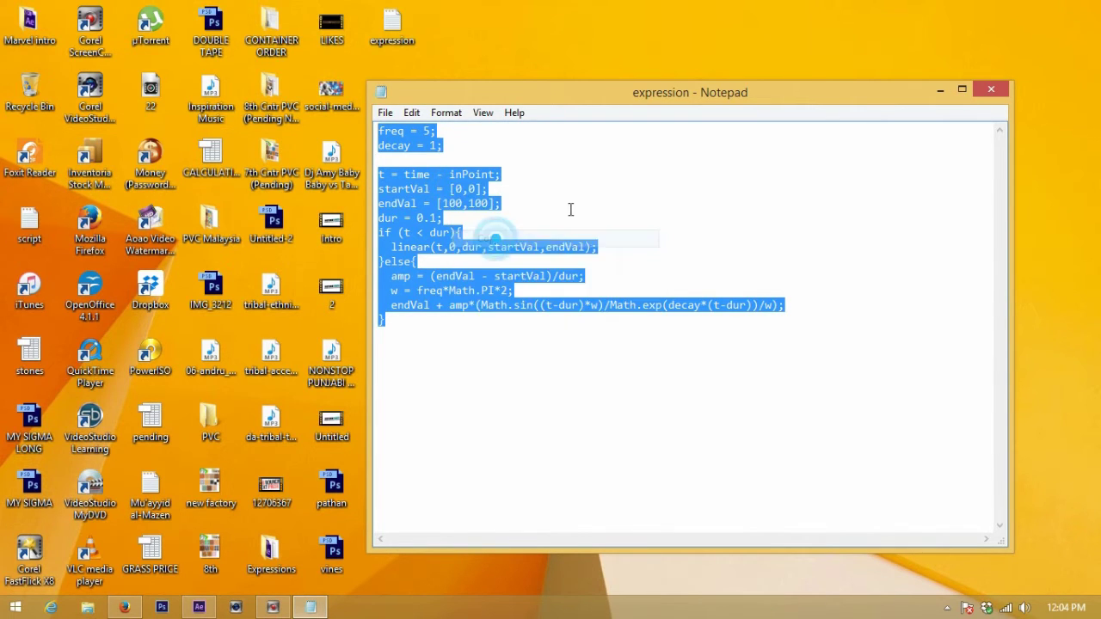
click(937, 91)
click(199, 607)
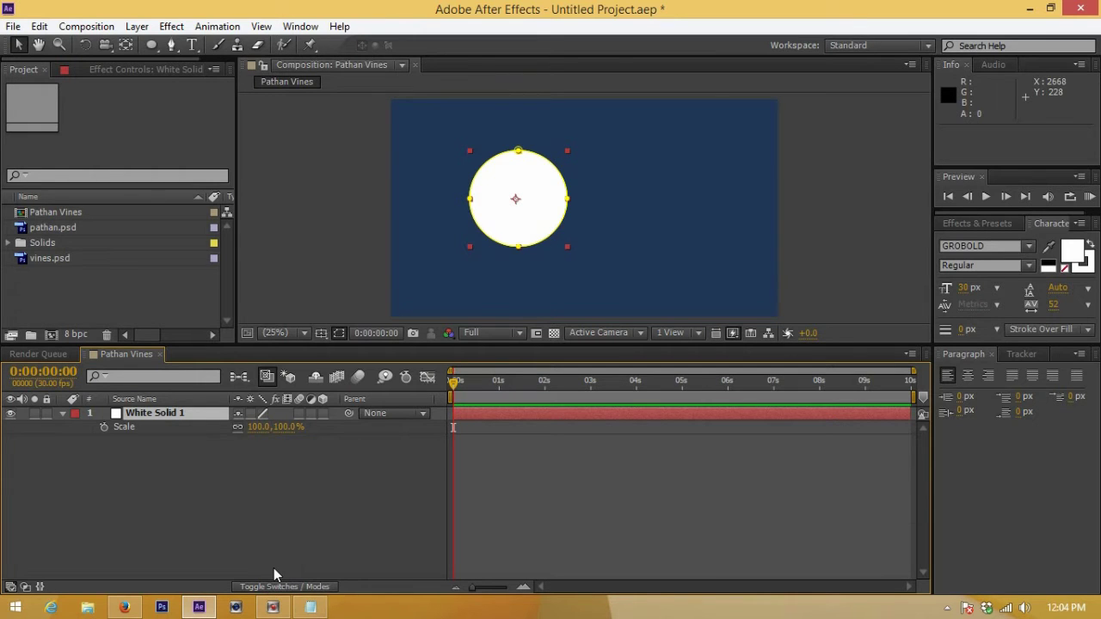
Paste the bounce code as White Solid 1's Scale expression and preview it
alt+click(105, 429)
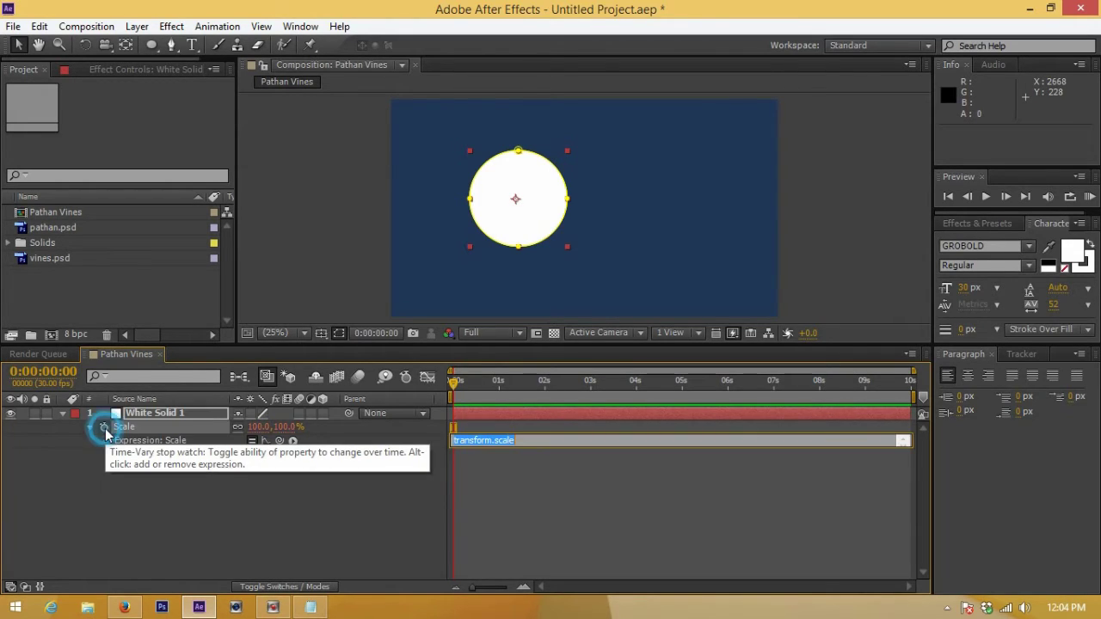
right_click(555, 441)
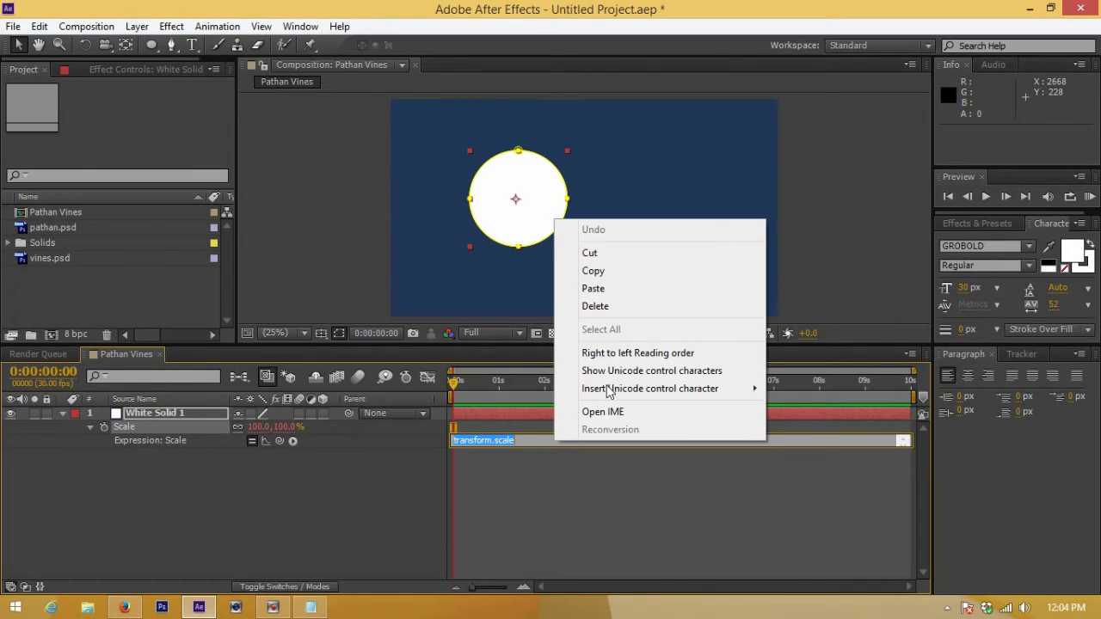
click(610, 291)
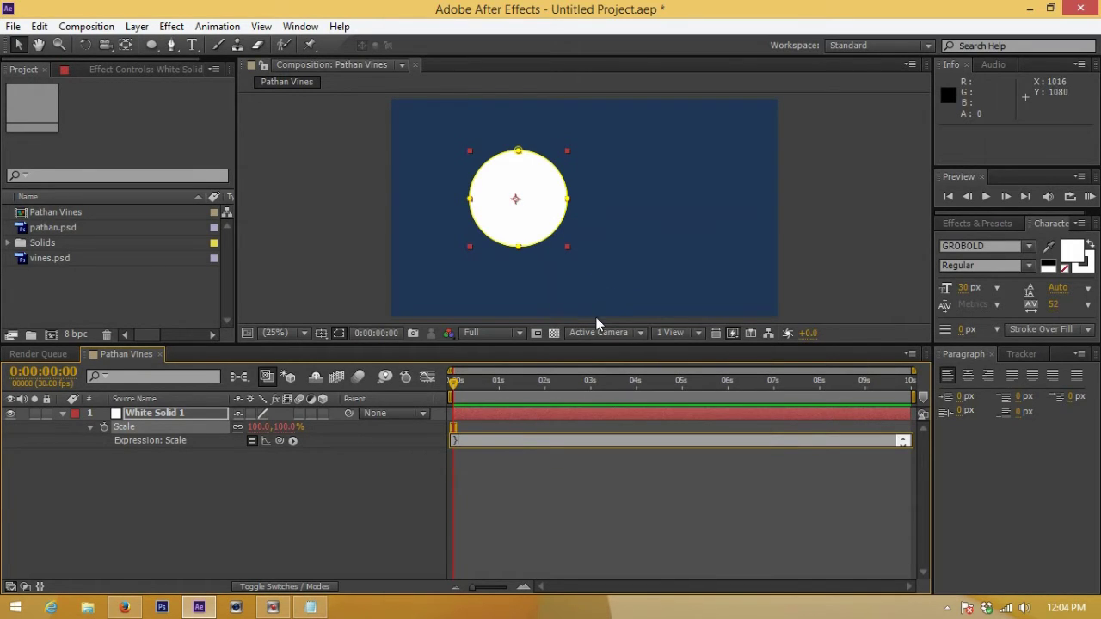
key(KP_Enter)
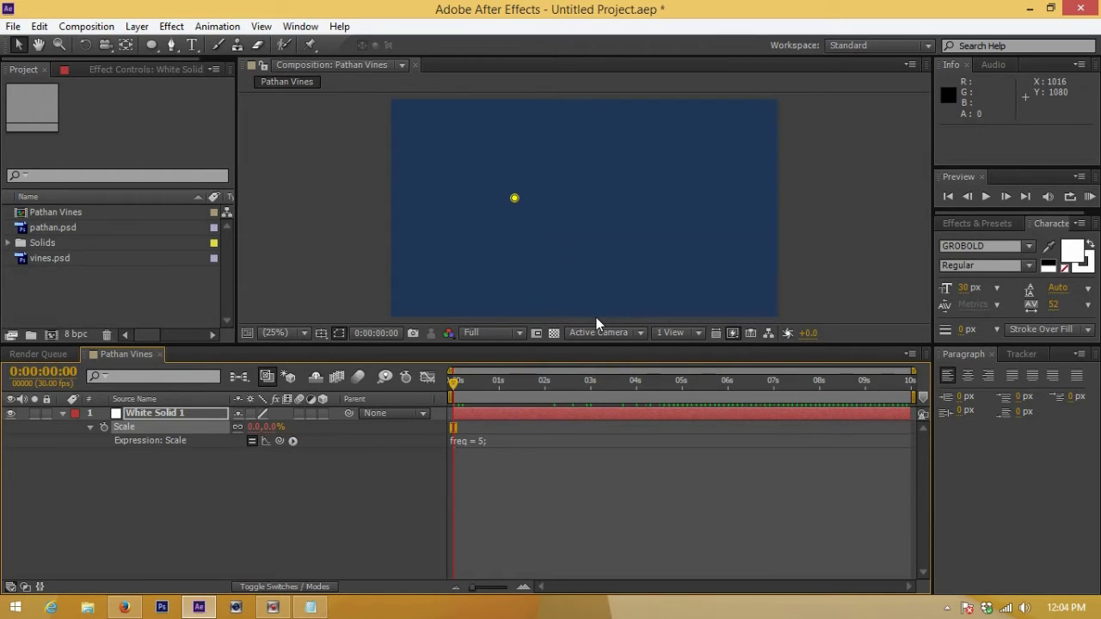
click(1089, 197)
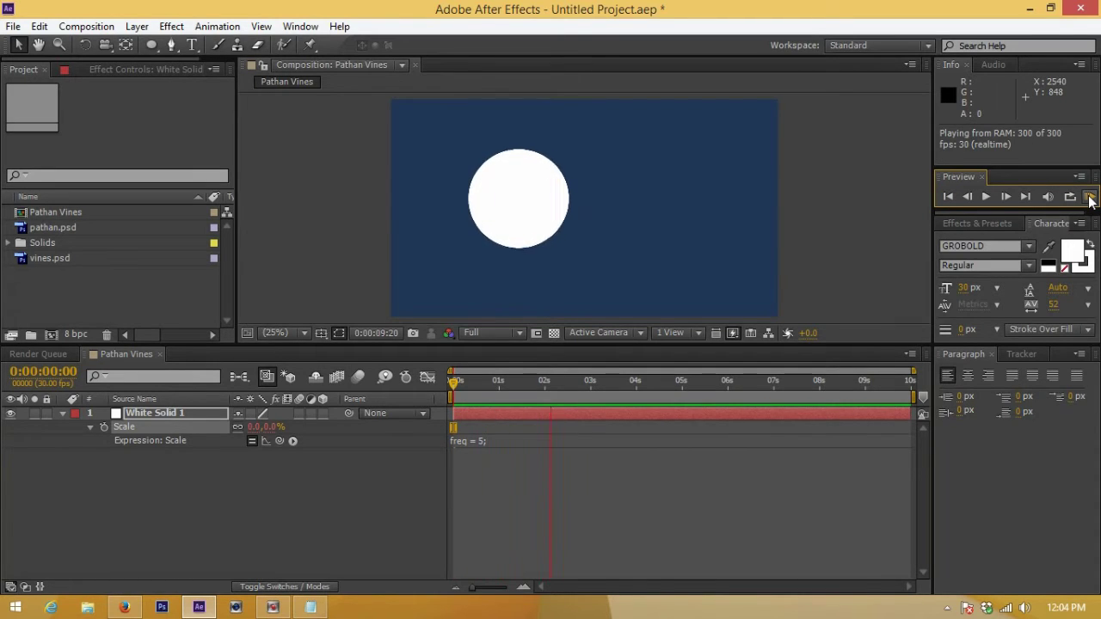
Change the expression's decay to 5 and preview the bounce again
click(516, 440)
click(521, 446)
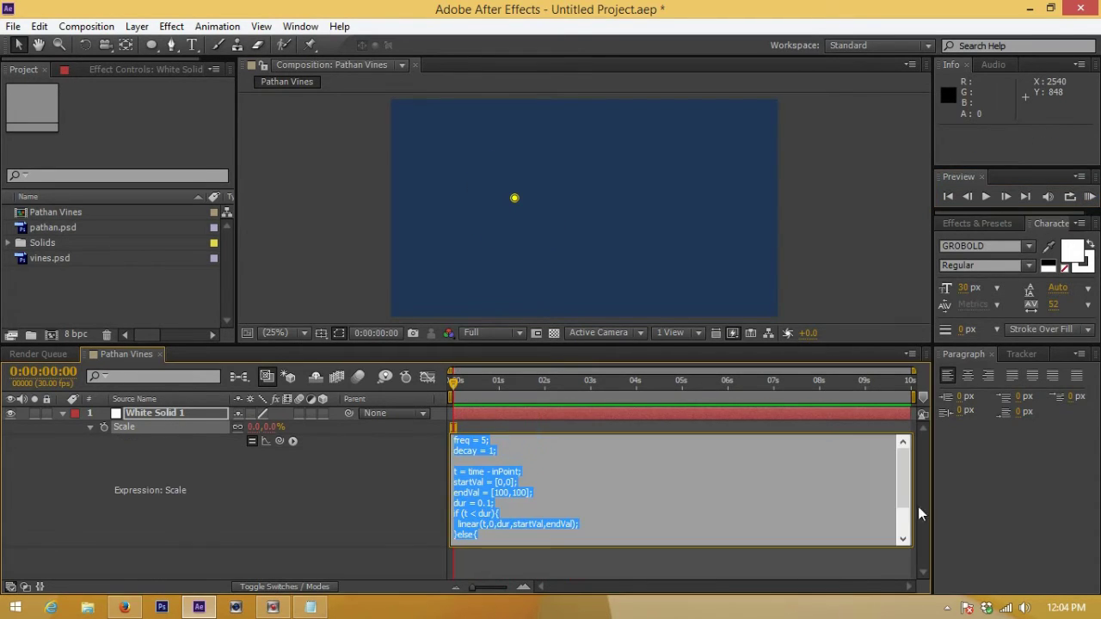
click(668, 474)
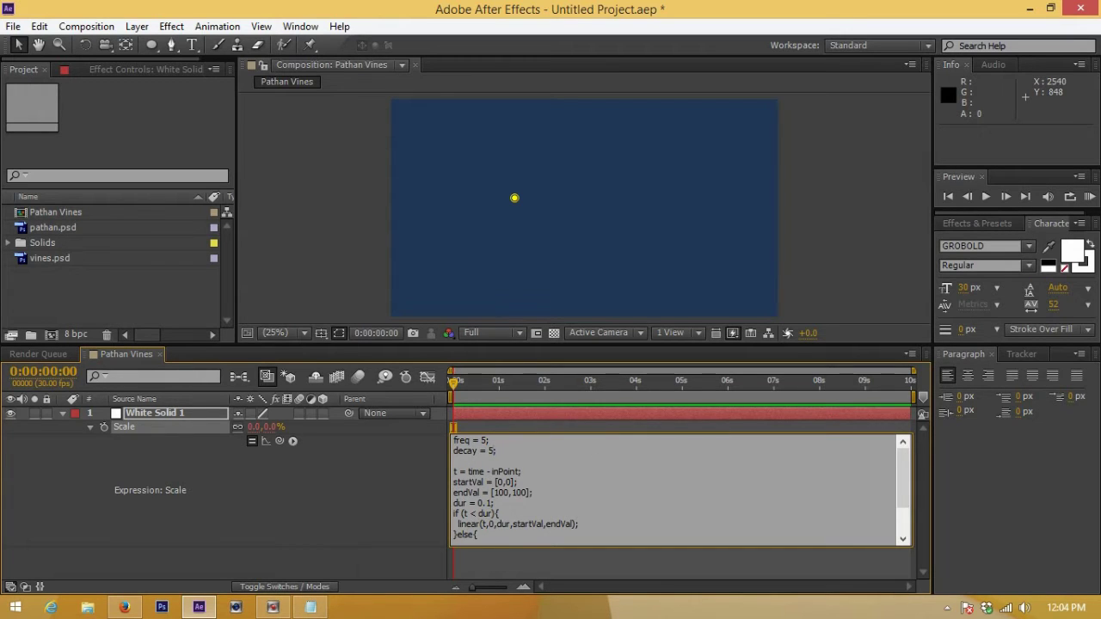
key(KP_Enter)
click(1089, 196)
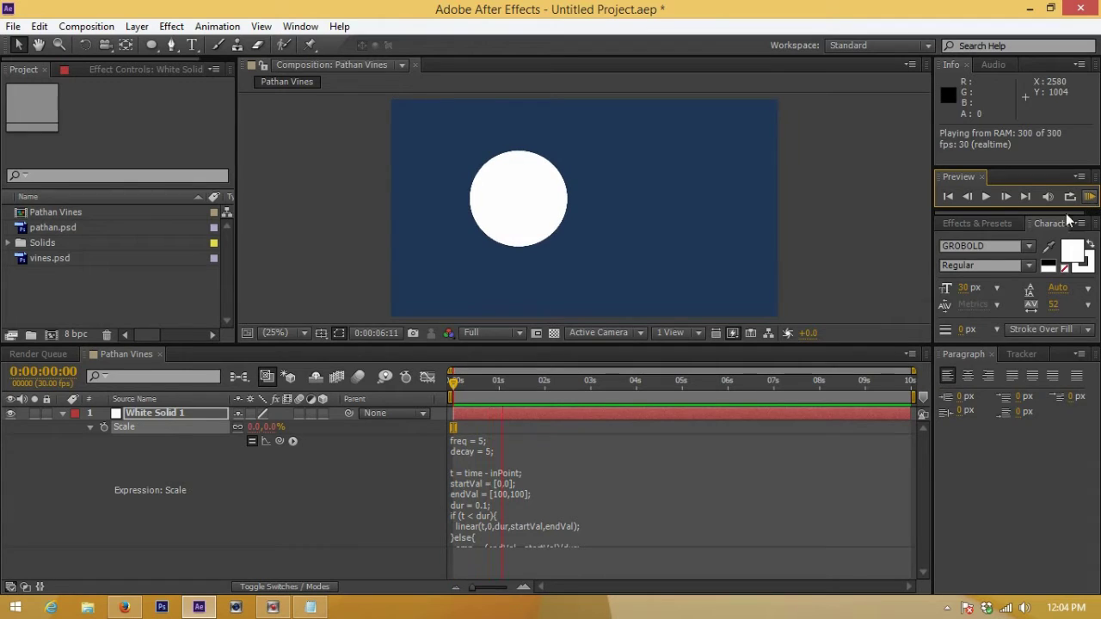
Set the expression to decay 1 and endVal [200,200], then preview
click(485, 452)
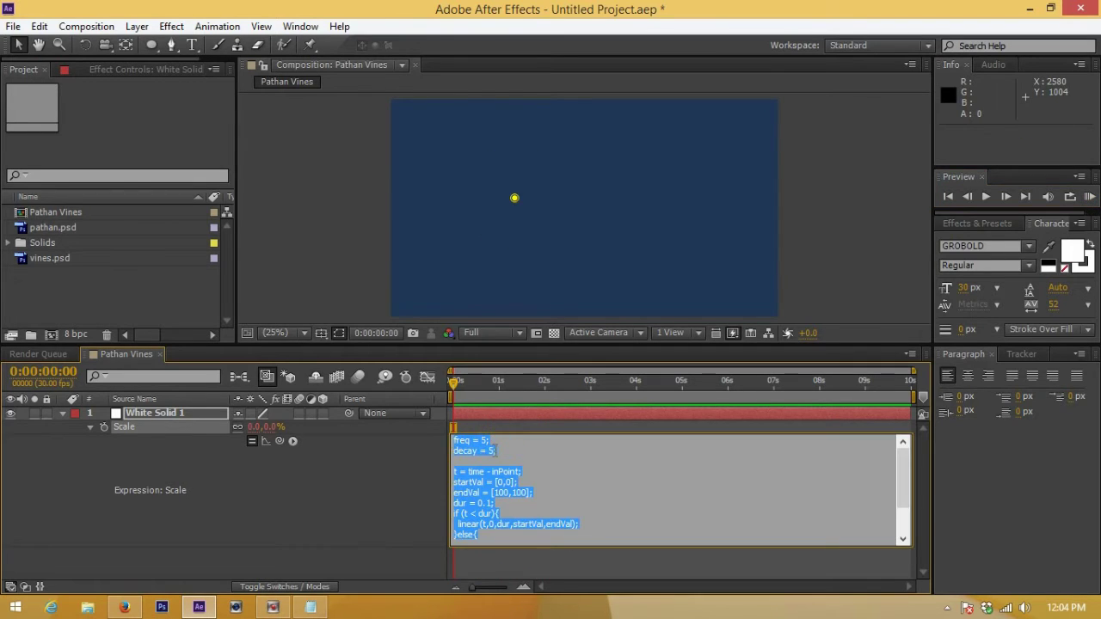
double_click(490, 450)
text(1)
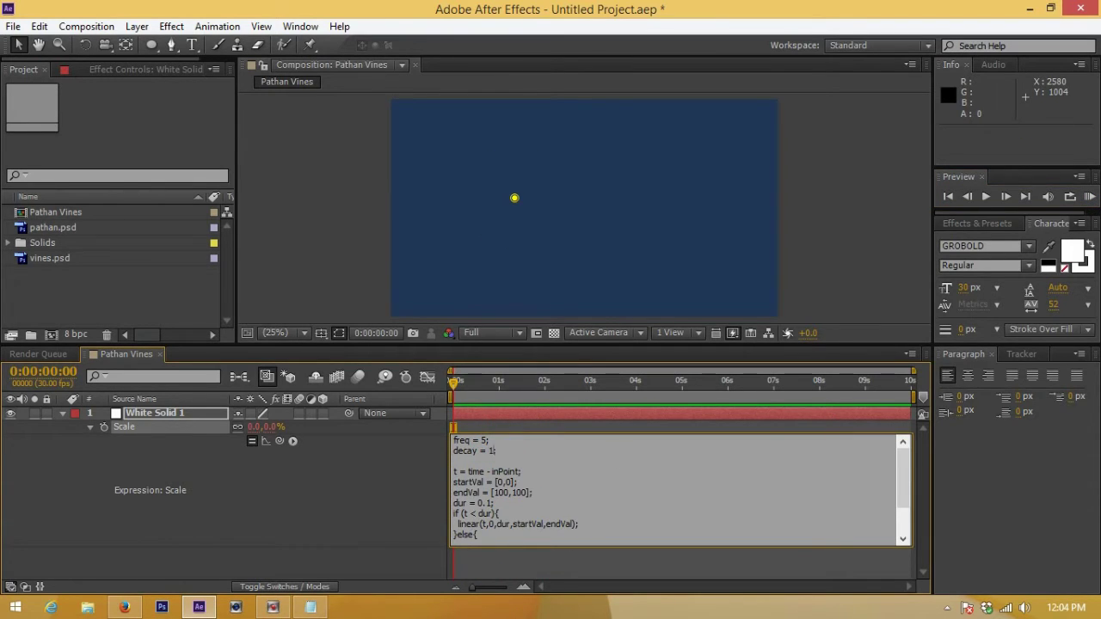
click(505, 493)
text(20)
key(KP_Enter)
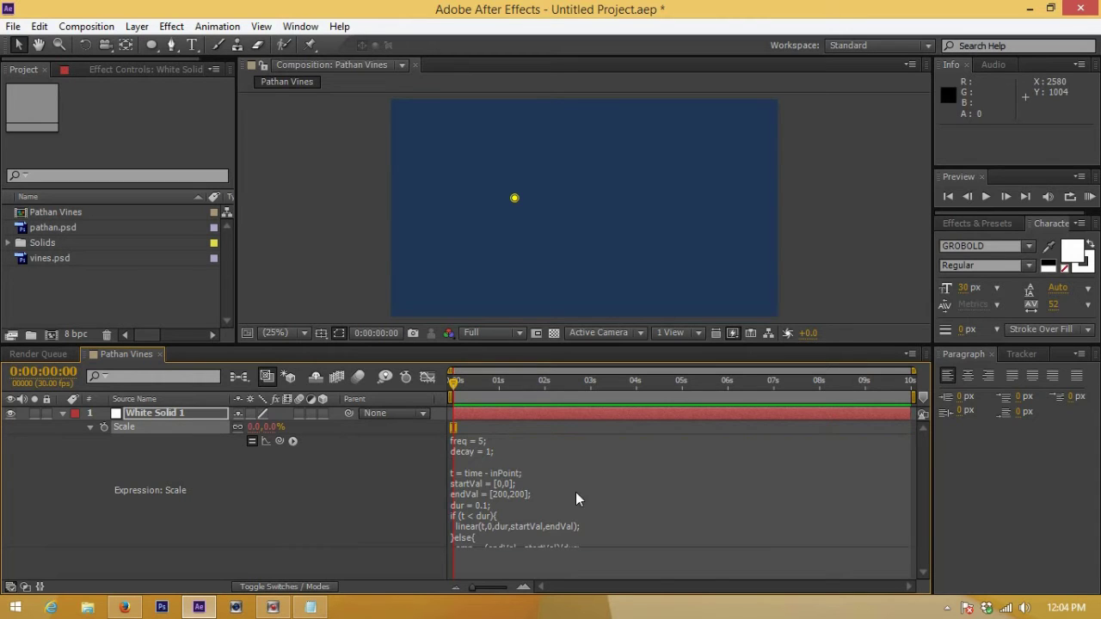
click(1089, 196)
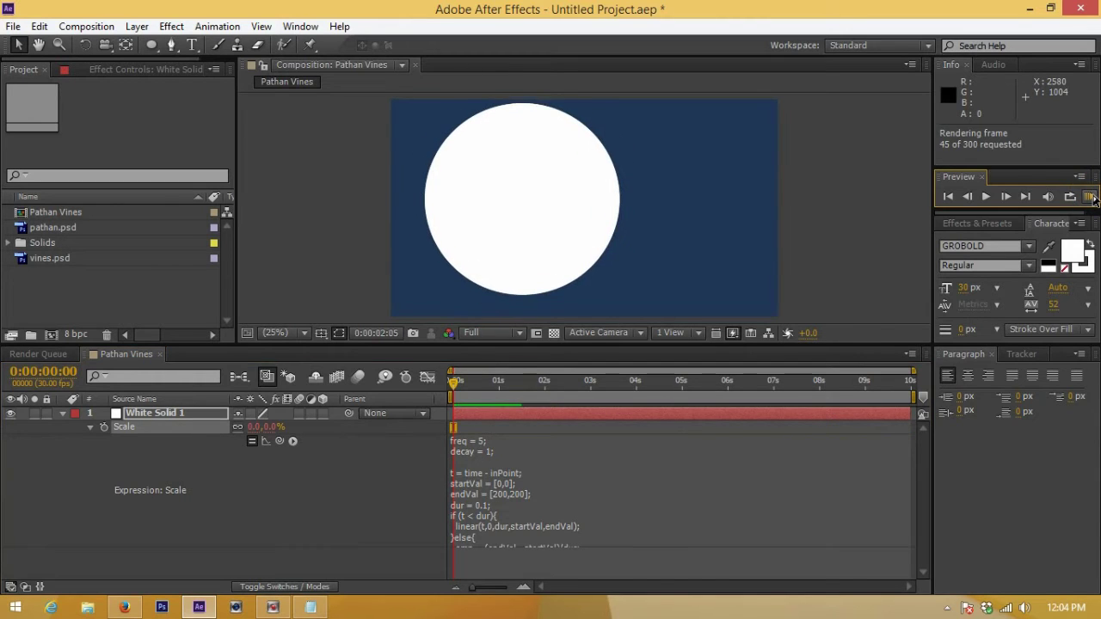
Change endVal back to [100,100] and commit the expression
click(517, 498)
click(509, 490)
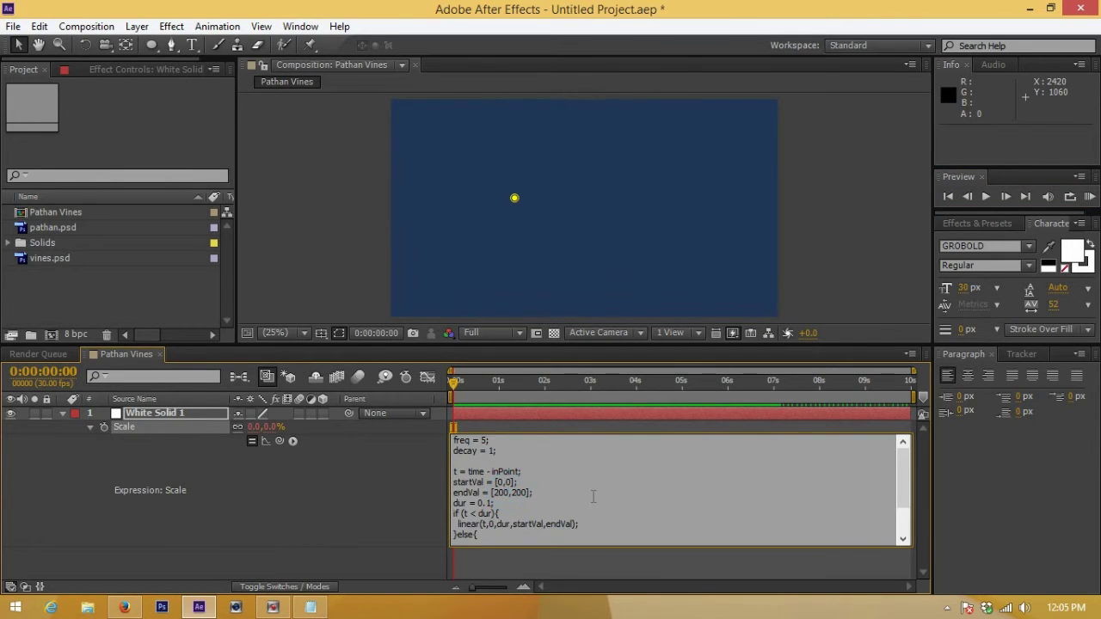
key(BackSpace)
key(BackSpace)
key(BackSpace)
text(00)
key(KP_Enter)
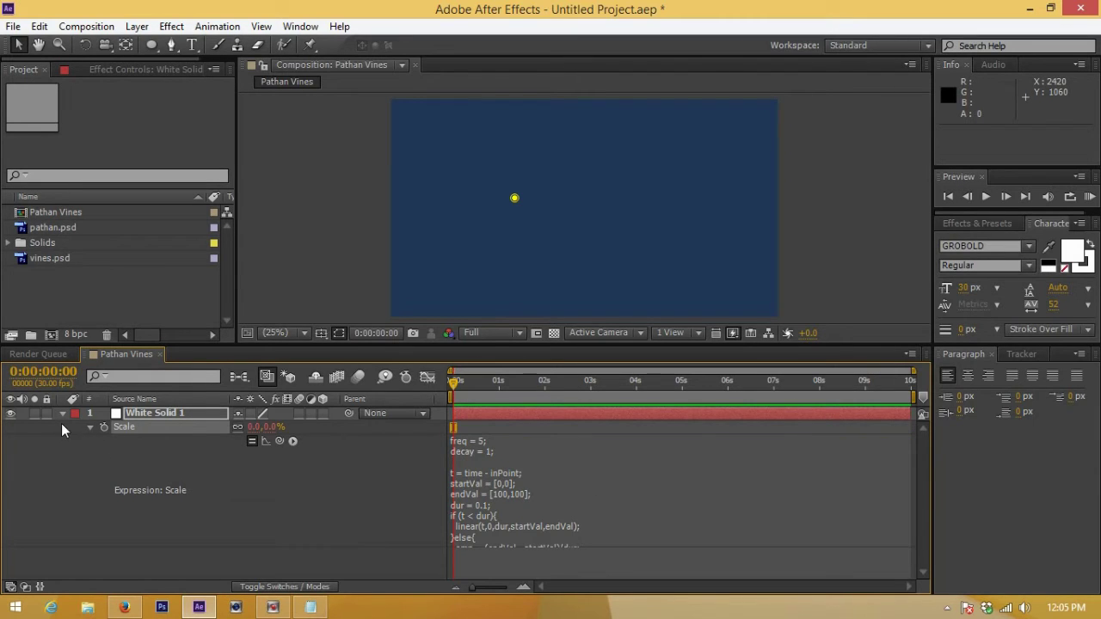
Duplicate the circle layer and make the copy start around 0:00:00:19
click(62, 414)
drag(462, 382, 499, 392)
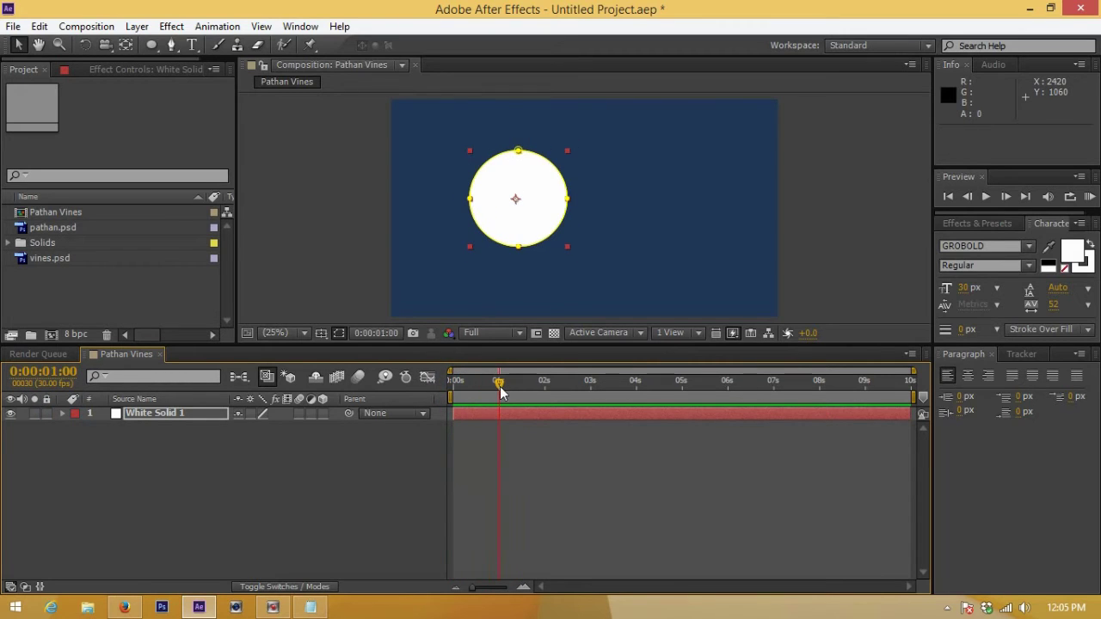
click(137, 448)
click(187, 414)
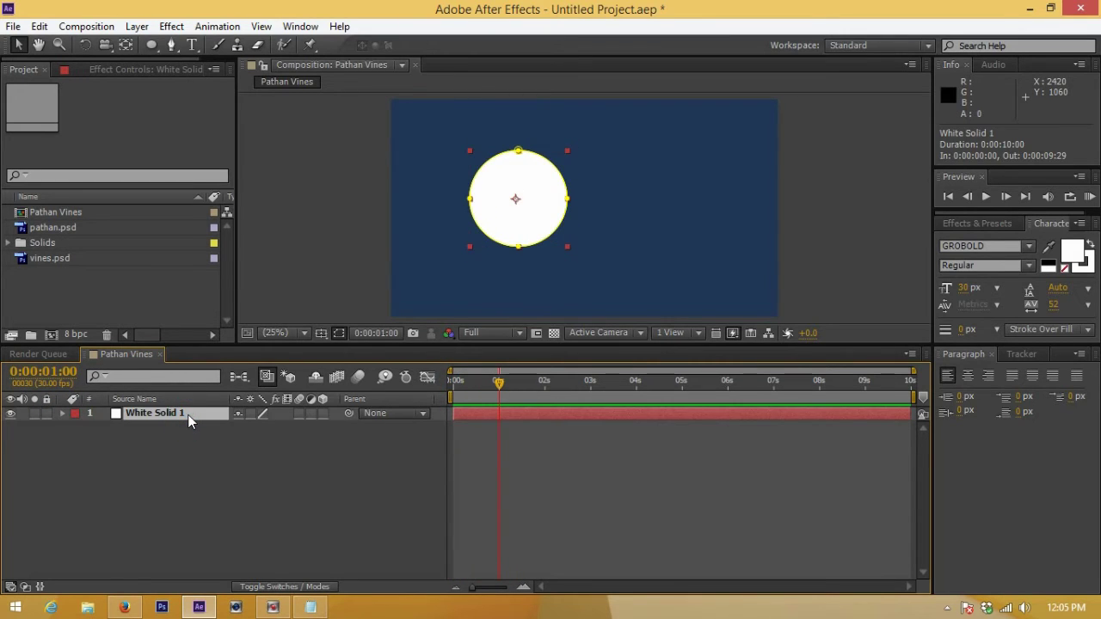
key(ctrl+c)
key(ctrl+v)
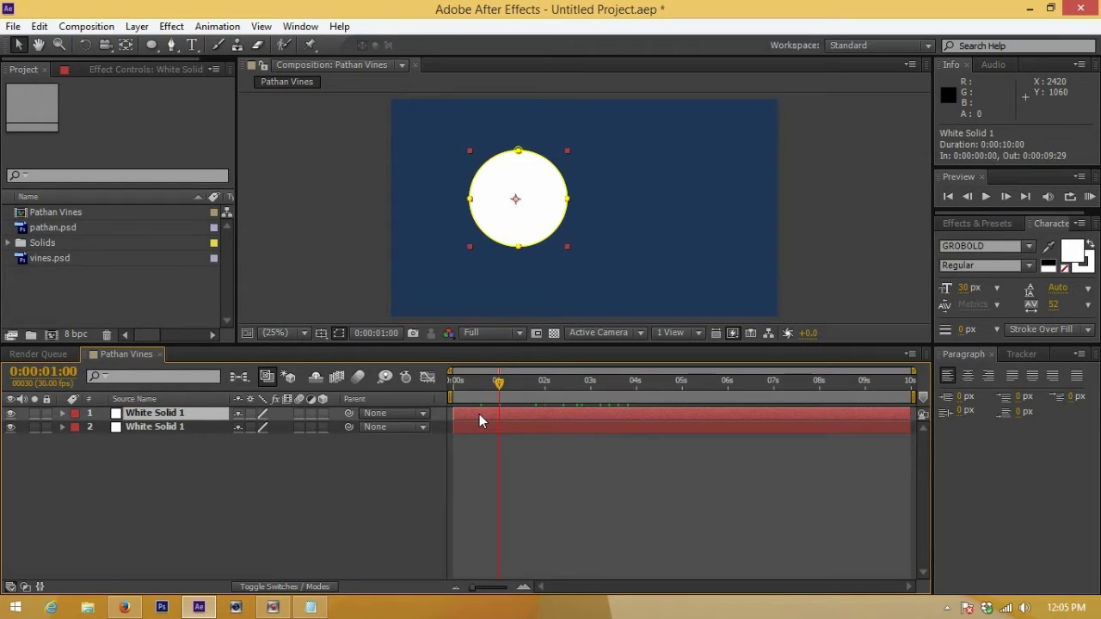
drag(479, 414, 508, 408)
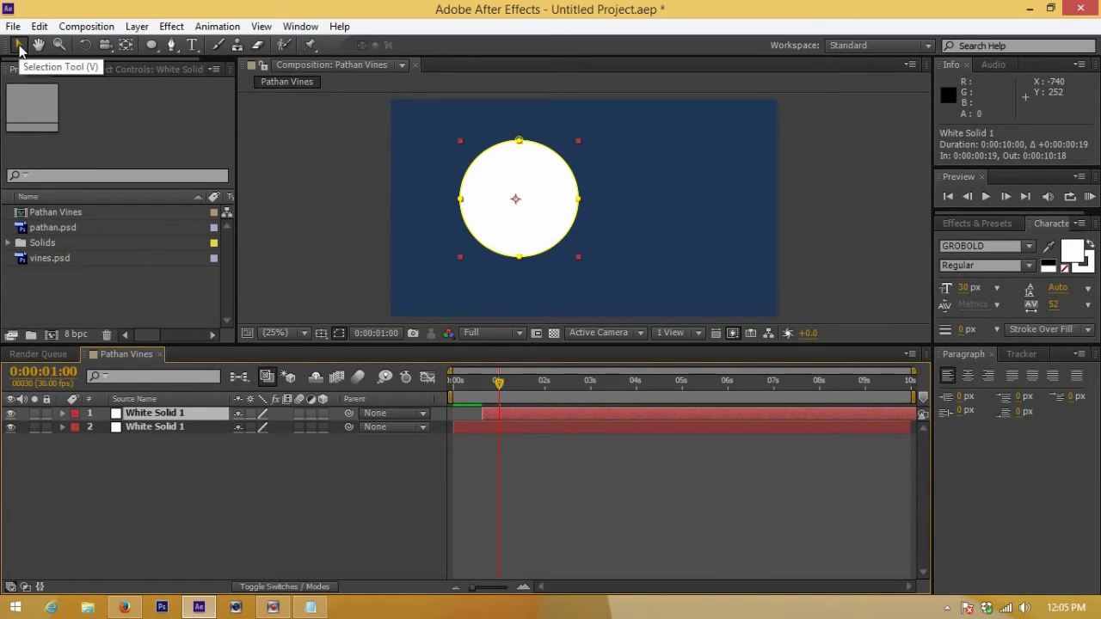
Nudge the duplicate circle right and slightly down to about 900, 572, overlapping the first
drag(484, 215, 576, 228)
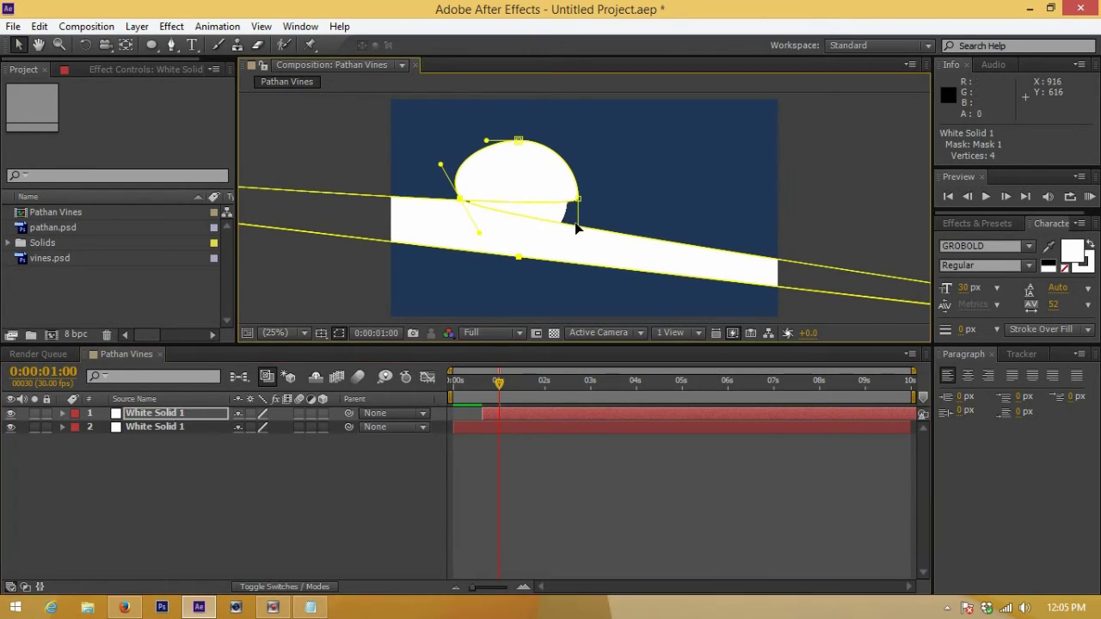
key(ctrl+z)
click(285, 454)
click(185, 413)
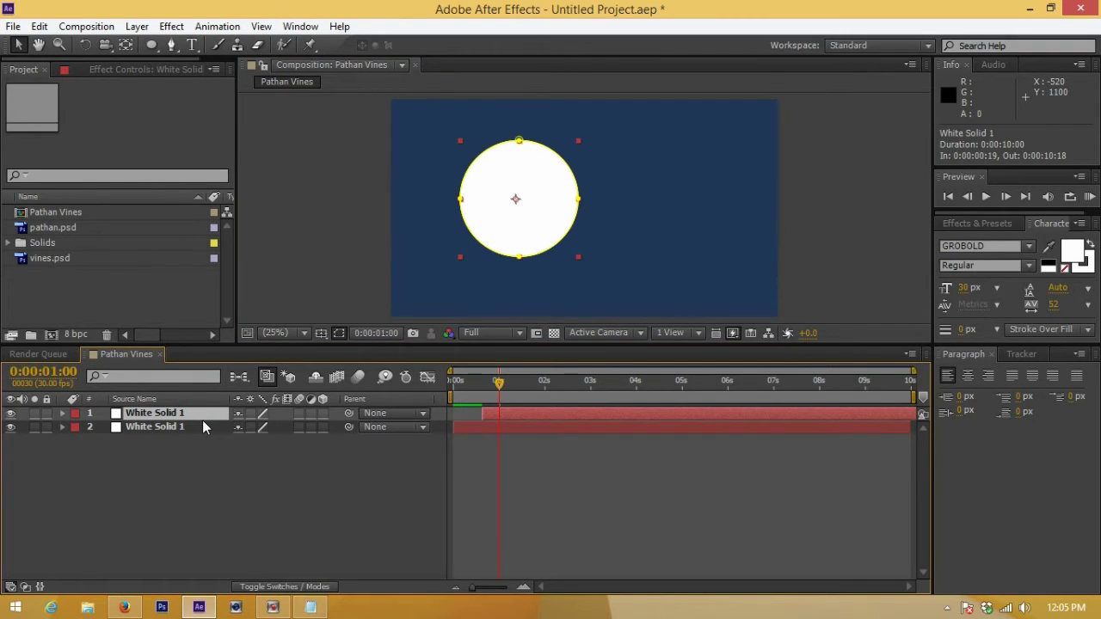
key(Right)
key(Right)
key(Right)
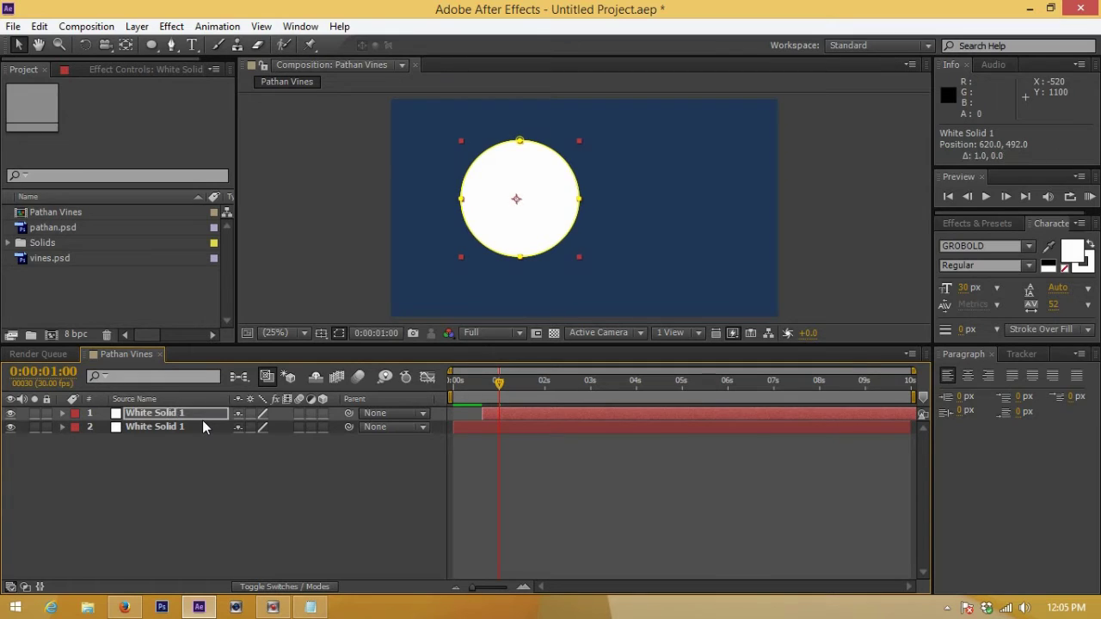
key(Right)
key(Right)
key(Right)
key(Right)
key(Right)
key(Right)
key(Right)
key(Right)
key(Right)
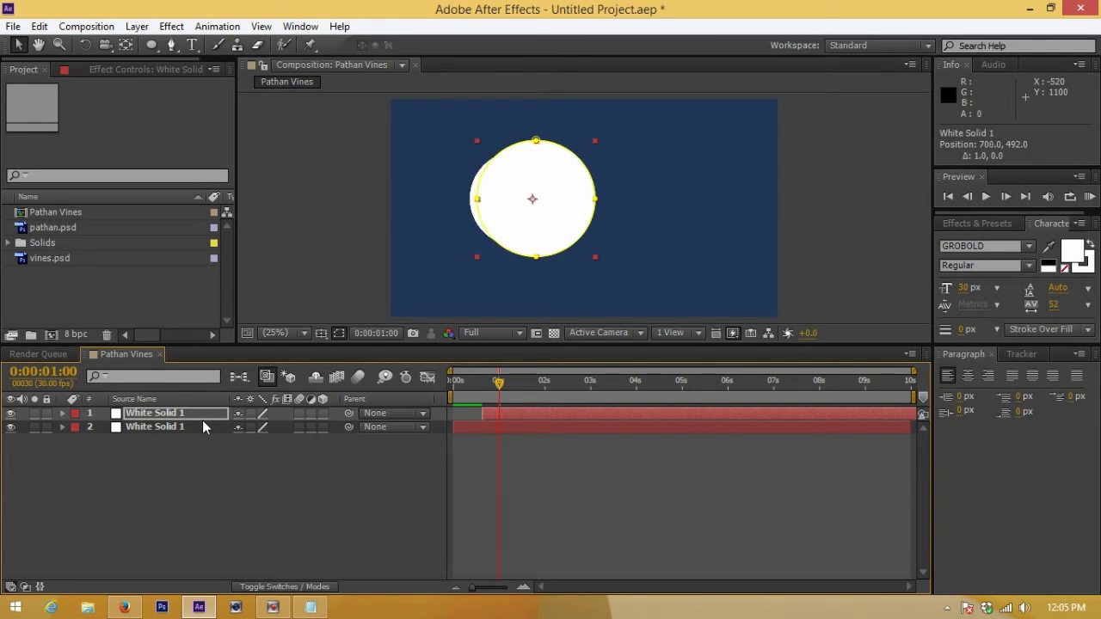
key(shift+Right)
key(shift+Right)
key(shift+Right)
key(shift+Right)
key(shift+Right)
key(shift+Right)
key(shift+Right)
key(shift+Right)
key(shift+Right)
key(shift+Right)
key(shift+Right)
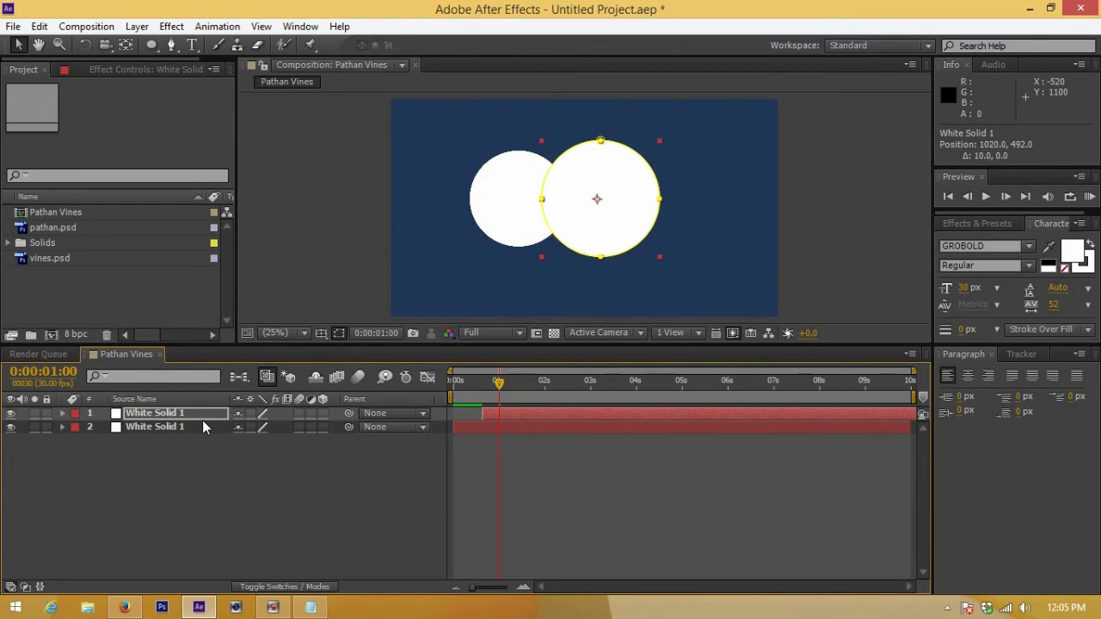
key(shift+Right)
key(shift+Right)
key(shift+Left)
key(shift+Left)
key(shift+Left)
key(shift+Down)
key(shift+Down)
key(shift+Down)
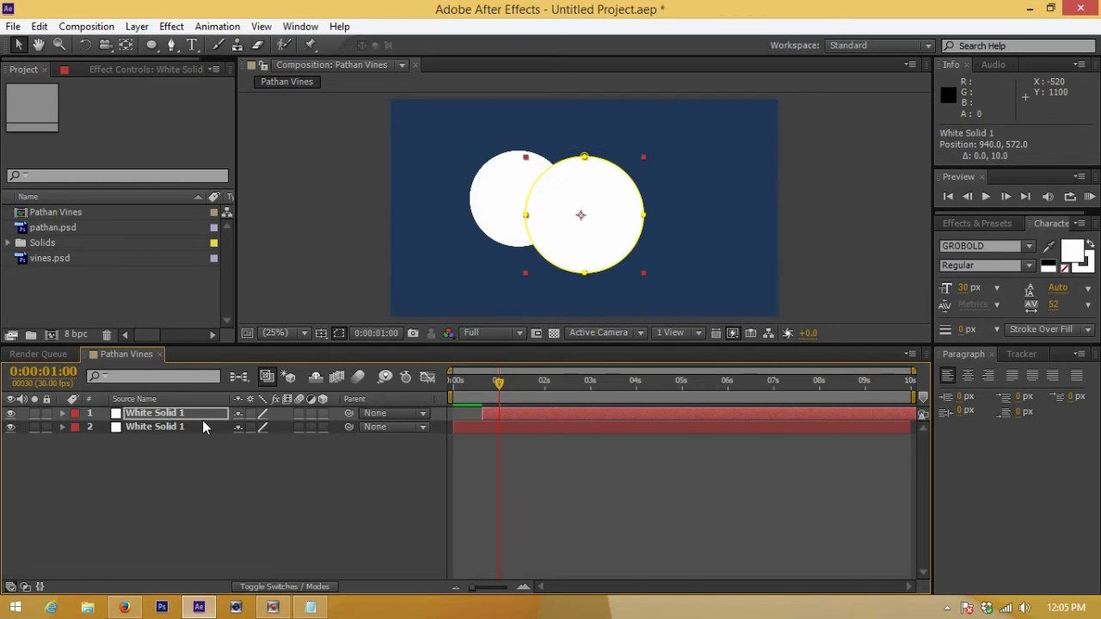
key(shift+Left)
key(shift+Left)
key(shift+Left)
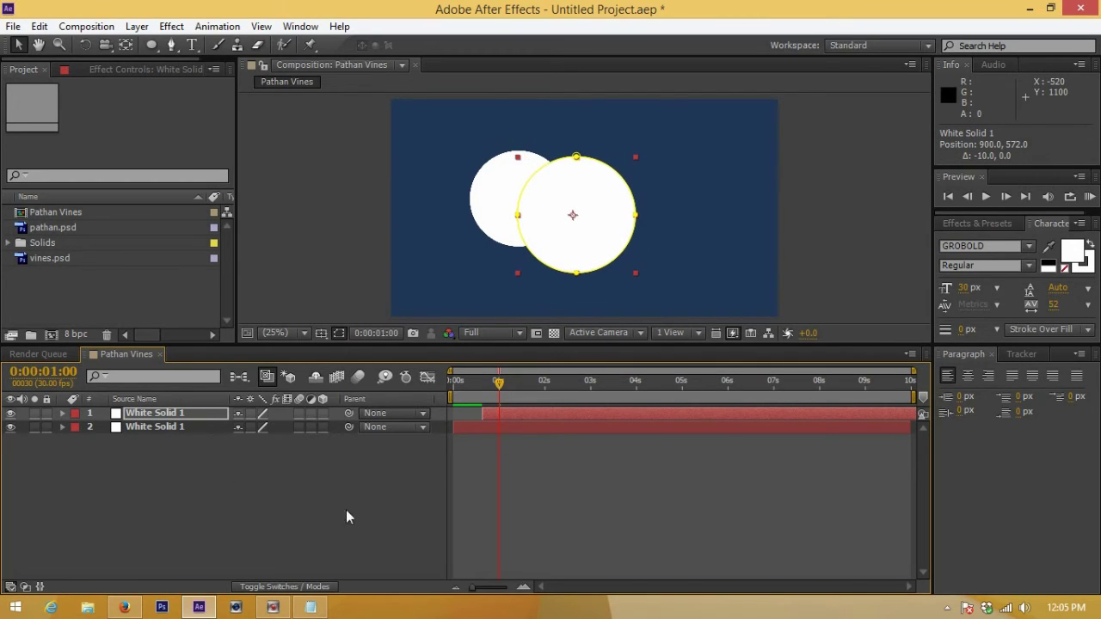
Scrub to check the second circle growing, then copy its layer
mouse_move(503, 385)
mouse_down()
mouse_move(499, 396)
mouse_move(520, 392)
mouse_up()
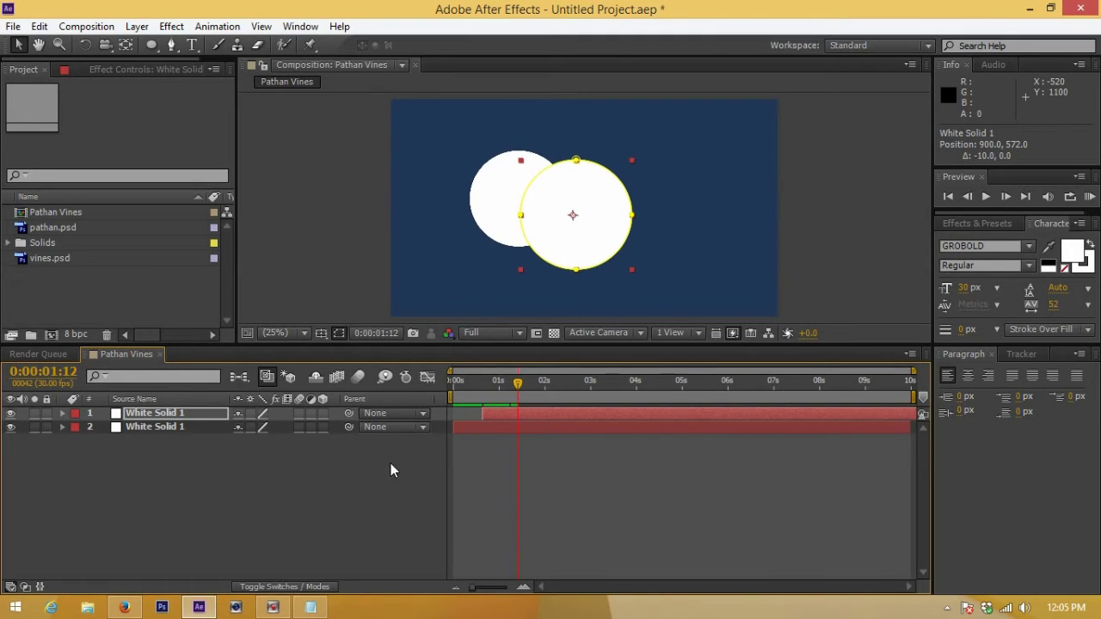
click(391, 462)
click(501, 417)
key(ctrl+c)
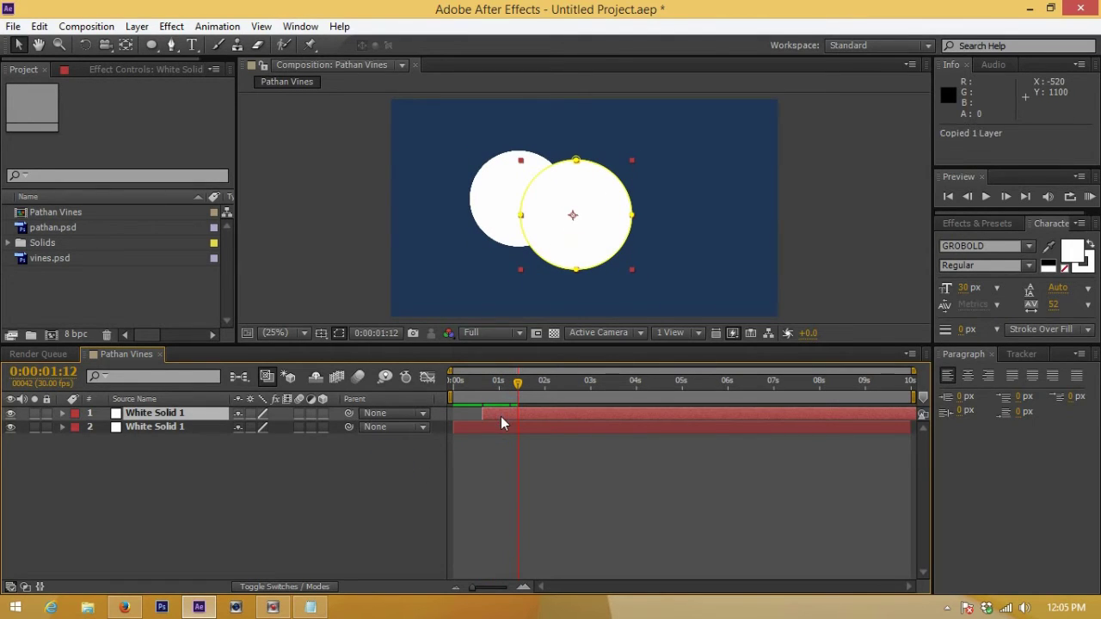
Paste a third circle starting ten frames later and nudge it into place
key(ctrl+v)
click(502, 414)
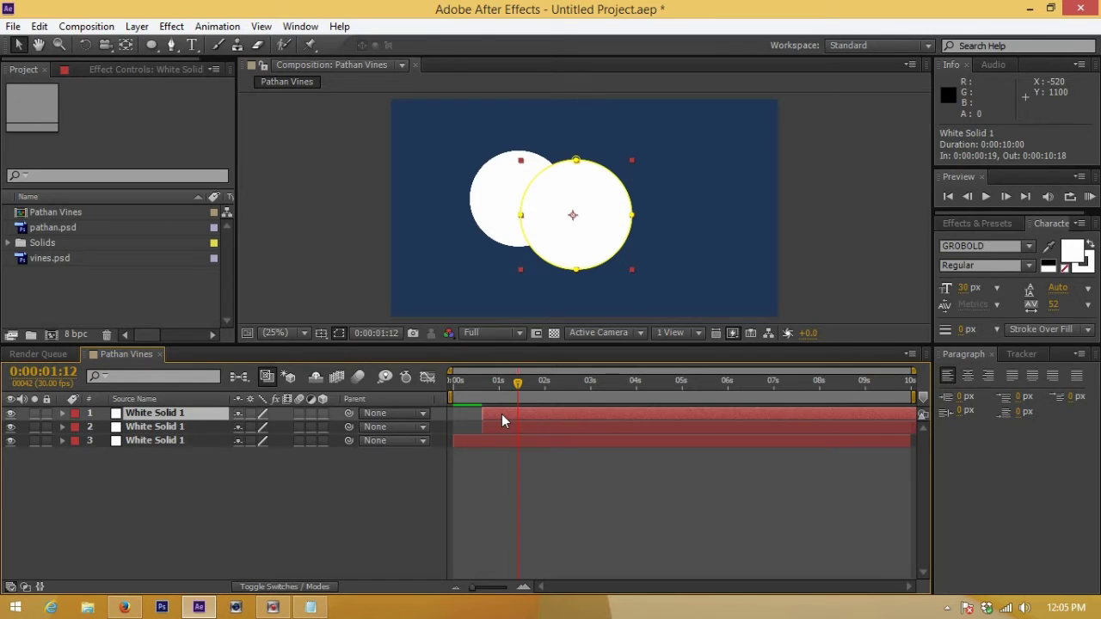
drag(502, 414, 516, 411)
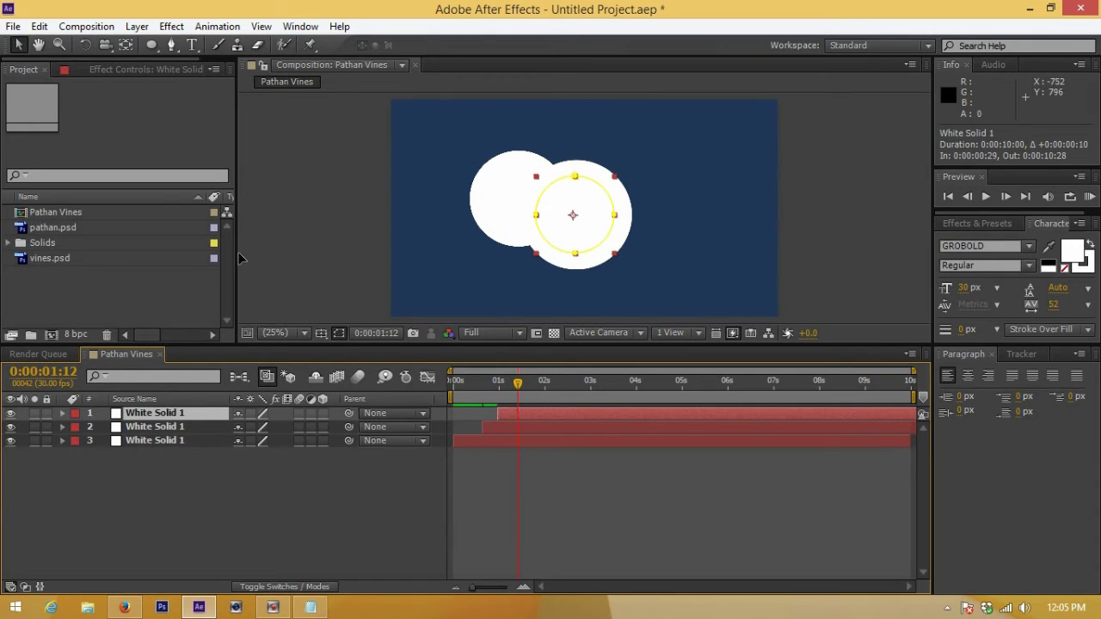
key(shift+Right)
key(shift+Right)
key(shift+Right)
key(shift+Right)
key(shift+Right)
key(shift+Right)
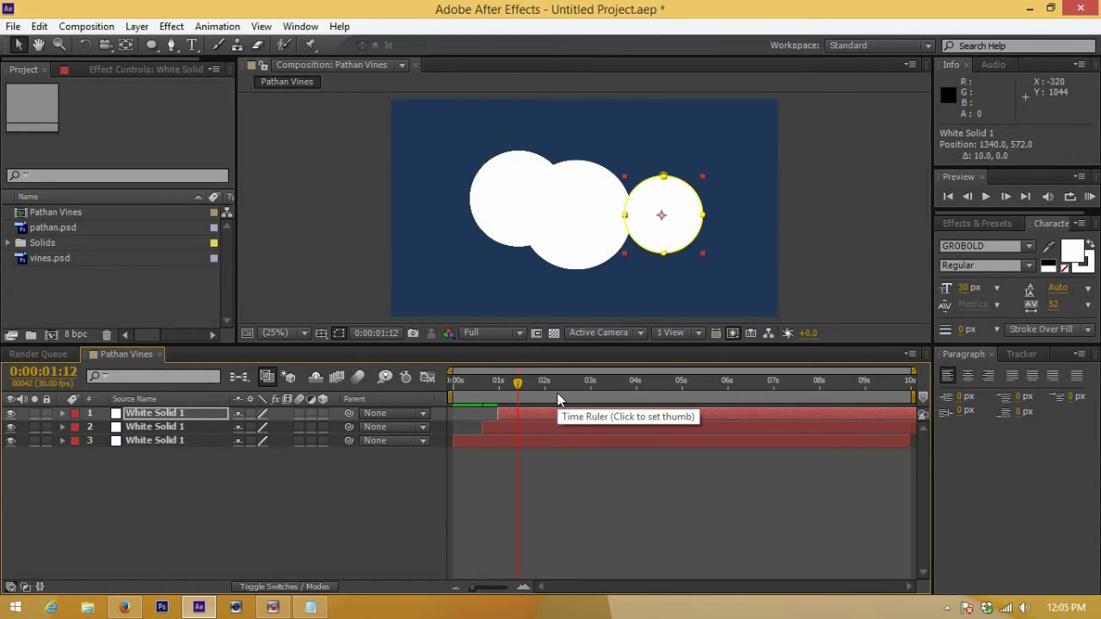
key(shift+Left)
key(shift+Left)
key(shift+Left)
key(shift+Up)
key(shift+Up)
key(shift+Up)
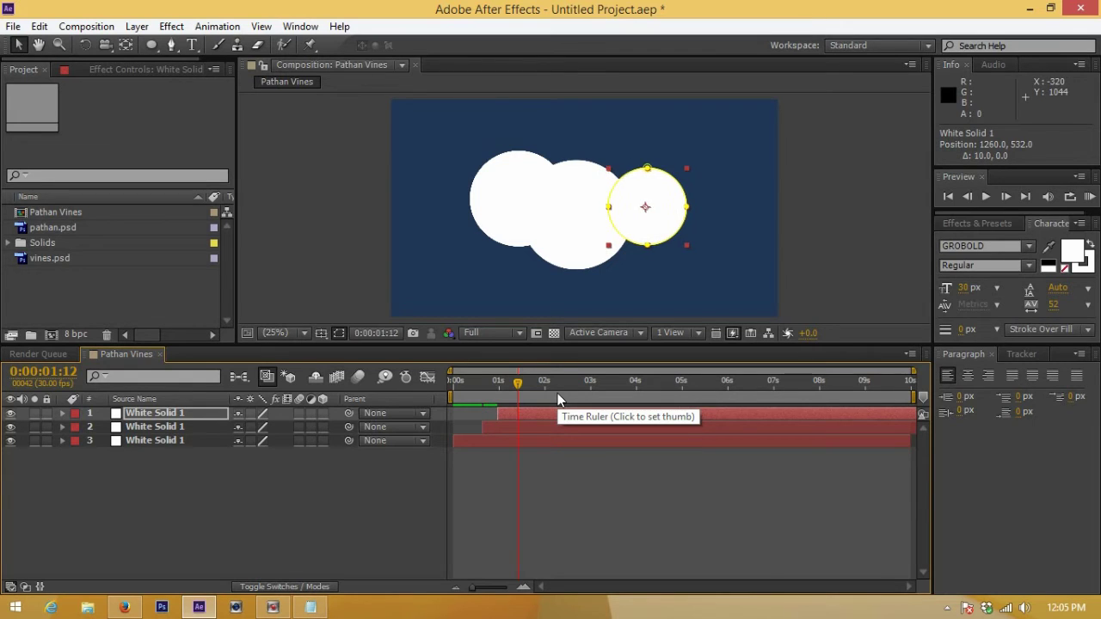
mouse_move(516, 384)
mouse_down()
mouse_move(473, 390)
mouse_move(563, 398)
mouse_up()
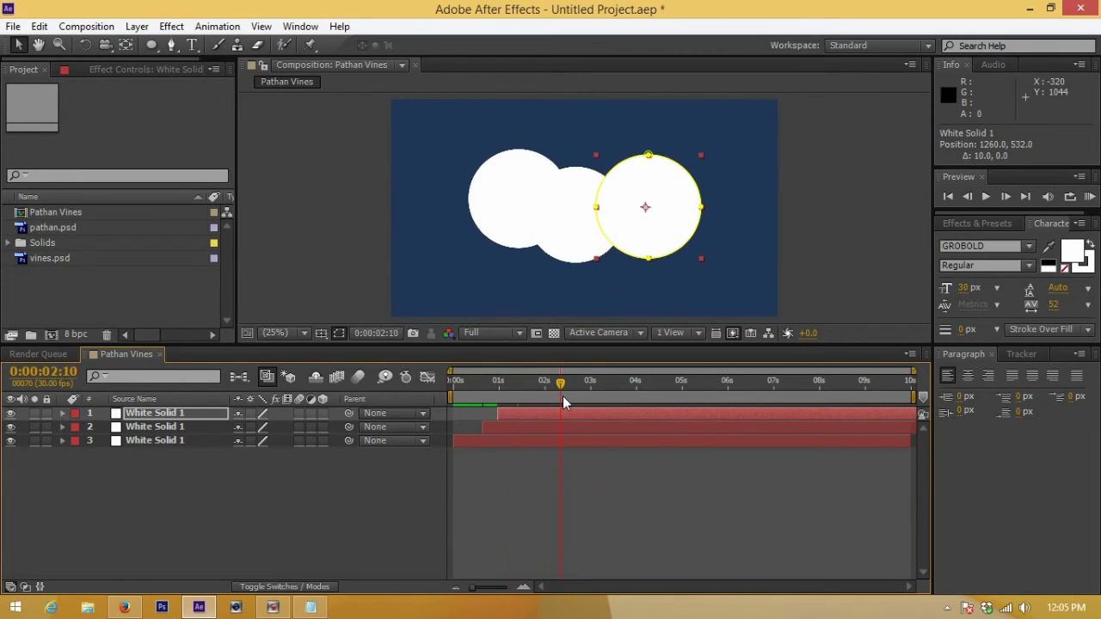
key(shift+Left)
key(shift+Left)
key(shift+Left)
key(shift+Down)
key(shift+Down)
key(shift+Down)
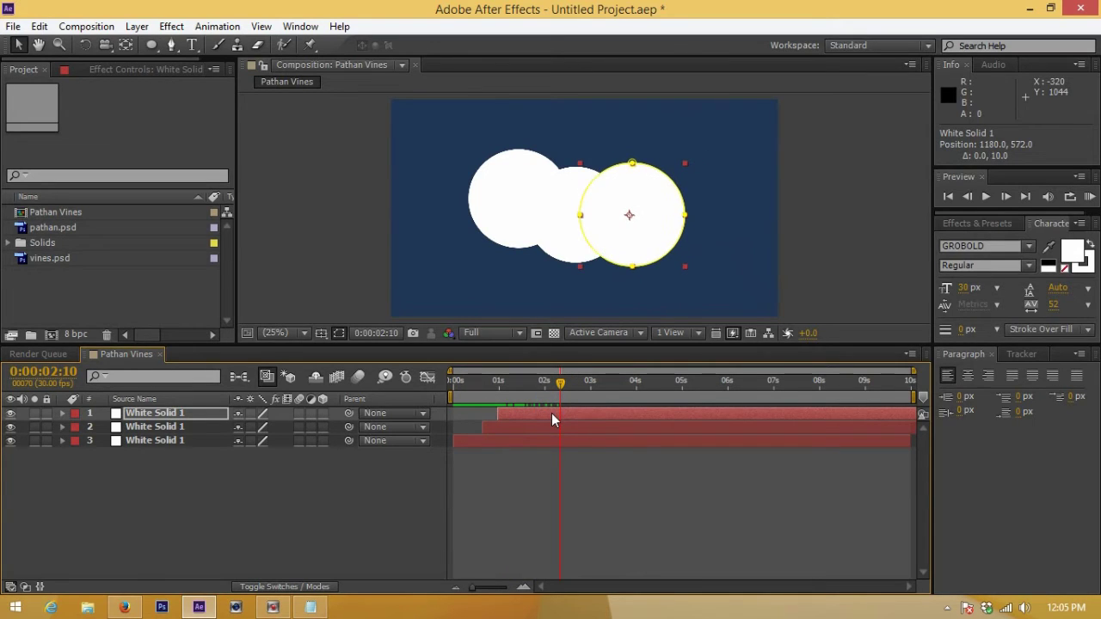
At 3 seconds 10 frames, fine-tune the second and third circles' positions, then copy the third
drag(562, 384, 608, 385)
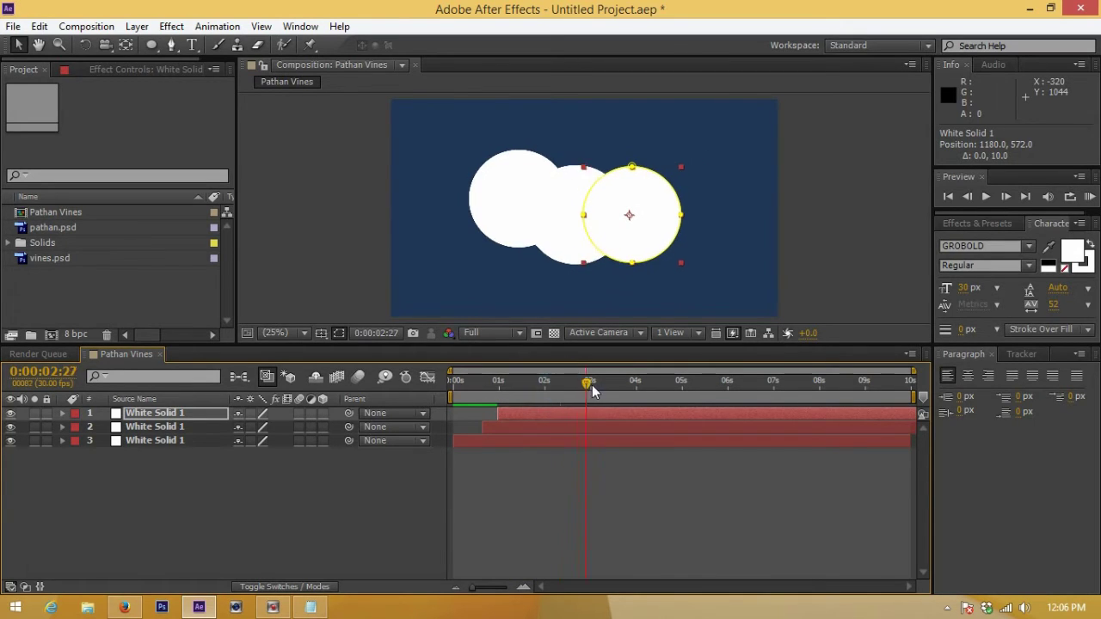
click(530, 424)
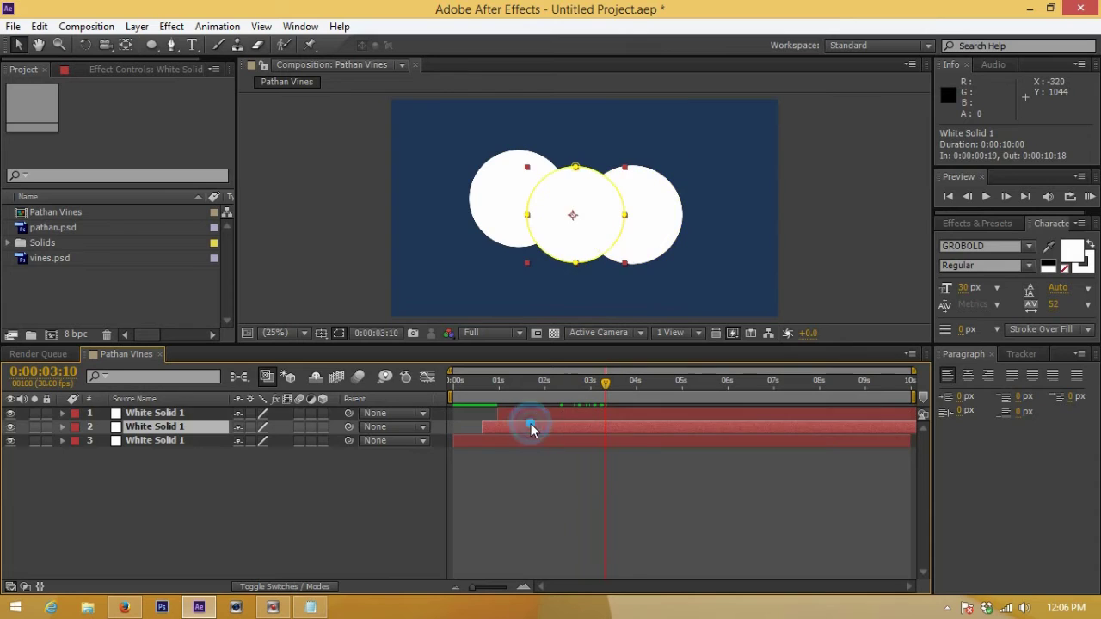
key(shift+Up)
key(shift+Up)
key(shift+Up)
key(shift+Up)
key(shift+Up)
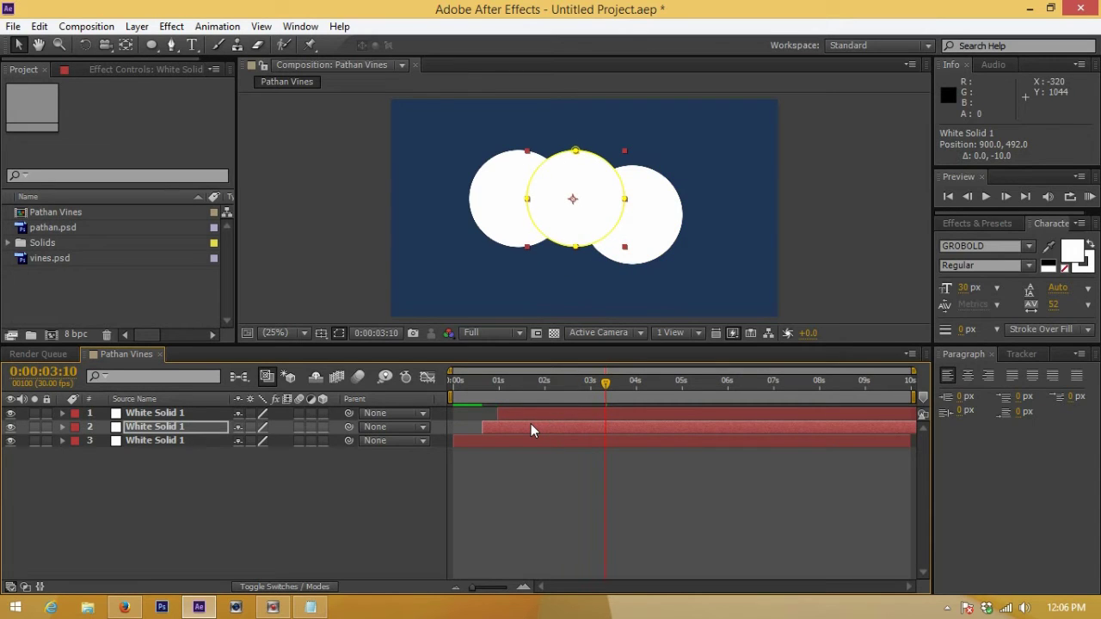
click(542, 416)
key(shift+Up)
key(shift+Up)
key(shift+Up)
key(shift+Down)
key(shift+Down)
key(shift+Down)
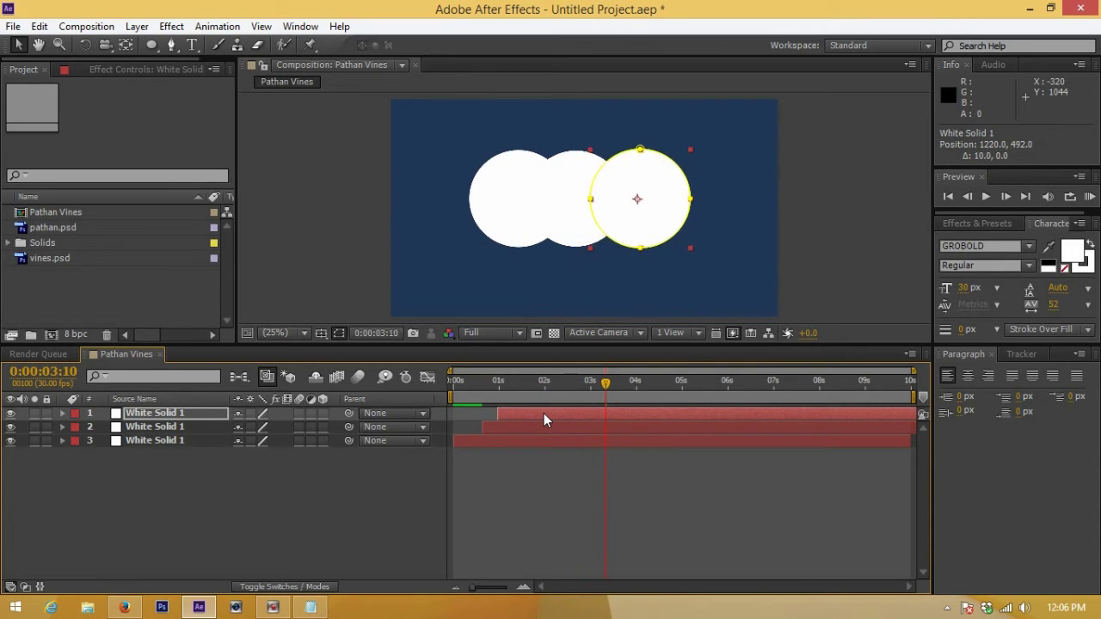
key(shift+Right)
key(shift+Right)
key(shift+Right)
key(shift+Up)
key(shift+Up)
key(shift+Up)
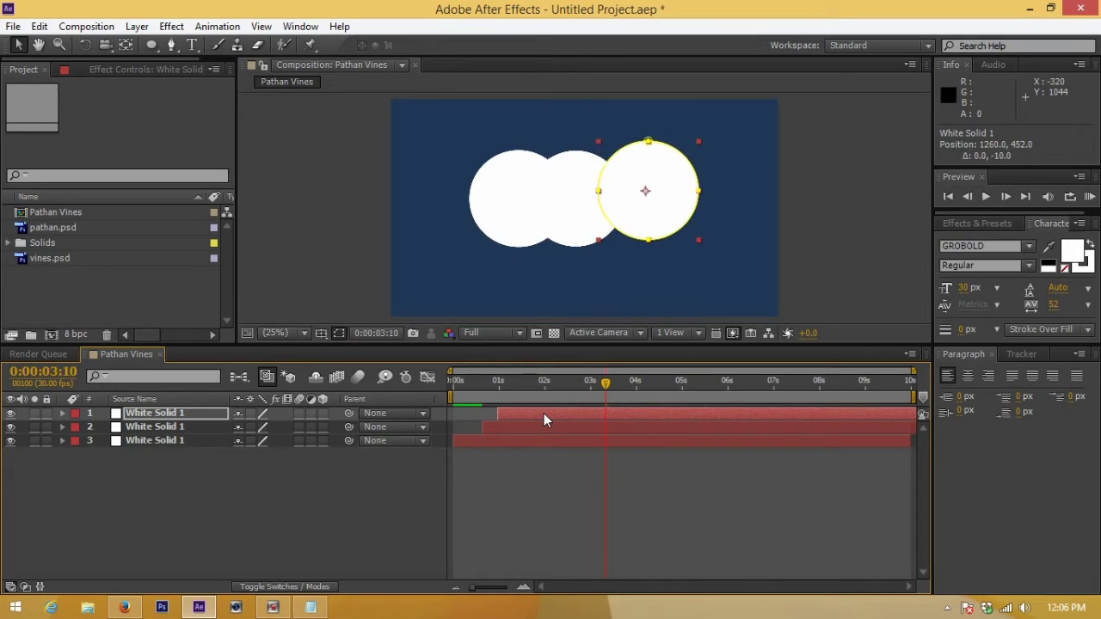
key(shift+Left)
key(shift+Left)
key(shift+Left)
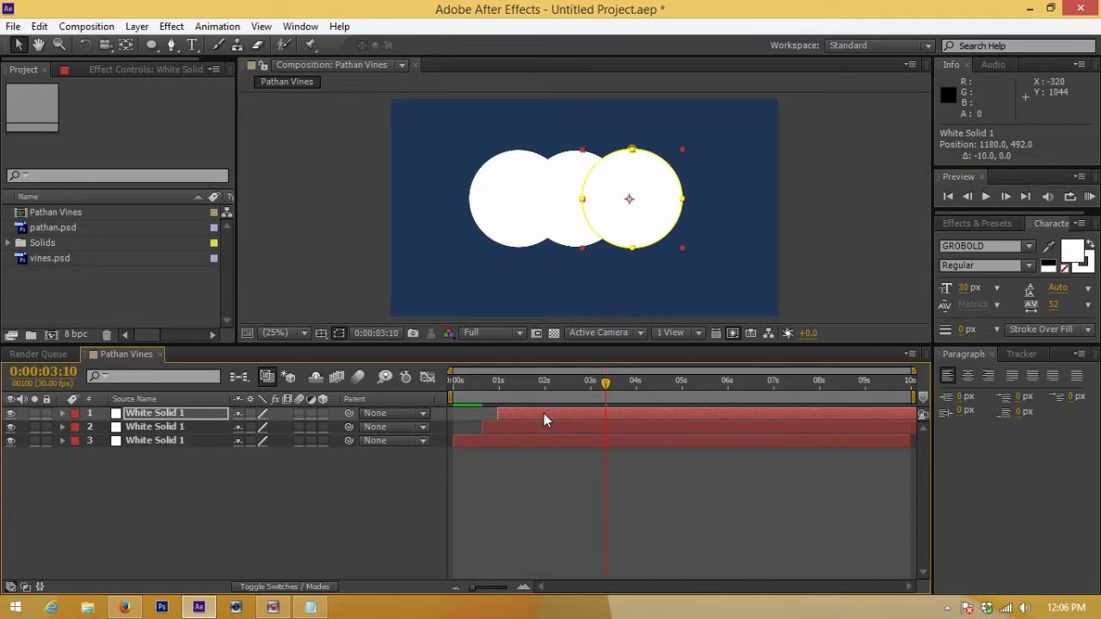
key(shift+Left)
key(shift+Left)
key(shift+Left)
click(544, 413)
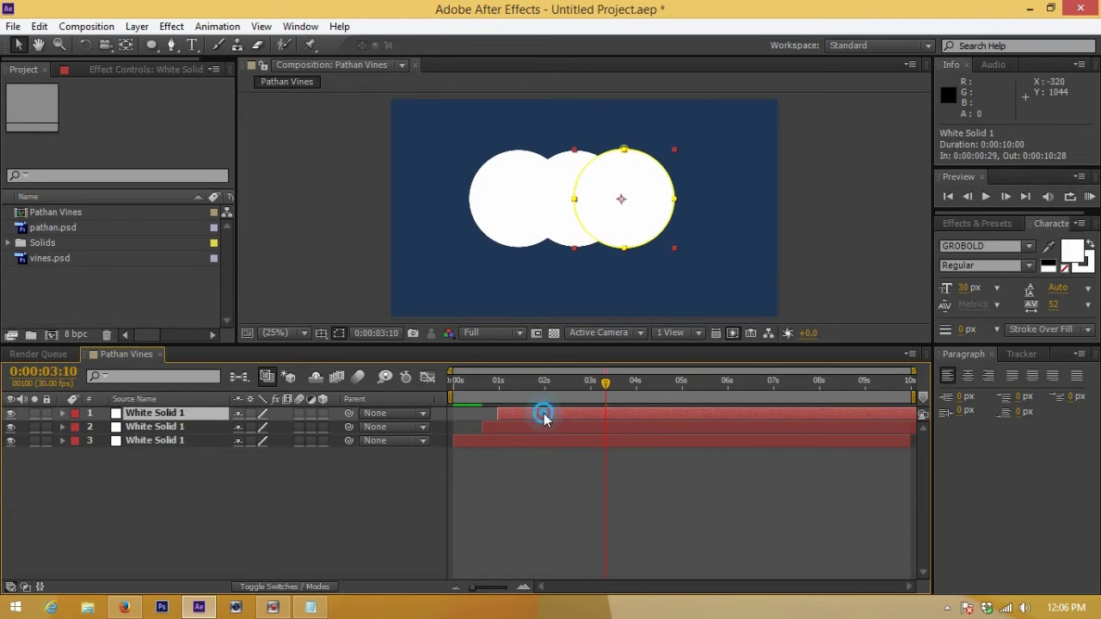
key(ctrl+c)
Paste a fourth circle starting later and nudge it to the right
key(ctrl+v)
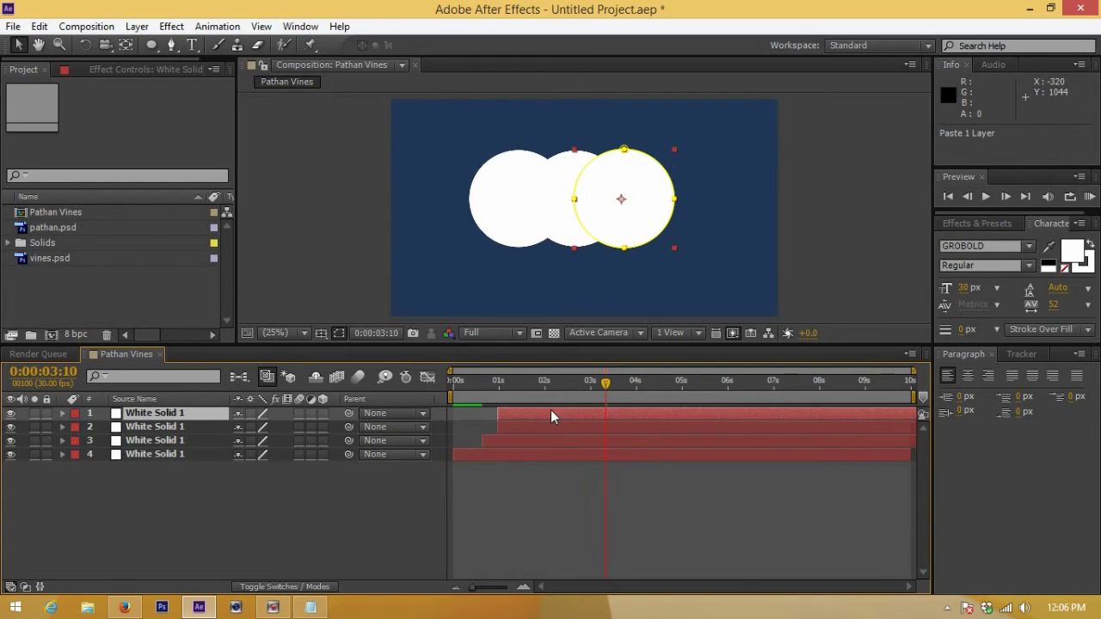
drag(543, 413, 566, 409)
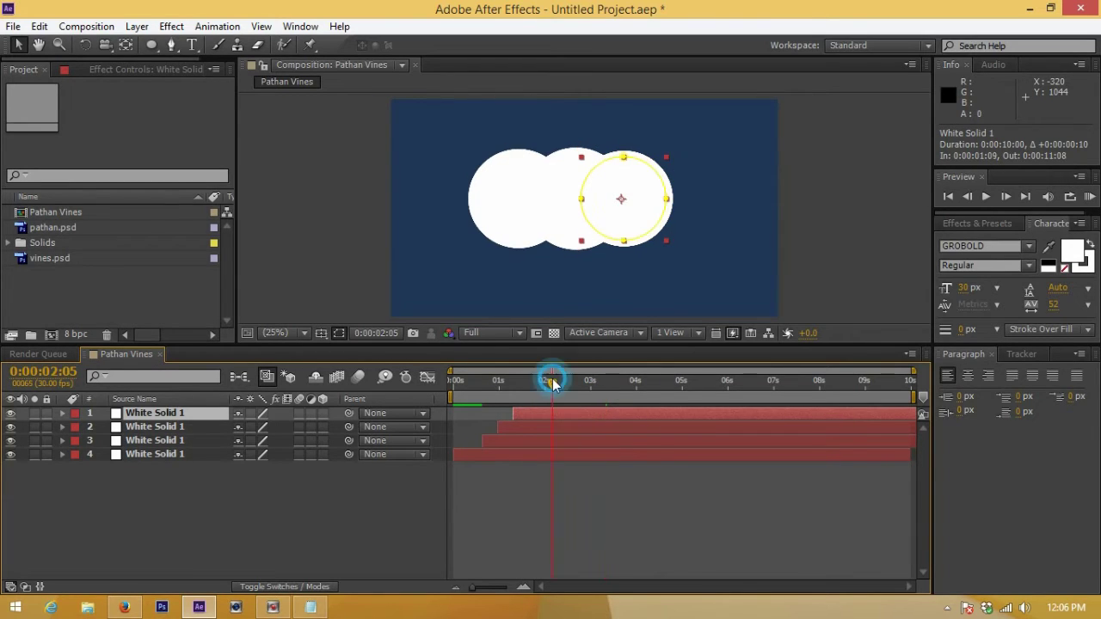
click(551, 381)
key(shift+Down)
key(shift+Down)
key(shift+Down)
key(shift+Right)
key(shift+Right)
key(shift+Right)
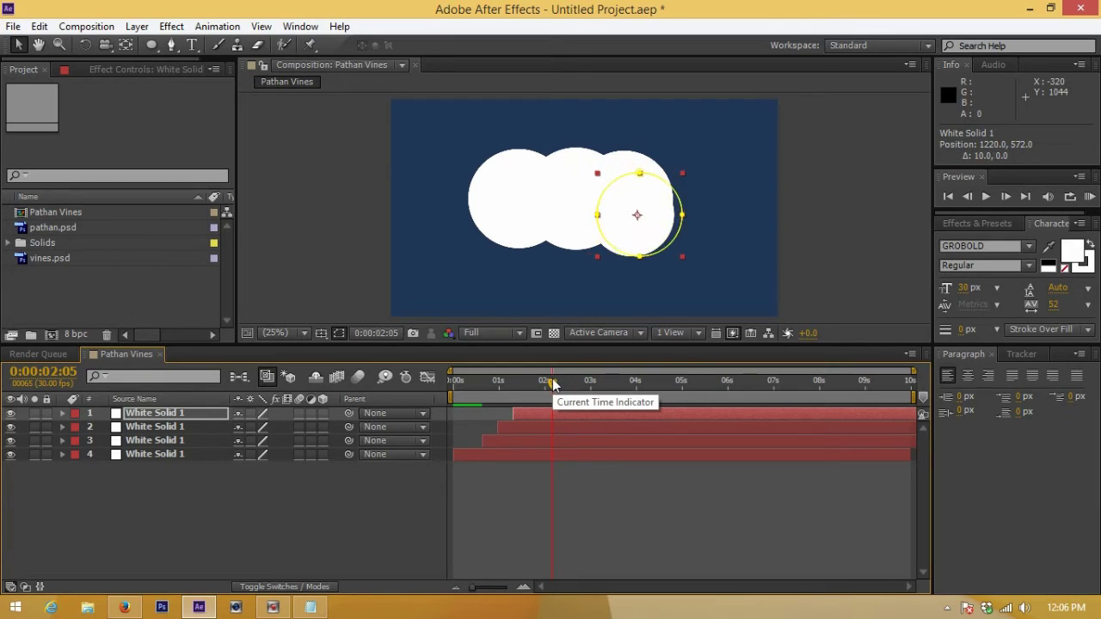
key(shift+Right)
key(shift+Right)
key(shift+Right)
key(shift+Right)
key(shift+Right)
key(shift+Right)
key(shift+Up)
key(shift+Up)
key(shift+Up)
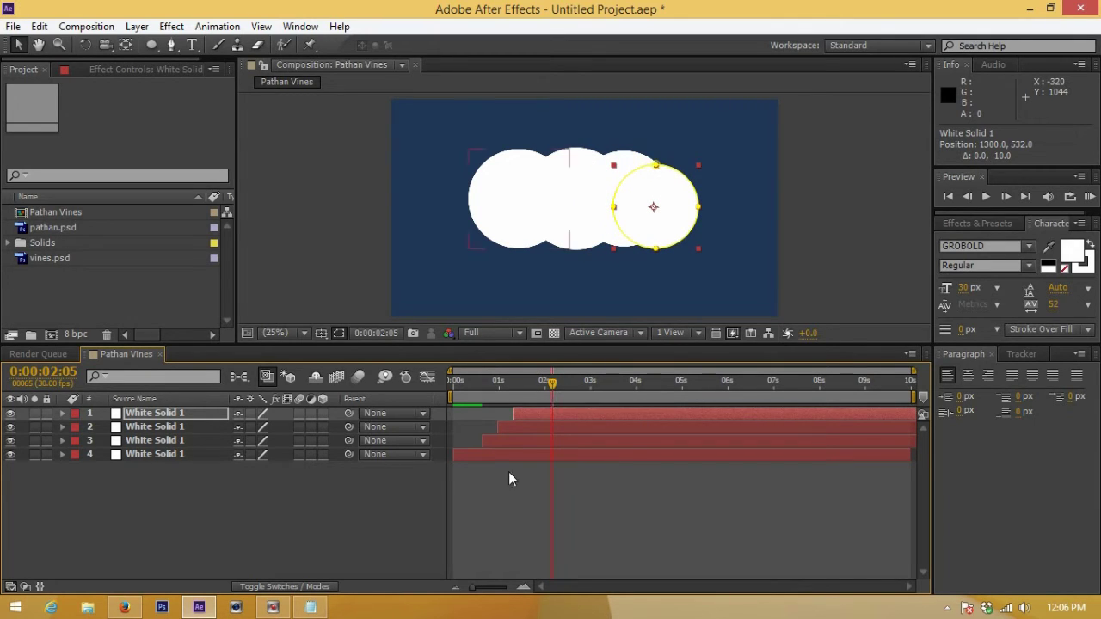
Select all four circle layers and paste copies of them
drag(502, 492, 553, 411)
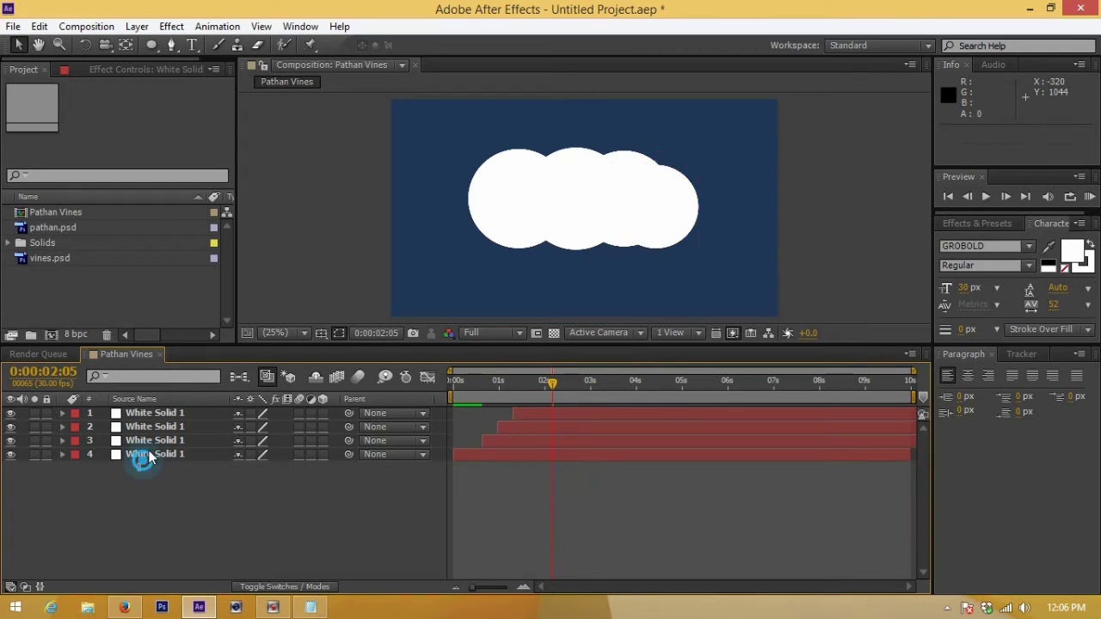
drag(145, 459, 180, 414)
key(ctrl+v)
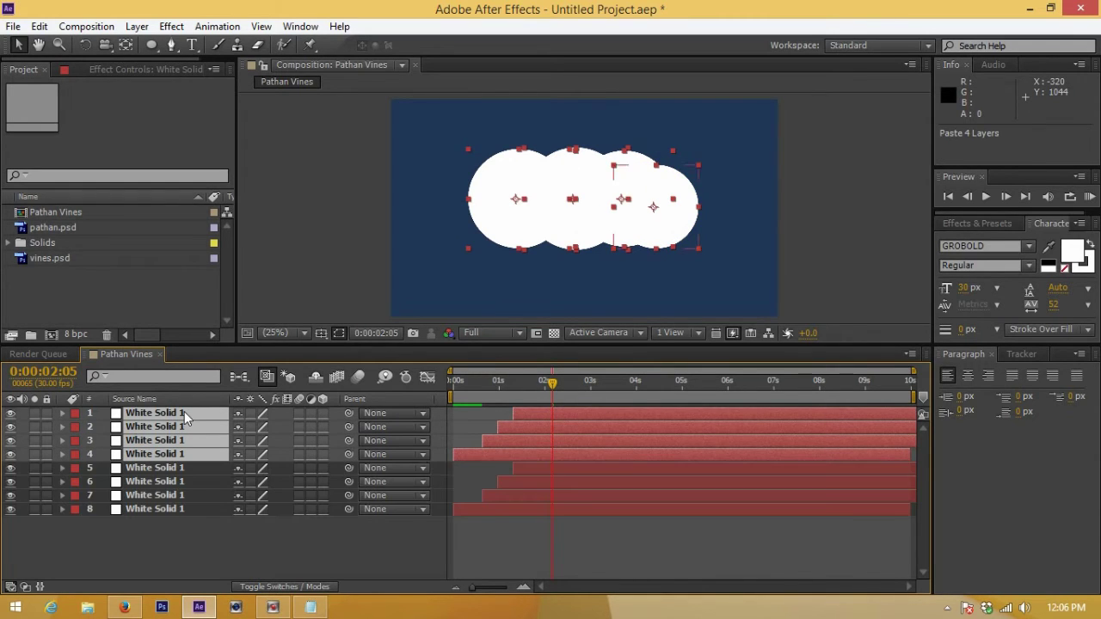
Delay the four copied circles and nudge them down into a second, lower row
drag(490, 453, 559, 448)
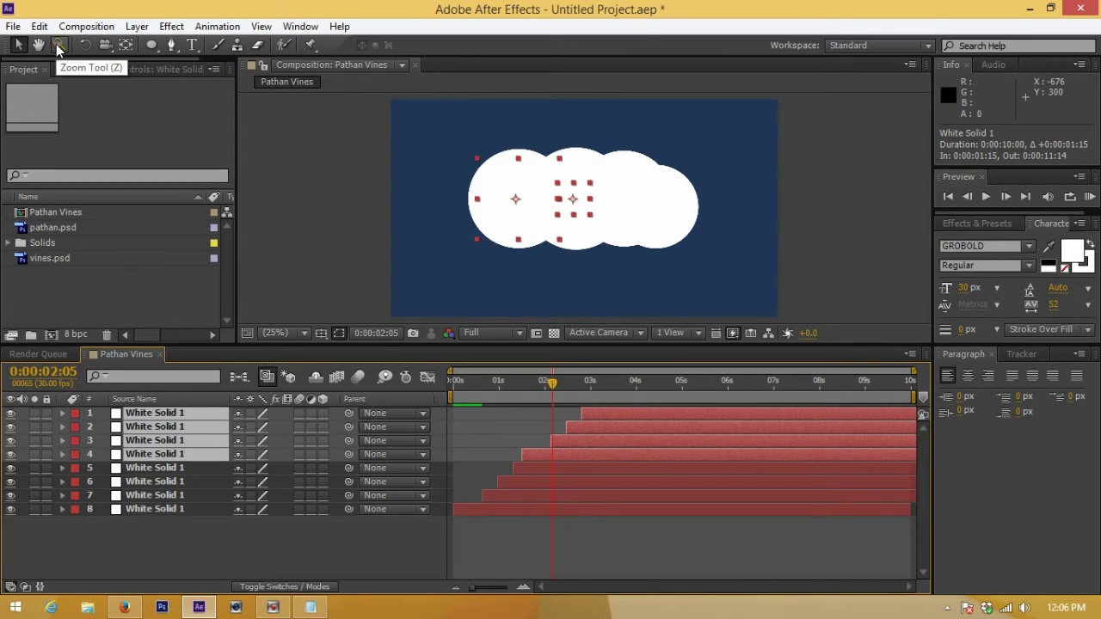
key(shift+Down)
key(shift+Down)
key(shift+Down)
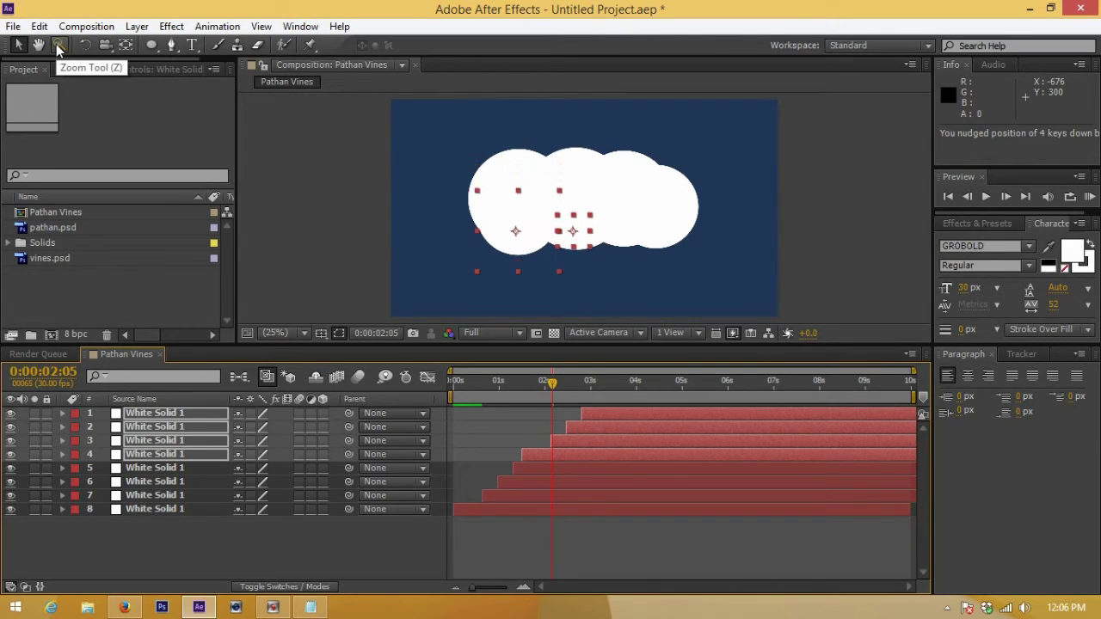
key(shift+Down)
key(shift+Down)
key(shift+Down)
key(shift+Down)
key(shift+Down)
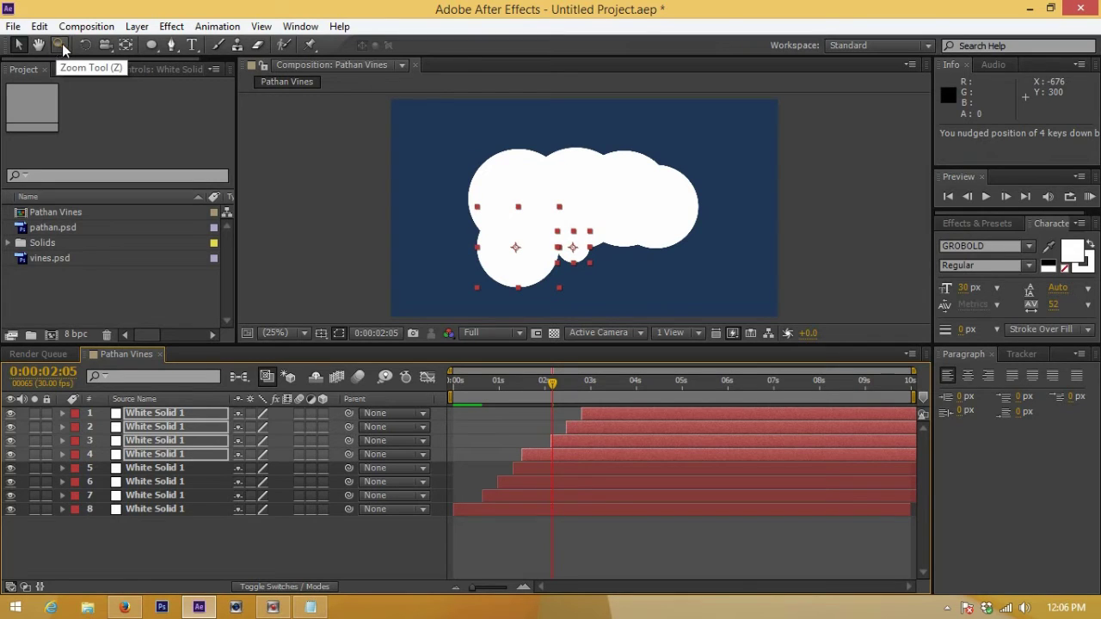
Scrub the timeline to check the cloud, then select the lower-left copied circle's layer
mouse_move(551, 384)
mouse_down()
mouse_move(429, 397)
mouse_move(591, 396)
mouse_move(506, 400)
mouse_move(569, 404)
mouse_up()
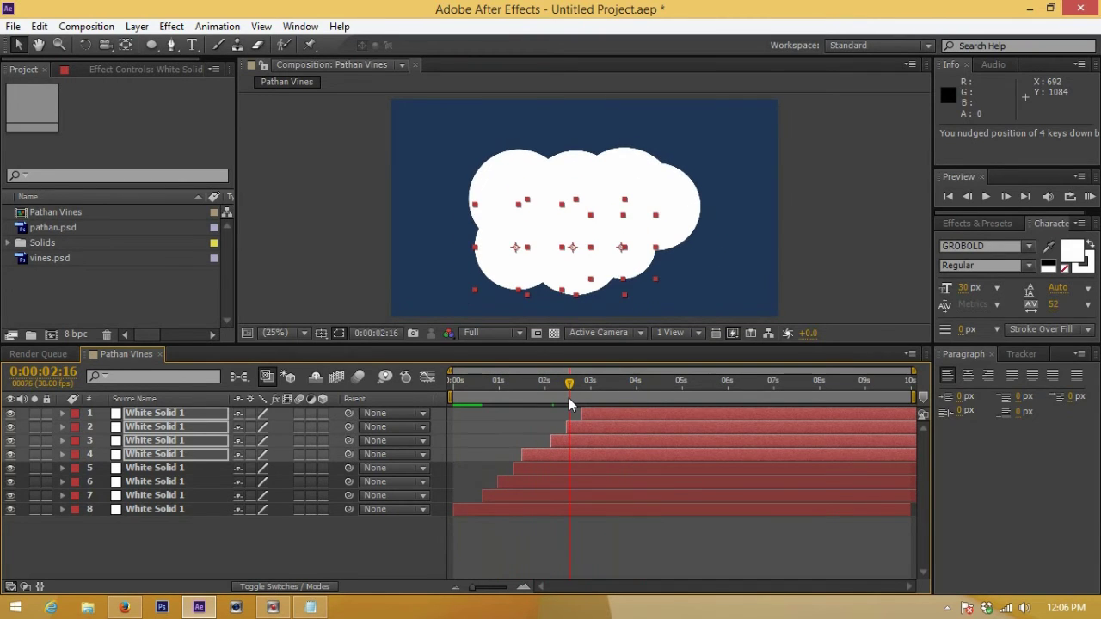
click(559, 456)
click(544, 528)
click(557, 454)
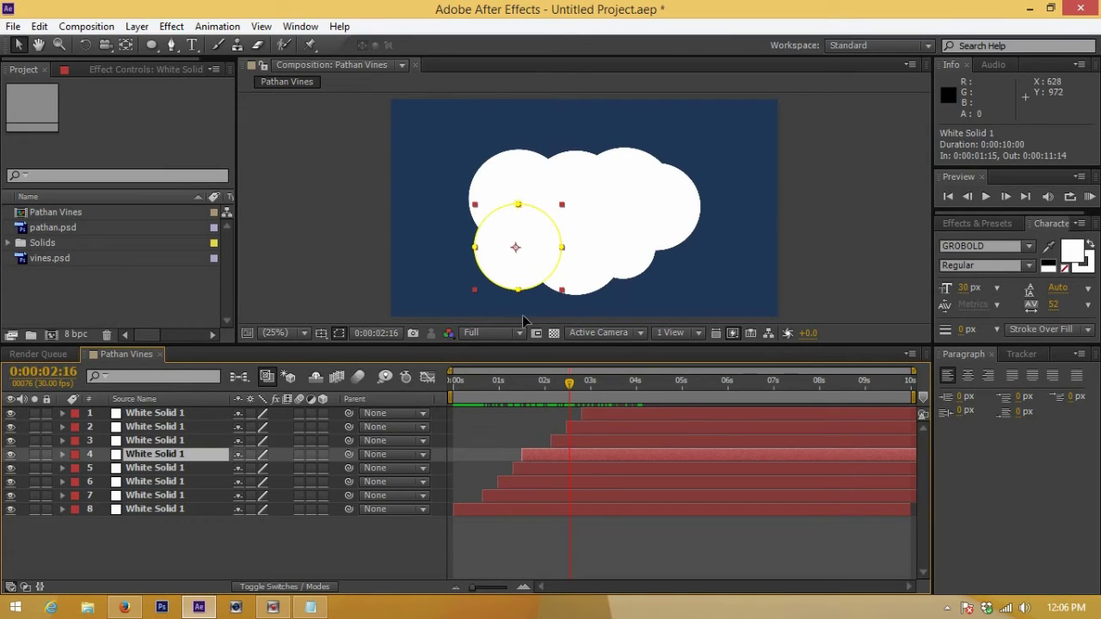
Nudge the lower-left circle to the right and the third circle to the left
key(shift+Right)
key(shift+Right)
key(shift+Right)
key(shift+Right)
key(shift+Right)
key(shift+Right)
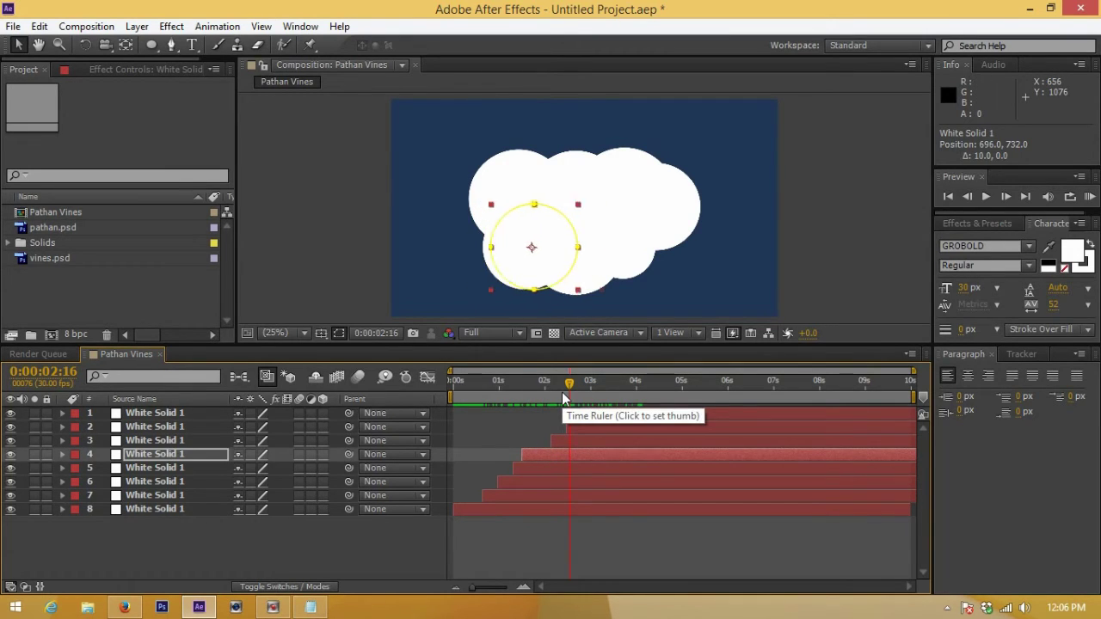
key(shift+Right)
key(shift+Right)
key(shift+Right)
key(shift+Right)
key(shift+Right)
key(shift+Right)
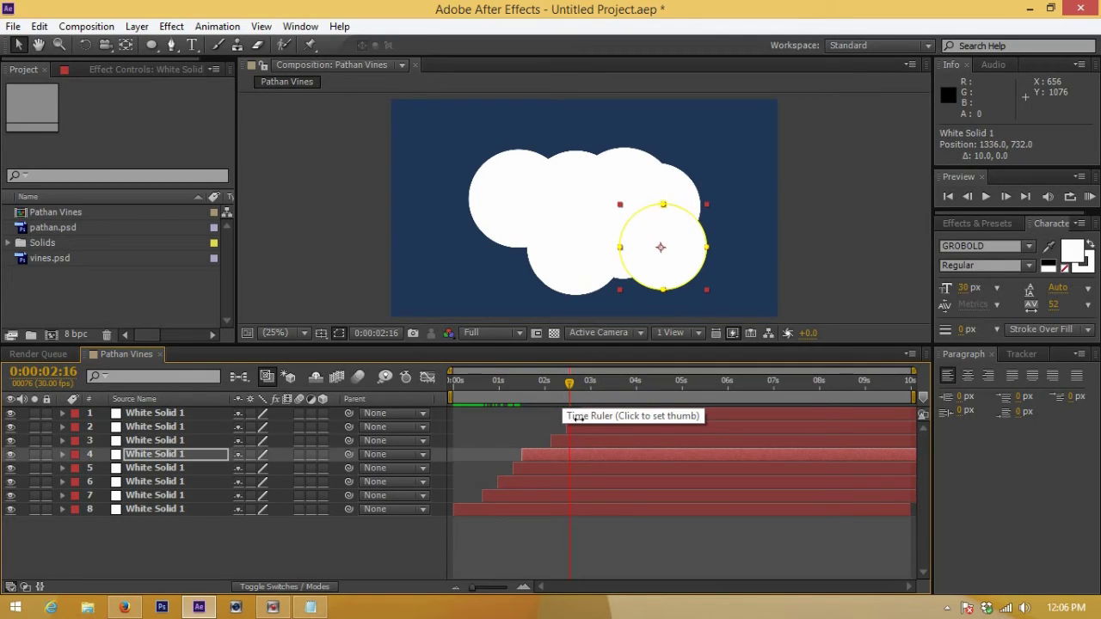
click(590, 444)
key(shift+Left)
key(shift+Left)
key(shift+Left)
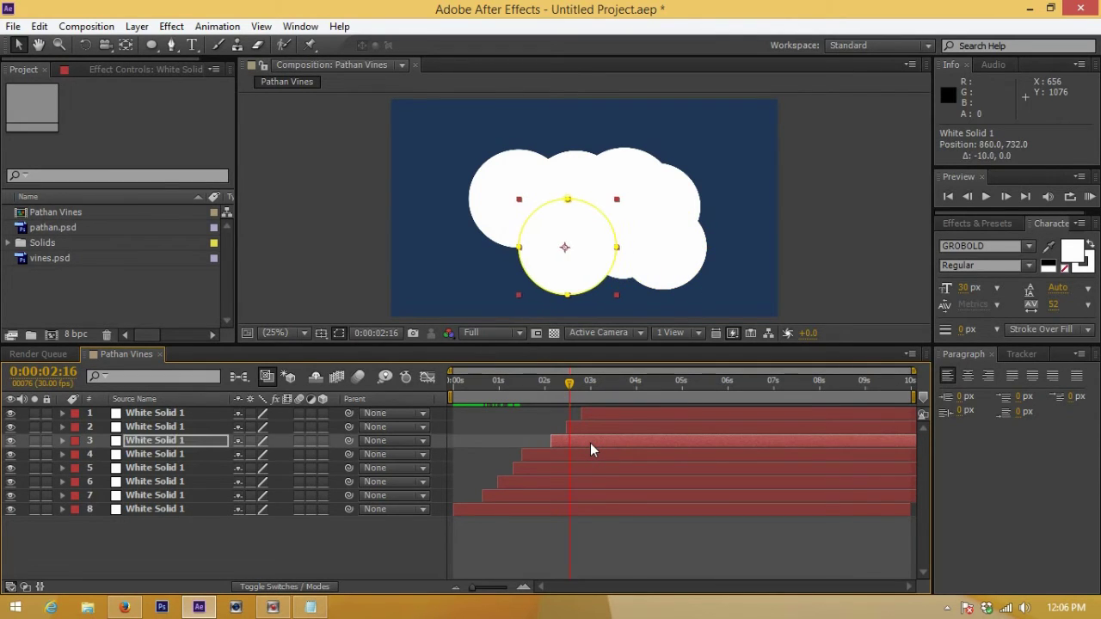
key(shift+Left)
key(shift+Left)
key(shift+Left)
Nudge the second and first circles left, then return to the animation's start
key(shift+Left)
key(shift+Left)
key(shift+Left)
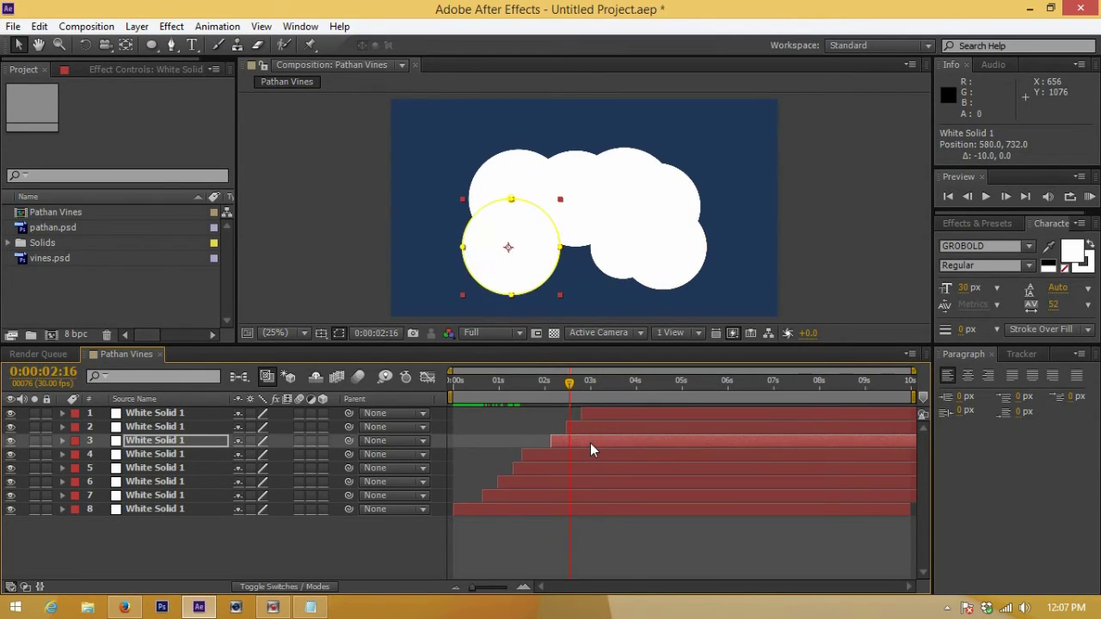
click(595, 428)
key(shift+Left)
key(shift+Left)
key(shift+Left)
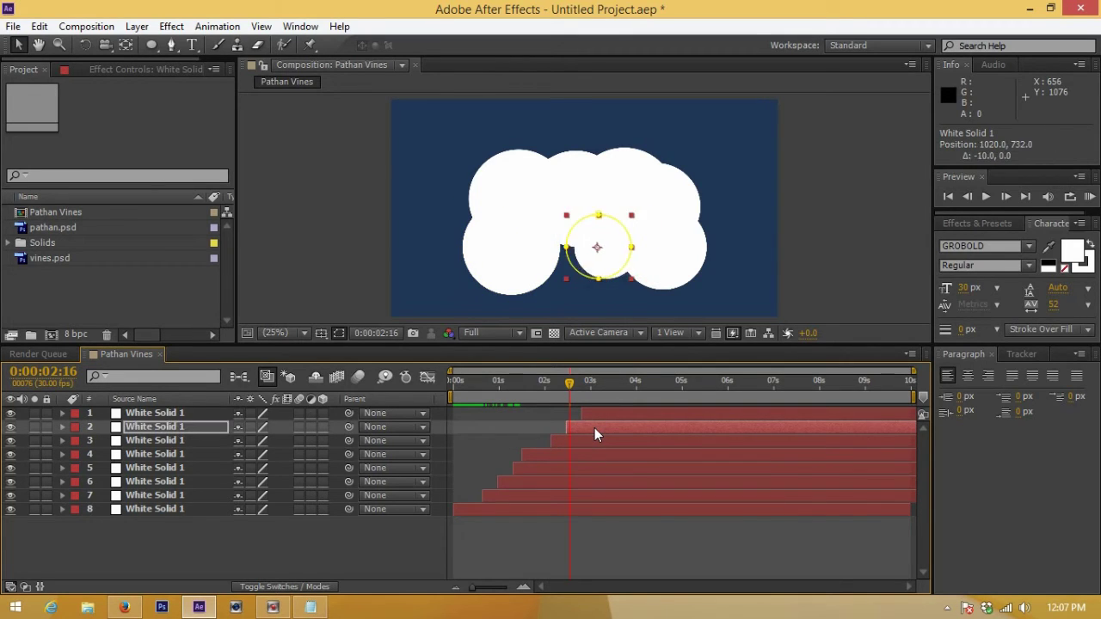
key(shift+Left)
key(shift+Left)
key(shift+Left)
key(shift+Left)
key(shift+Left)
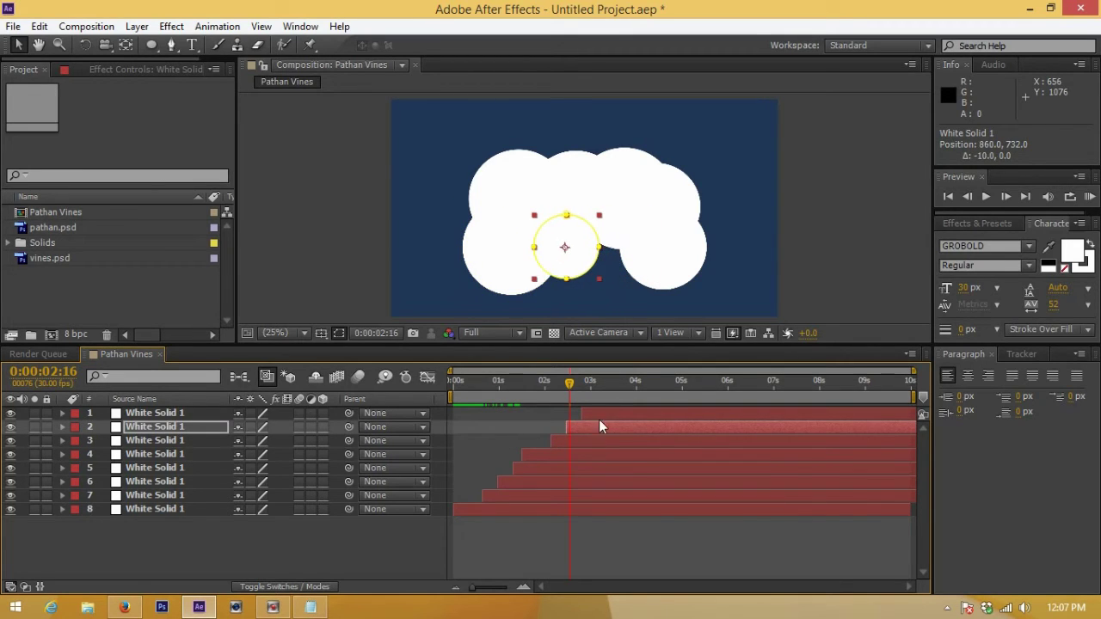
click(605, 412)
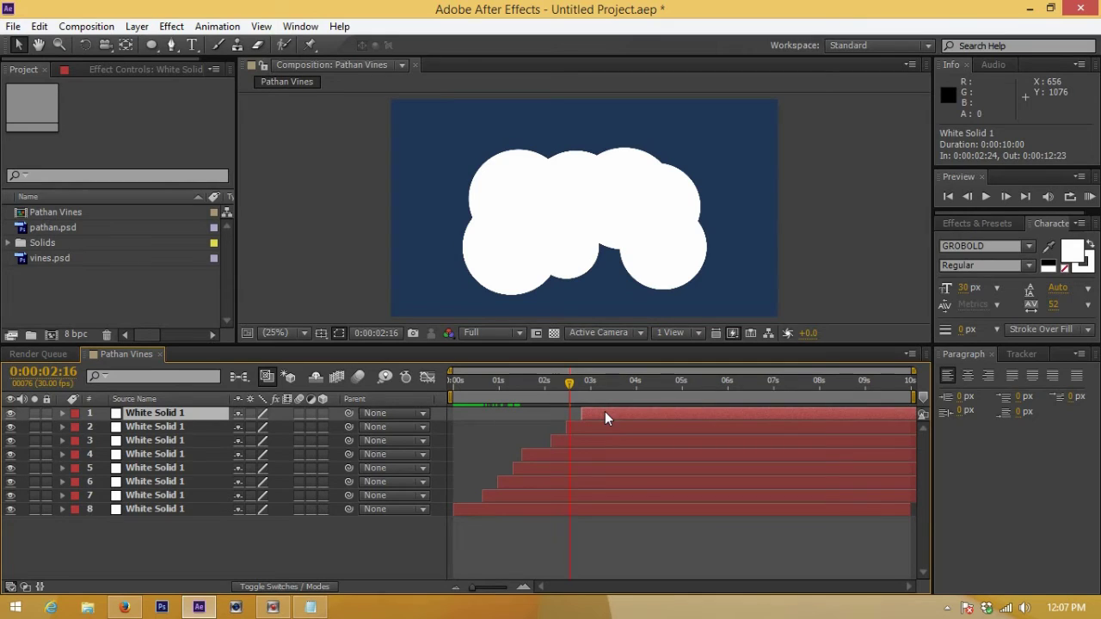
drag(568, 381, 595, 383)
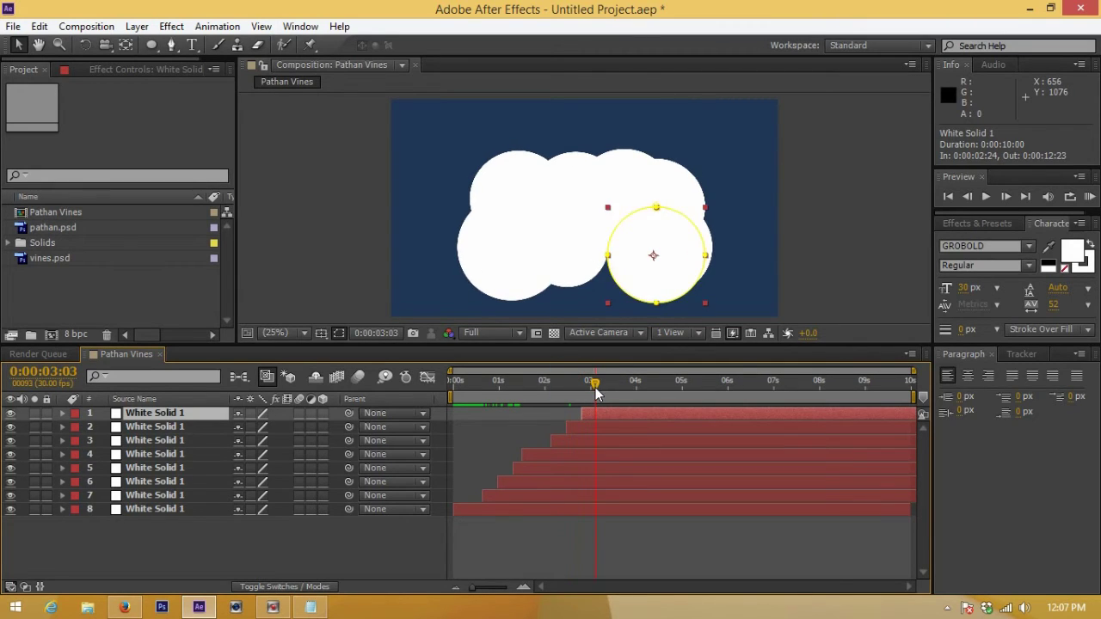
key(shift+Left)
key(shift+Left)
key(shift+Left)
key(shift+Left)
key(shift+Left)
key(shift+Left)
key(shift+Left)
key(shift+Left)
key(shift+Left)
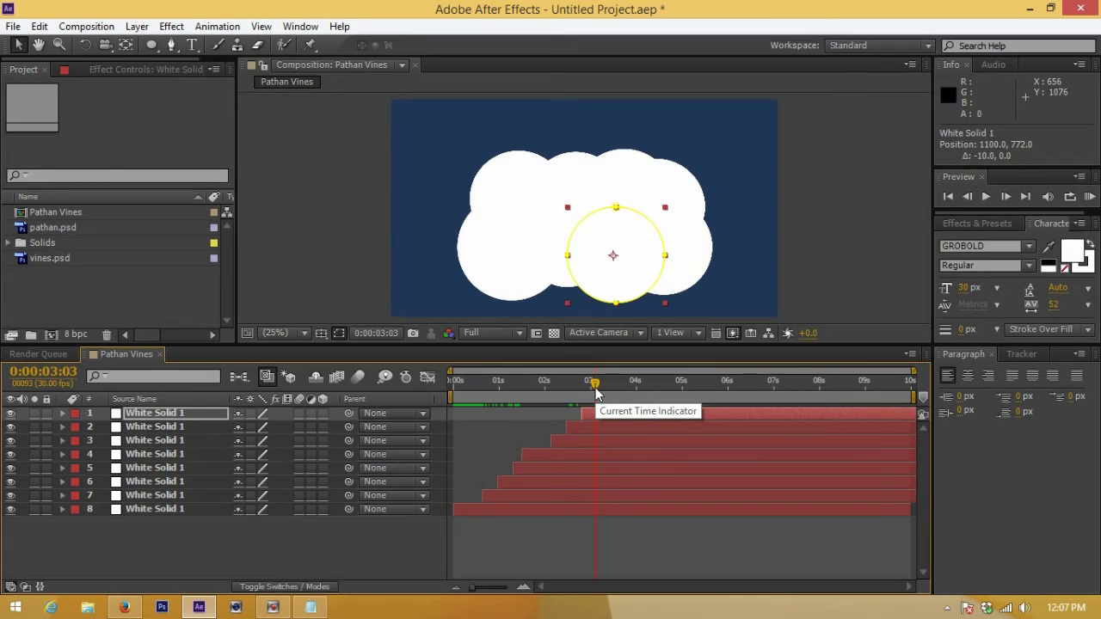
key(Home)
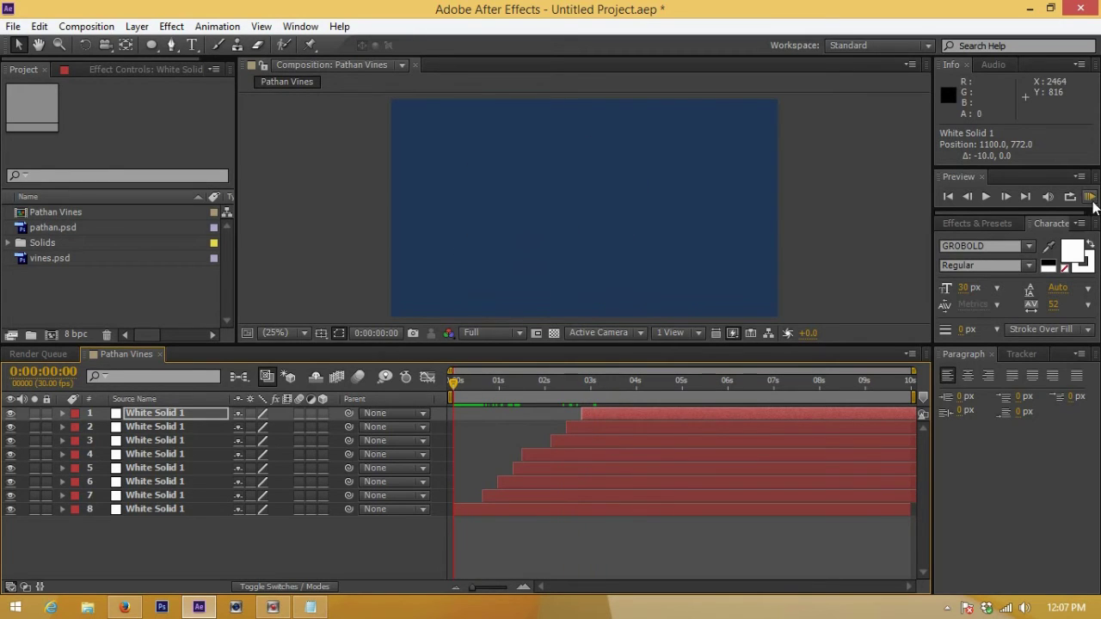
Preview the cloud build-up, then nudge the right-side circle left at 0:00:02:12
click(1089, 197)
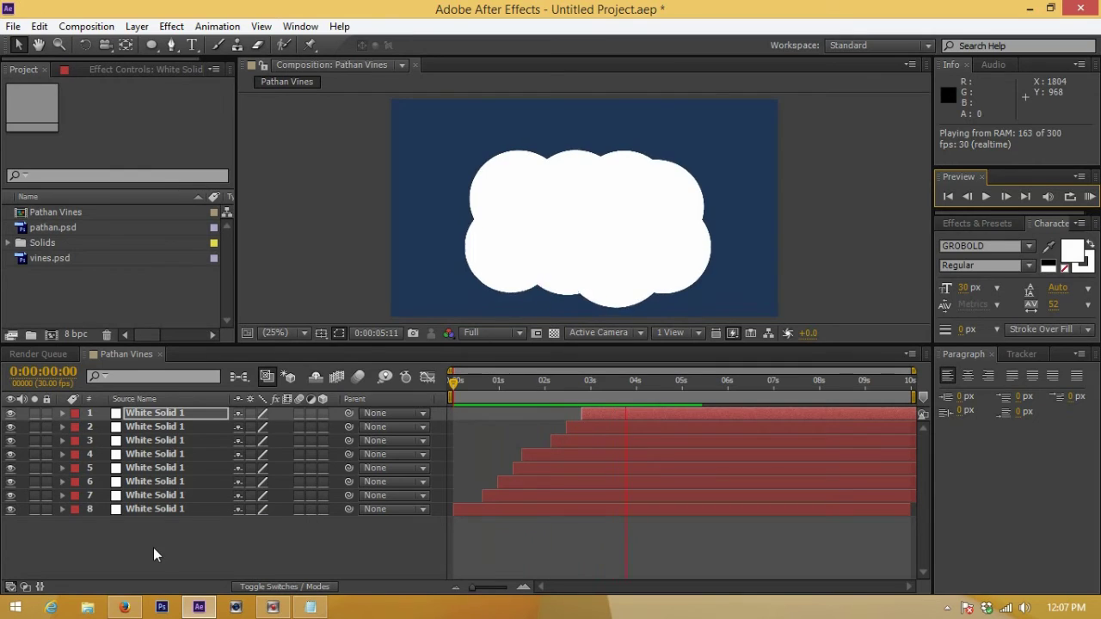
key(space)
drag(586, 387, 563, 385)
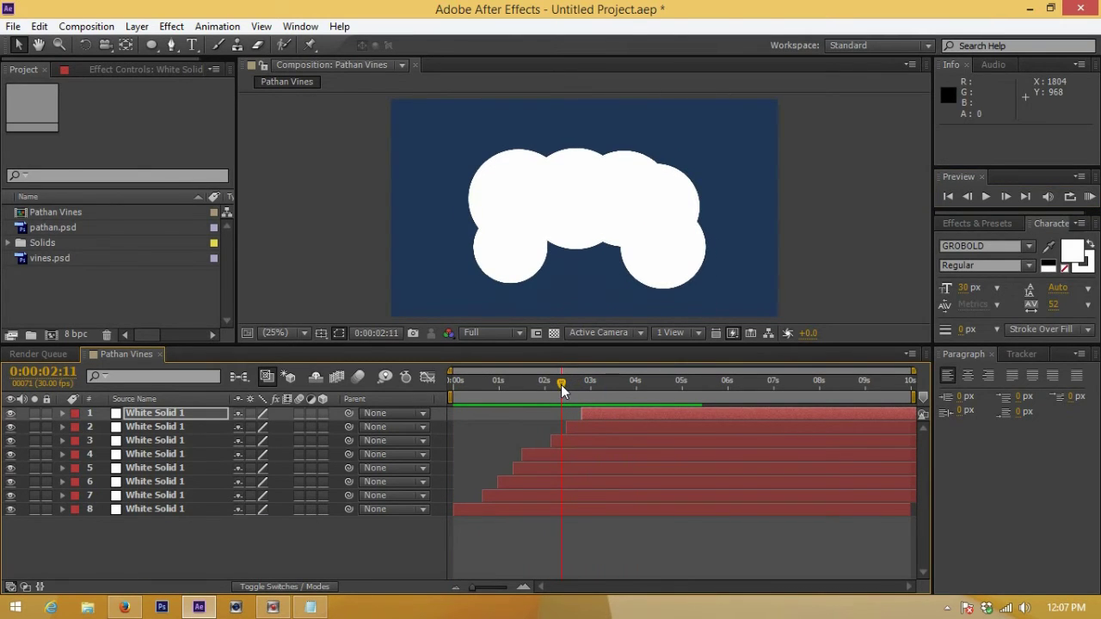
click(695, 272)
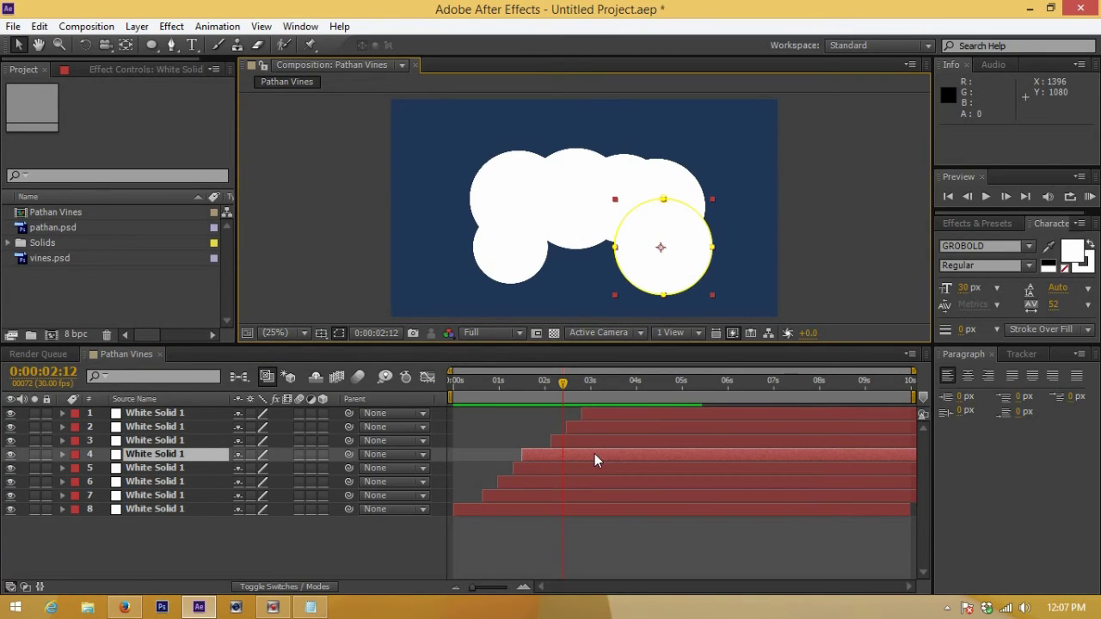
key(shift+Left)
key(shift+Left)
key(shift+Left)
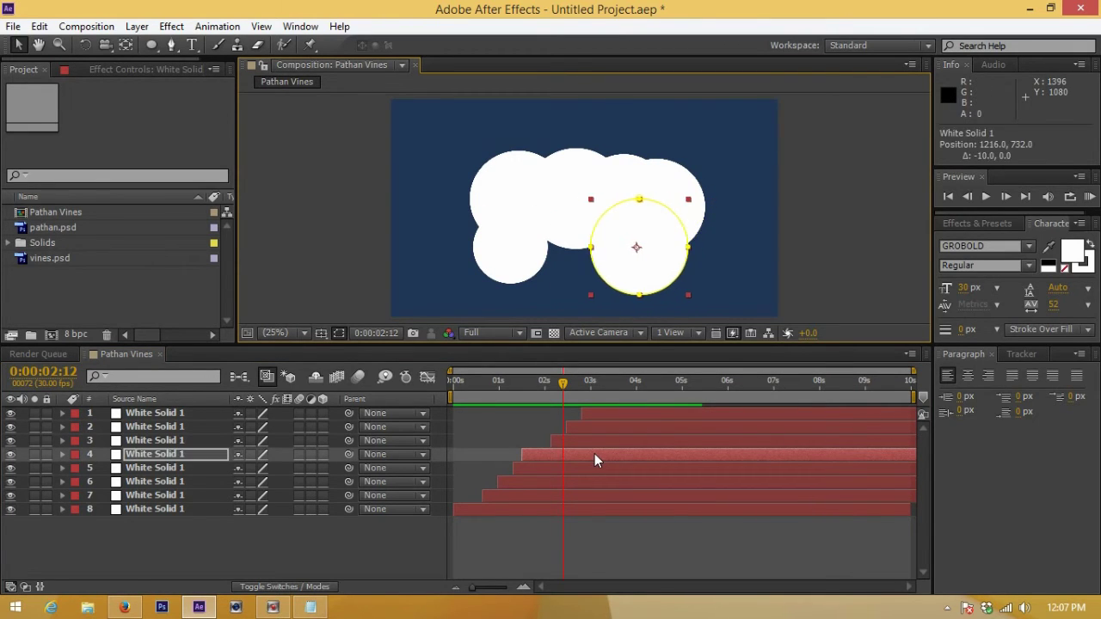
key(shift+Left)
key(shift+Left)
key(shift+Left)
key(shift+Left)
key(shift+Left)
key(shift+Left)
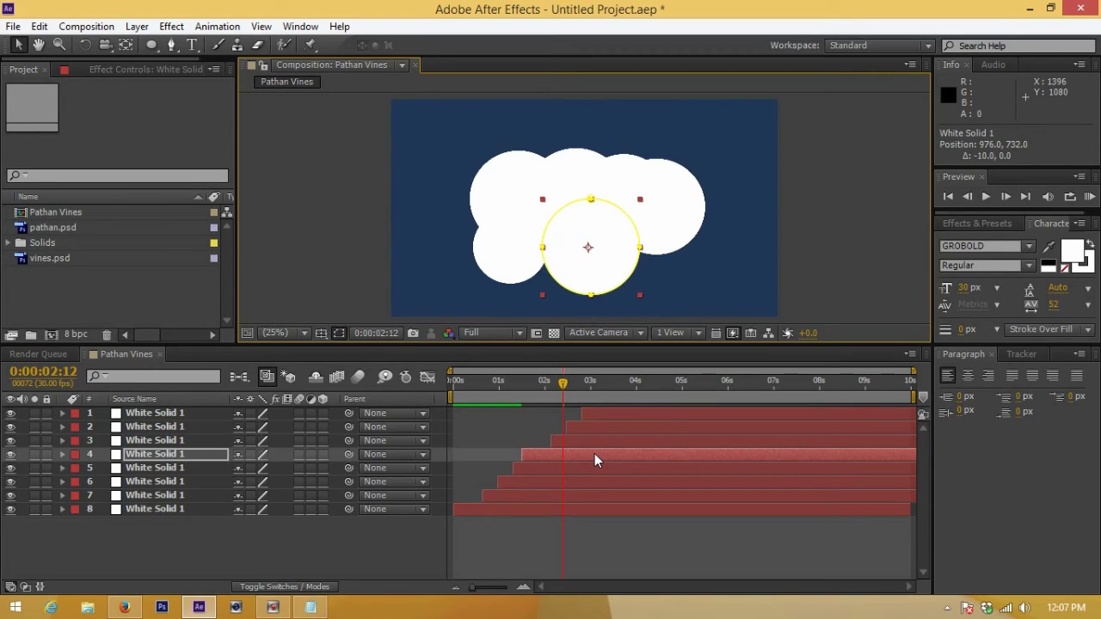
Shift the second circle to the right at the frame where it appears
click(602, 442)
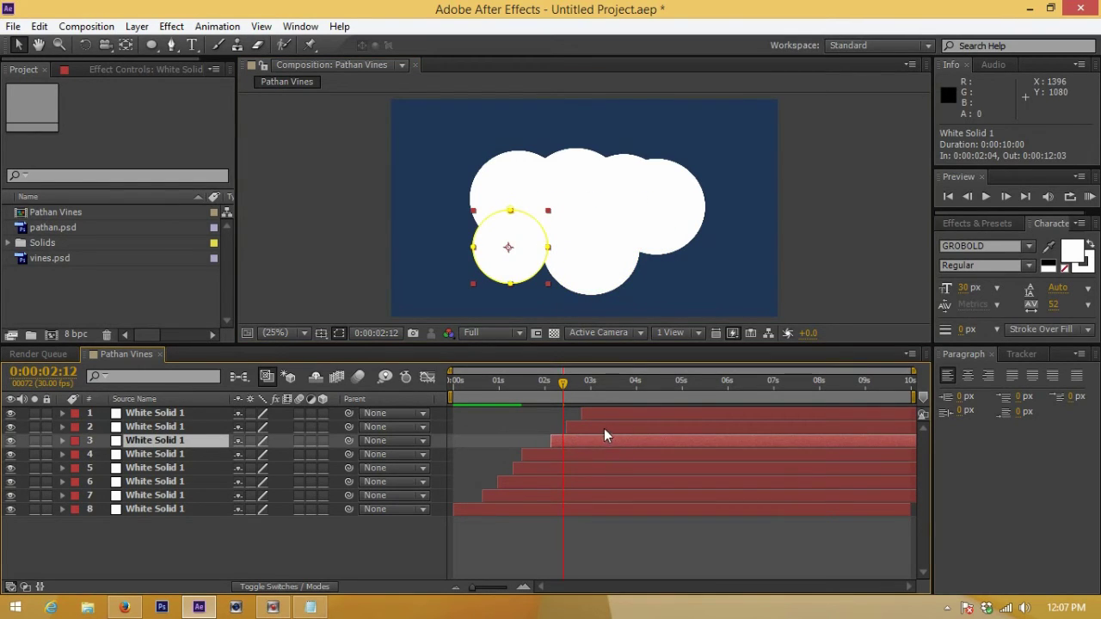
click(603, 427)
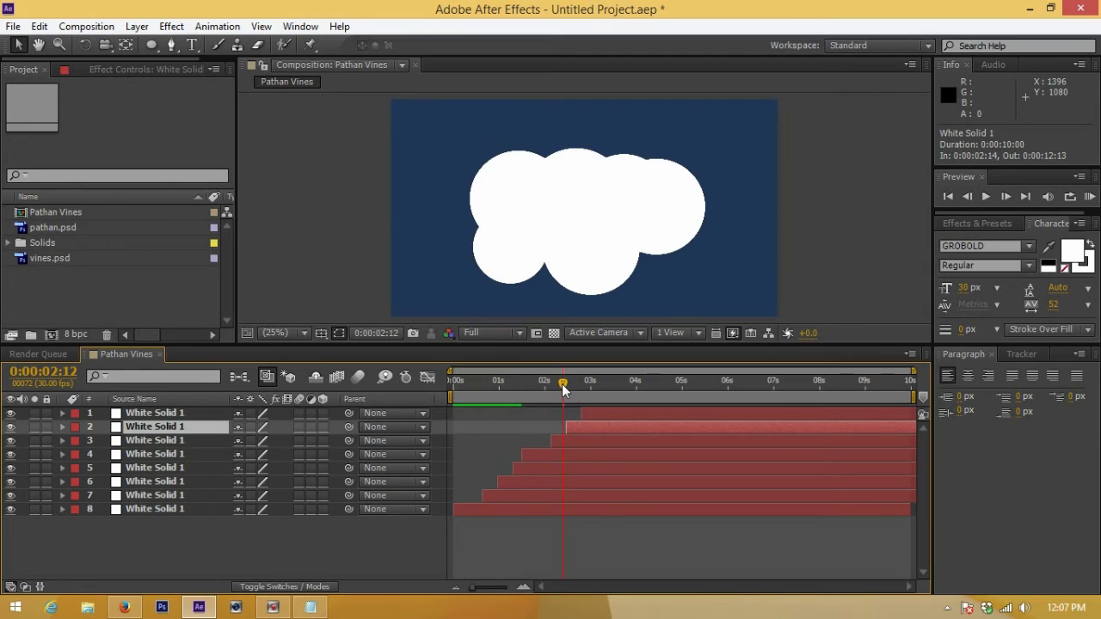
drag(562, 383, 570, 385)
key(shift+Right)
key(shift+Right)
key(shift+Right)
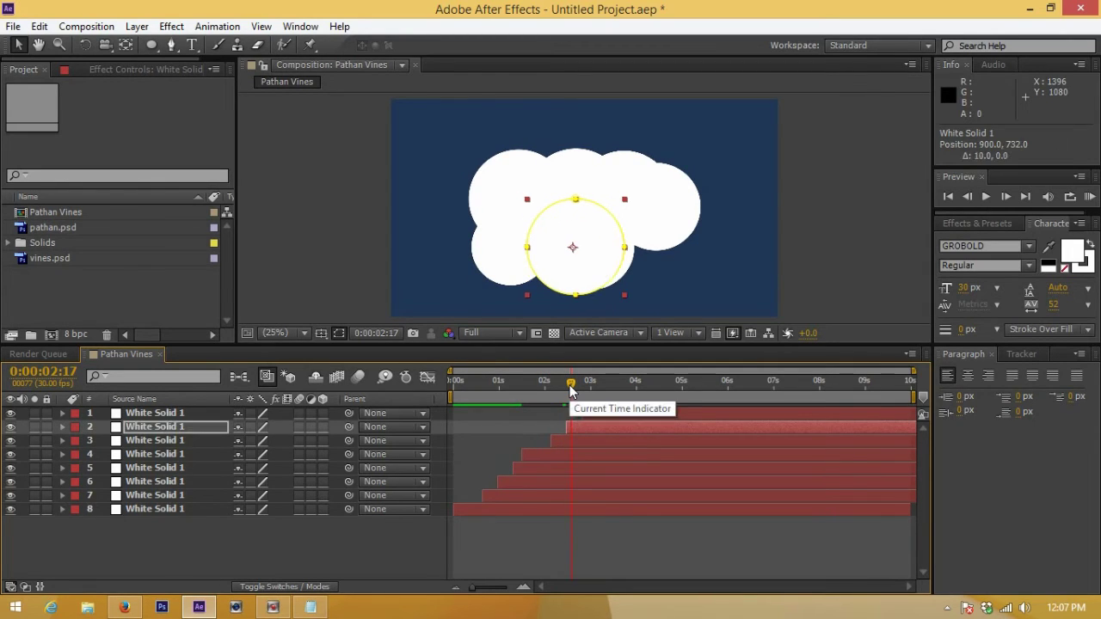
key(shift+Right)
key(shift+Right)
key(shift+Right)
key(shift+Right)
key(shift+Right)
key(shift+Right)
key(shift+Right)
key(shift+Right)
key(shift+Right)
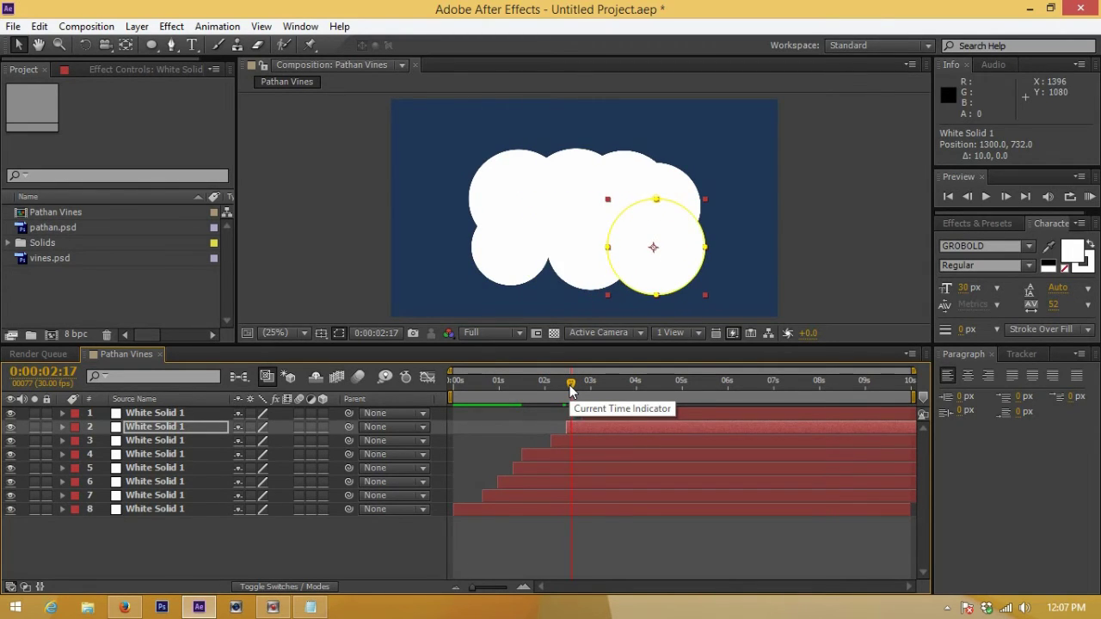
Shift the first circle slightly right at its appearance frame and preview the cloud again
click(603, 414)
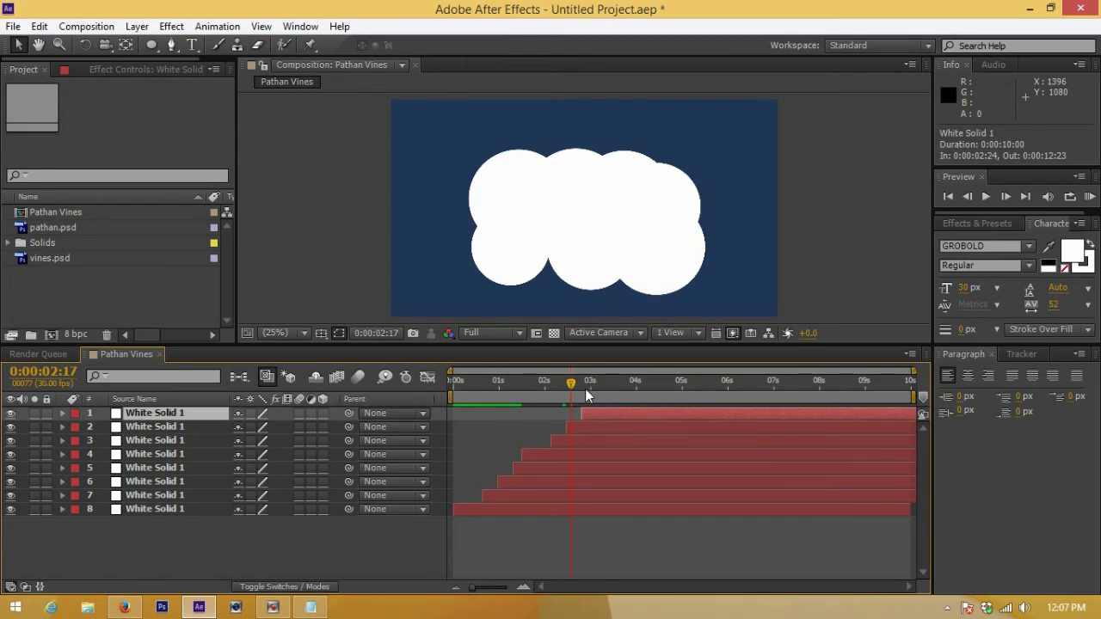
drag(572, 383, 585, 384)
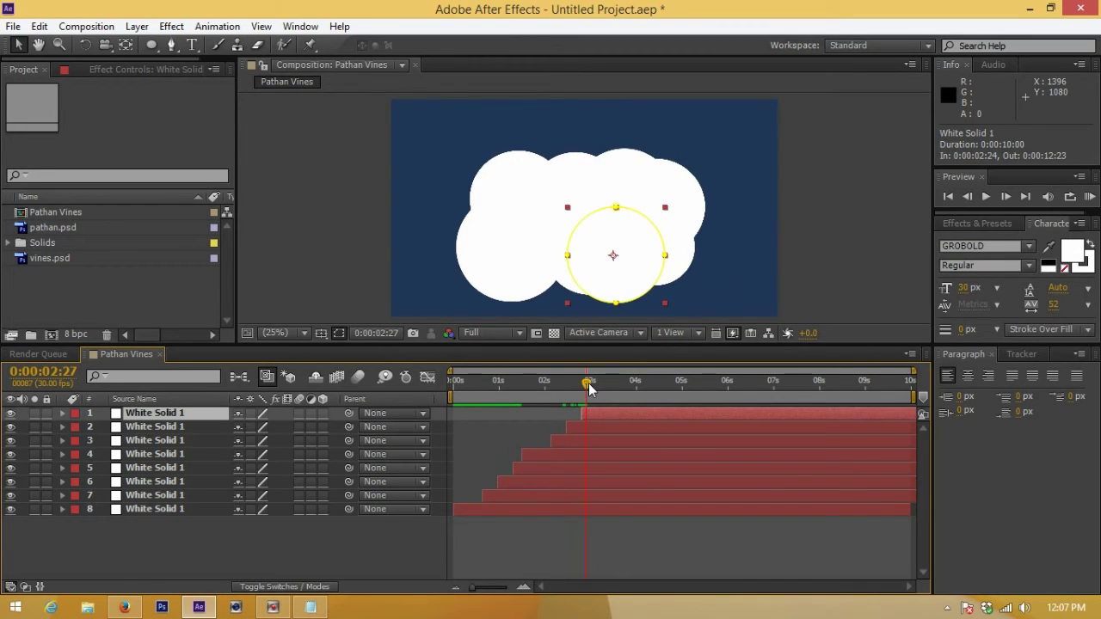
key(shift+Left)
key(shift+Left)
key(shift+Left)
key(shift+Left)
key(shift+Left)
key(shift+Left)
key(shift+Left)
key(shift+Left)
key(shift+Left)
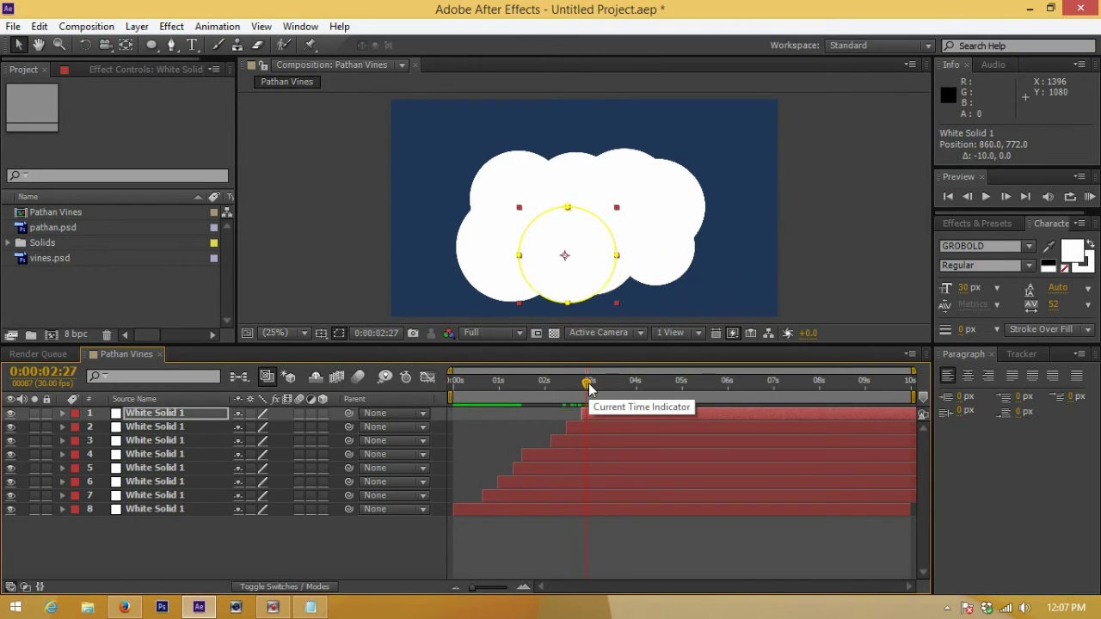
key(shift+Right)
key(shift+Right)
key(shift+Right)
key(shift+Right)
key(shift+Right)
key(shift+Right)
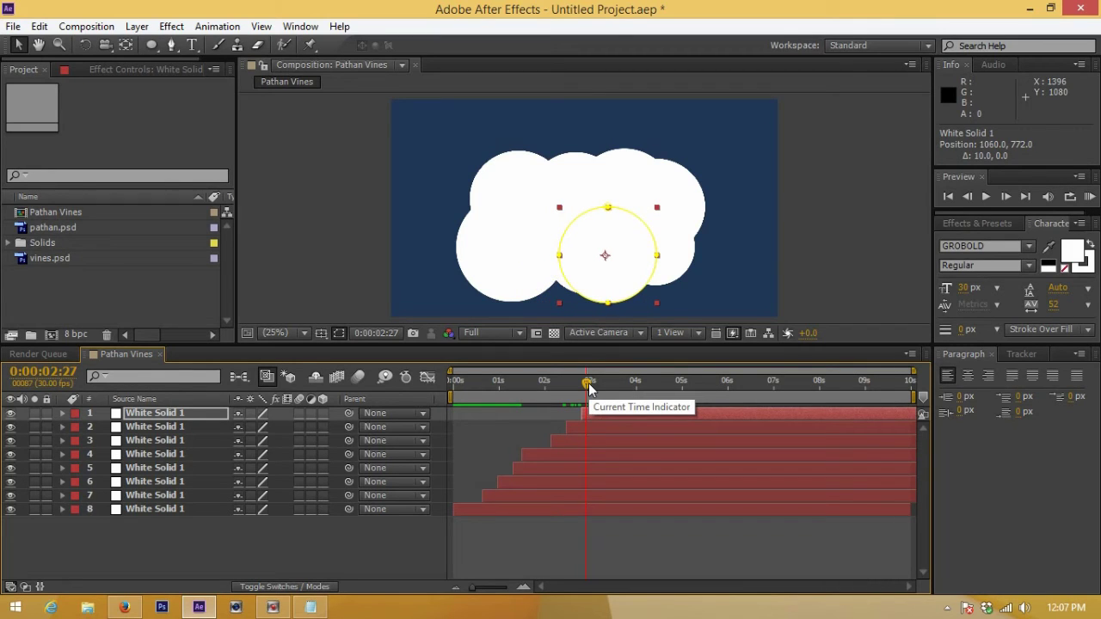
key(shift+Right)
key(shift+Right)
key(shift+Right)
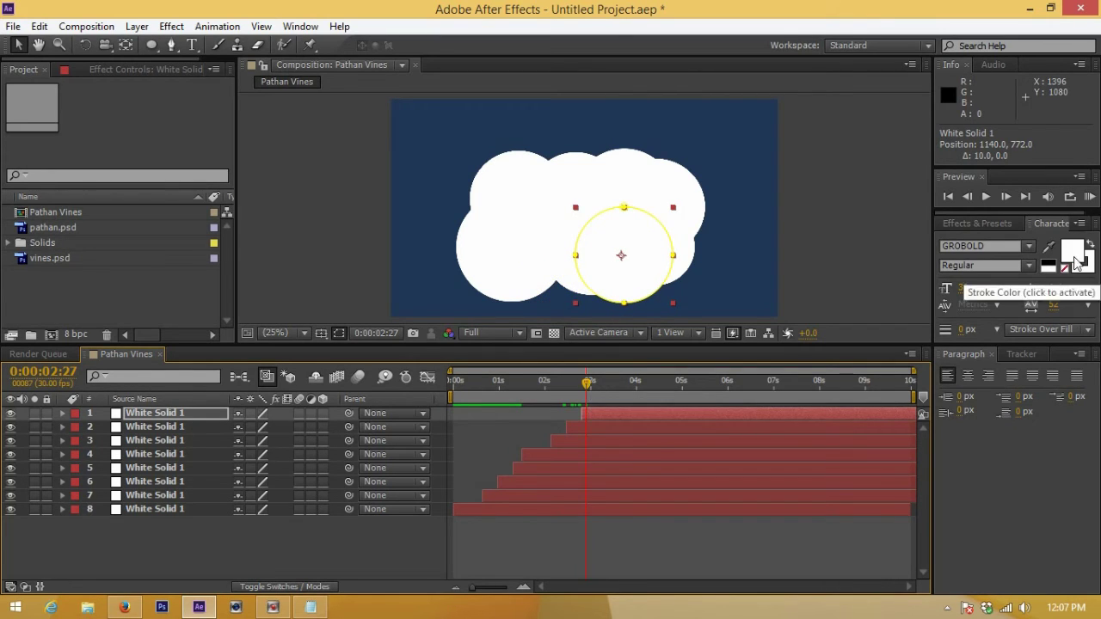
click(1090, 197)
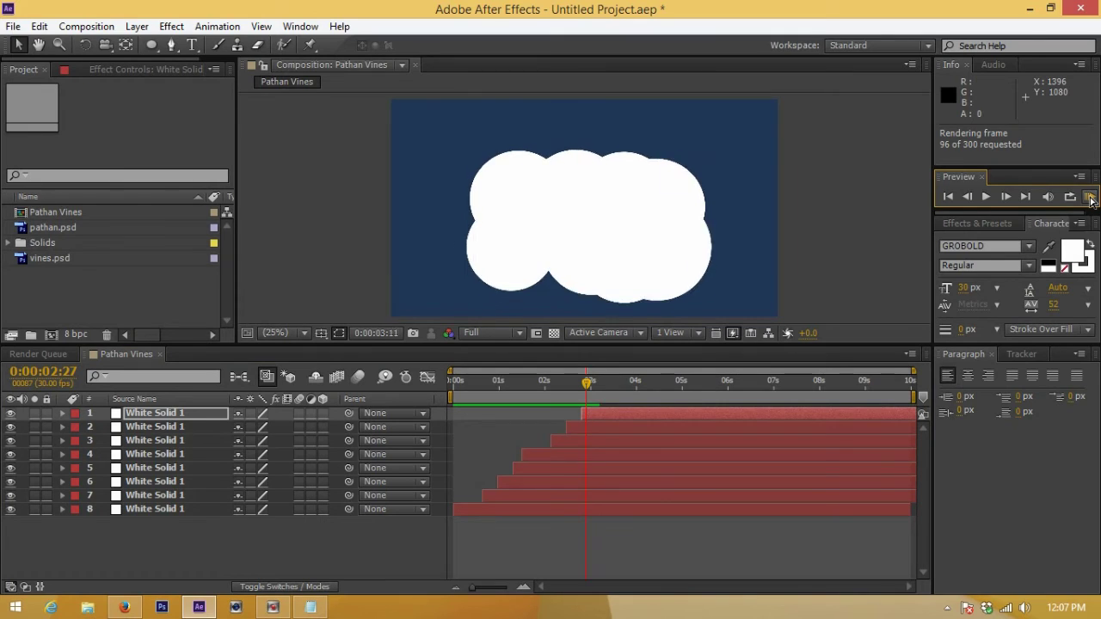
Stop the preview and nudge the first circle left and up to 820, 692
click(626, 421)
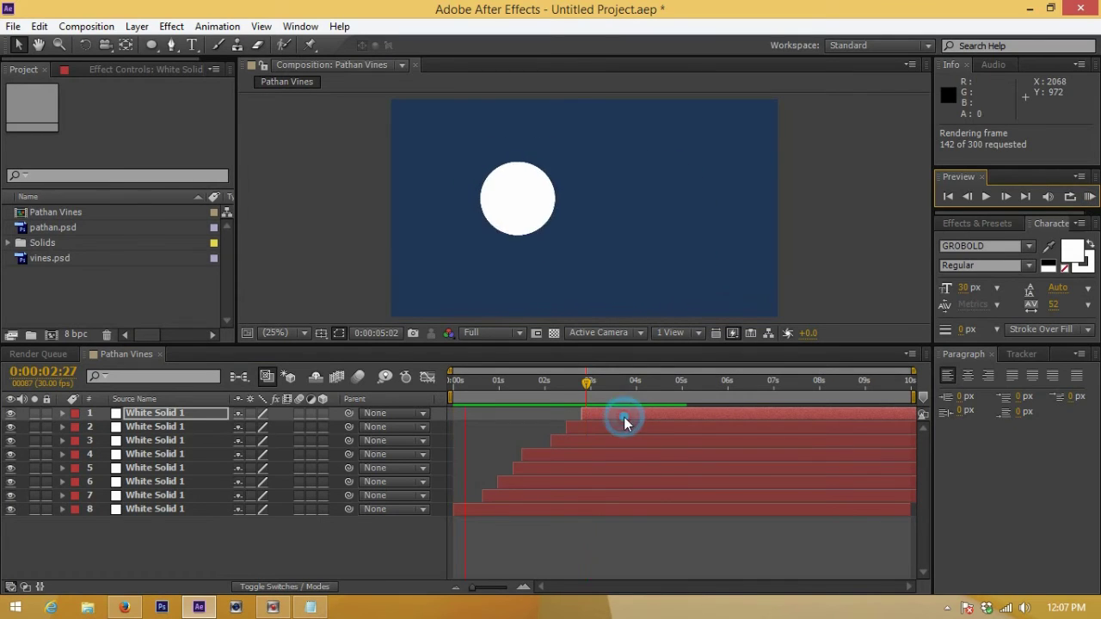
click(615, 382)
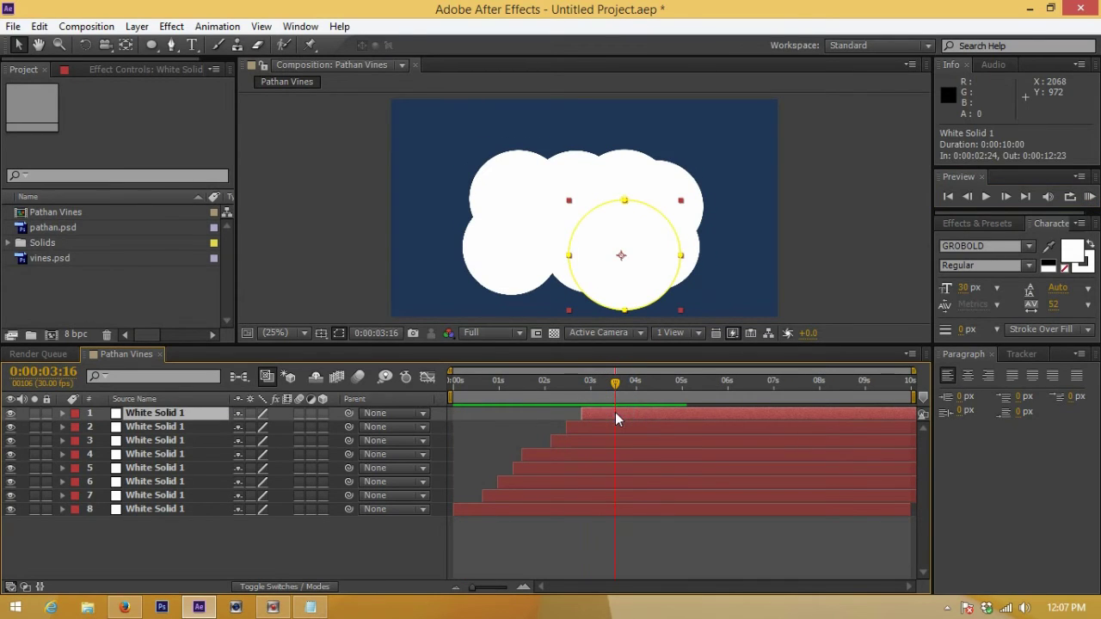
key(shift+Left)
key(shift+Left)
key(shift+Left)
key(shift+Left)
key(shift+Left)
key(shift+Left)
key(shift+Up)
key(shift+Up)
key(shift+Up)
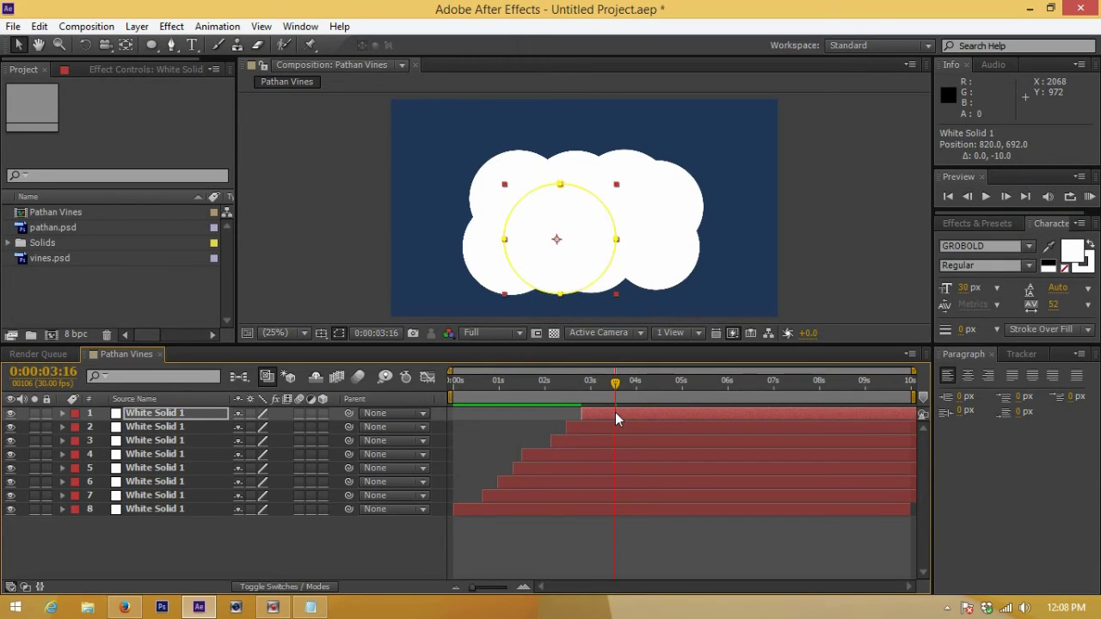
RAM-preview the finished eight-circle cloud animation and select the first circle layer
click(565, 537)
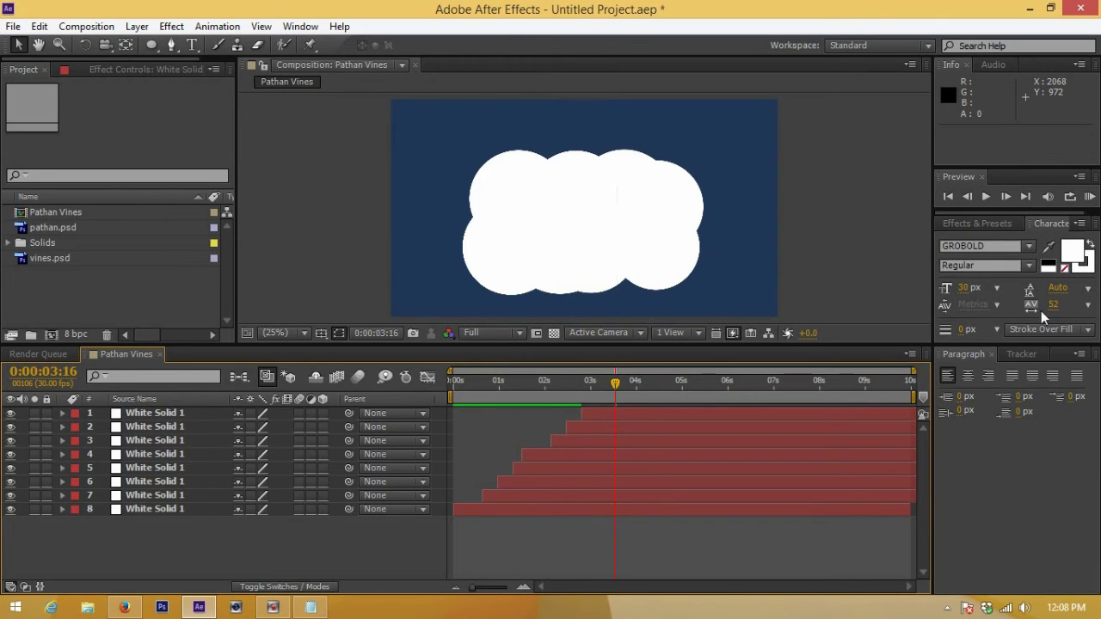
click(1089, 197)
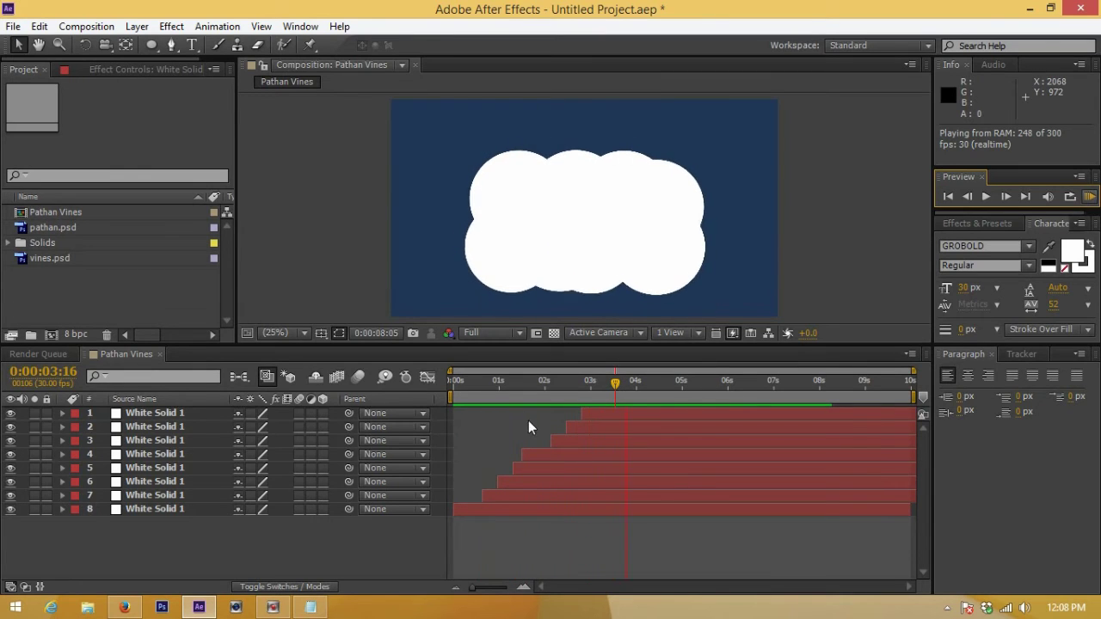
click(543, 497)
Make layers 1–7, then layers 1–6, start earlier to stagger the circles
shift+click(611, 413)
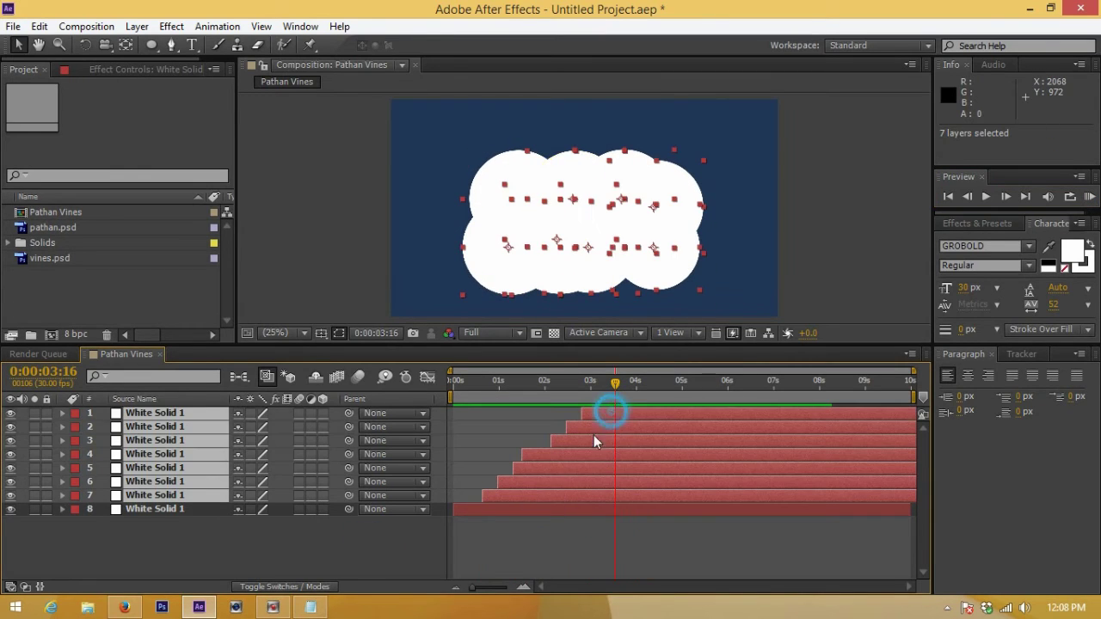
drag(520, 496, 516, 484)
click(474, 542)
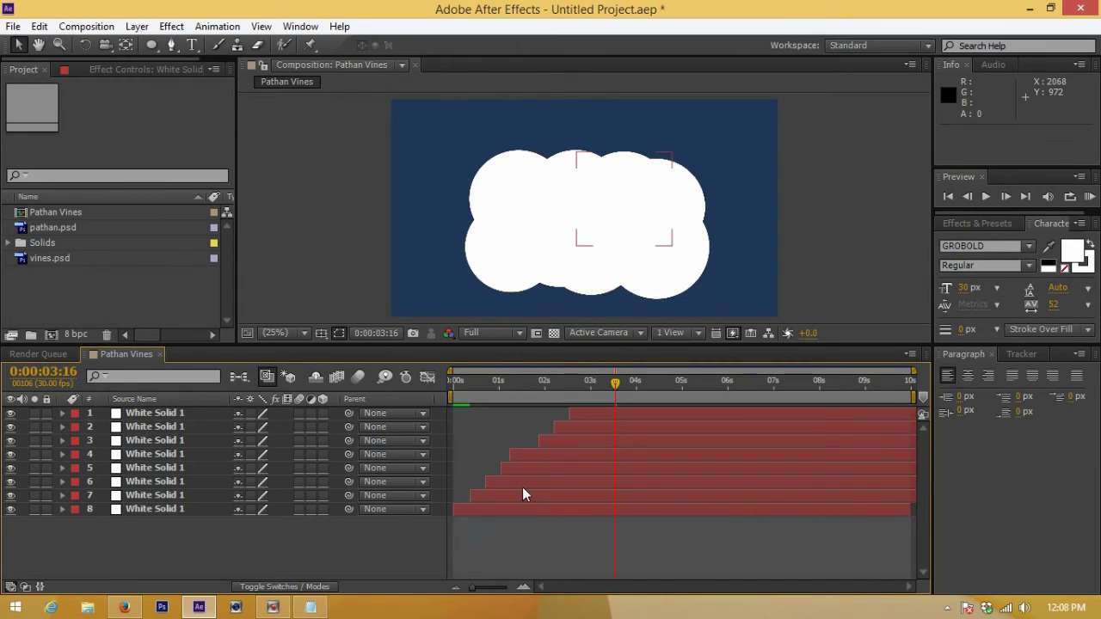
click(523, 481)
shift+click(588, 413)
mouse_move(510, 482)
mouse_down()
mouse_move(501, 494)
mouse_move(510, 462)
mouse_up()
click(500, 534)
click(529, 468)
shift+click(585, 416)
Move layers 1–4, then the second and third circles, to start slightly earlier
click(531, 528)
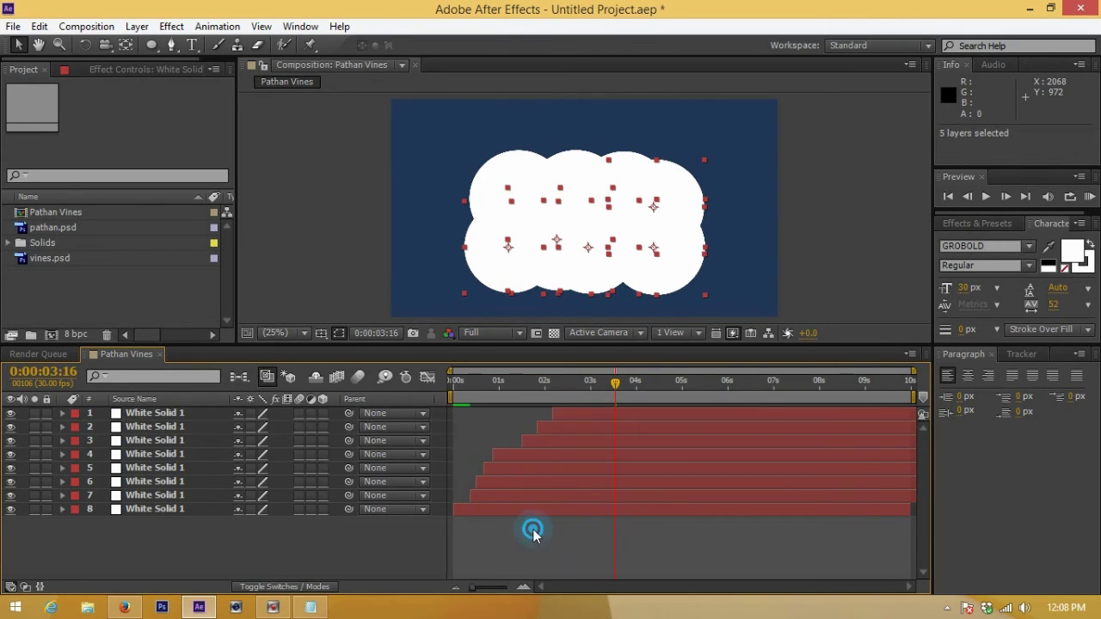
click(542, 454)
shift+click(577, 418)
drag(531, 451, 520, 454)
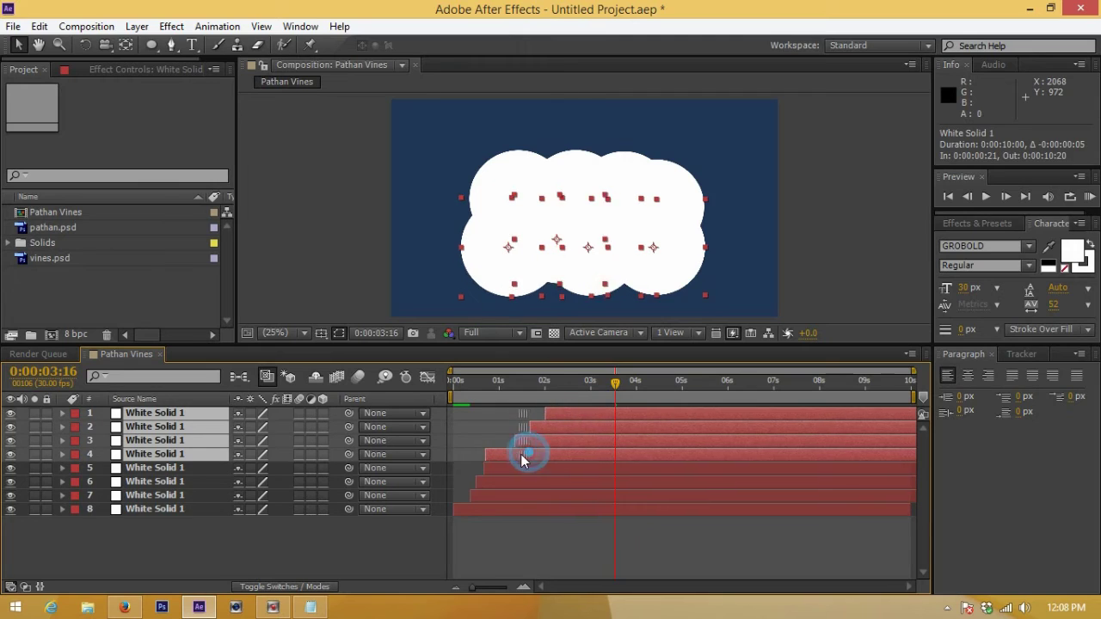
click(492, 570)
click(545, 442)
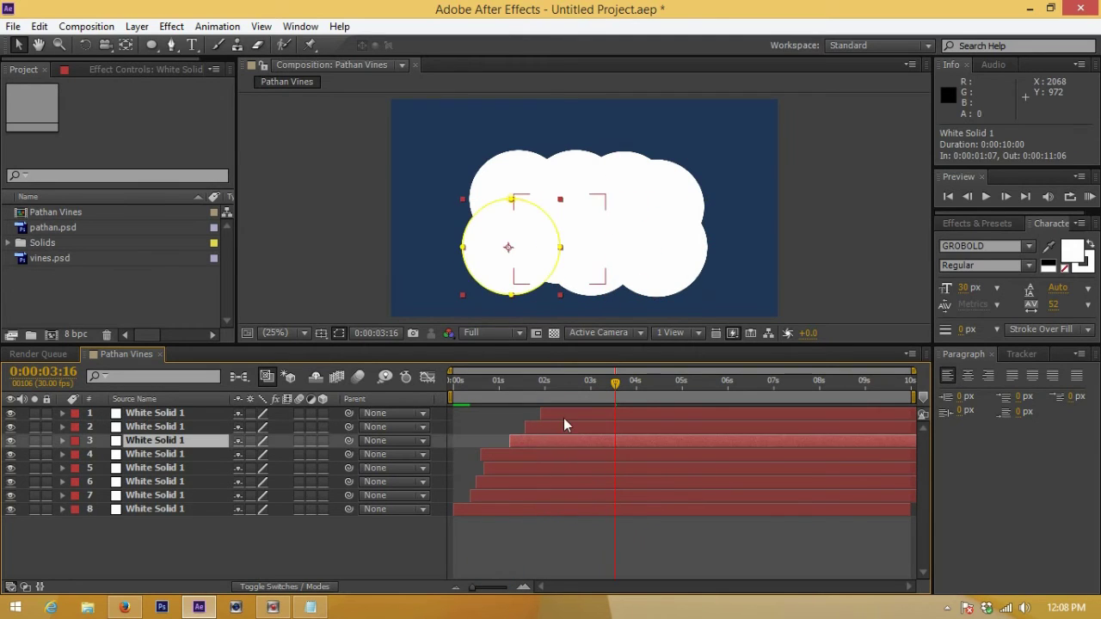
drag(556, 429, 545, 428)
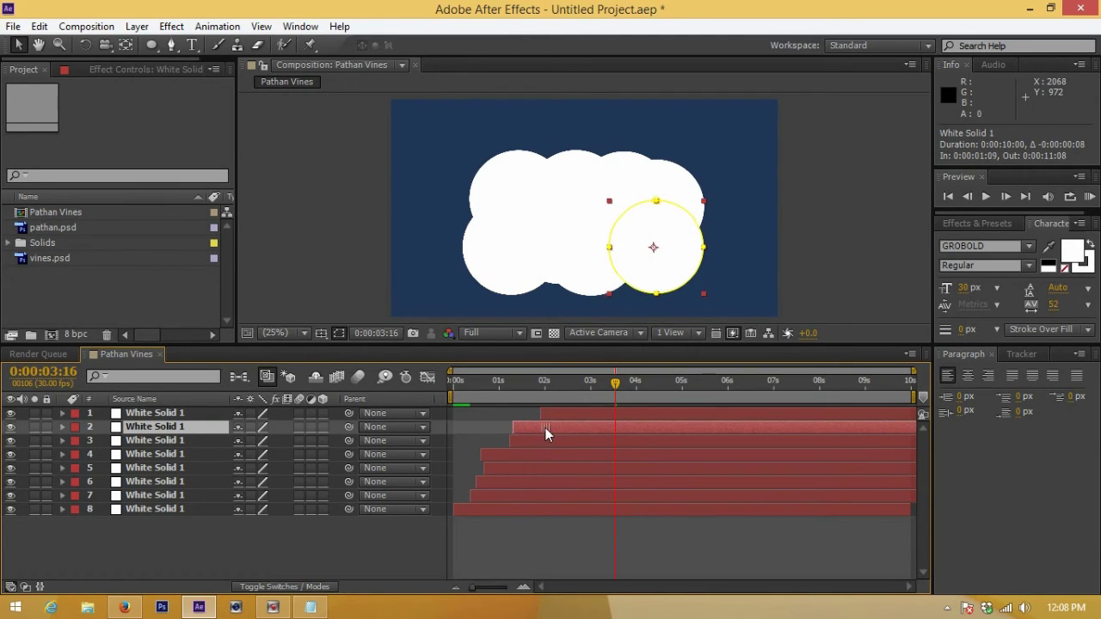
double_click(523, 443)
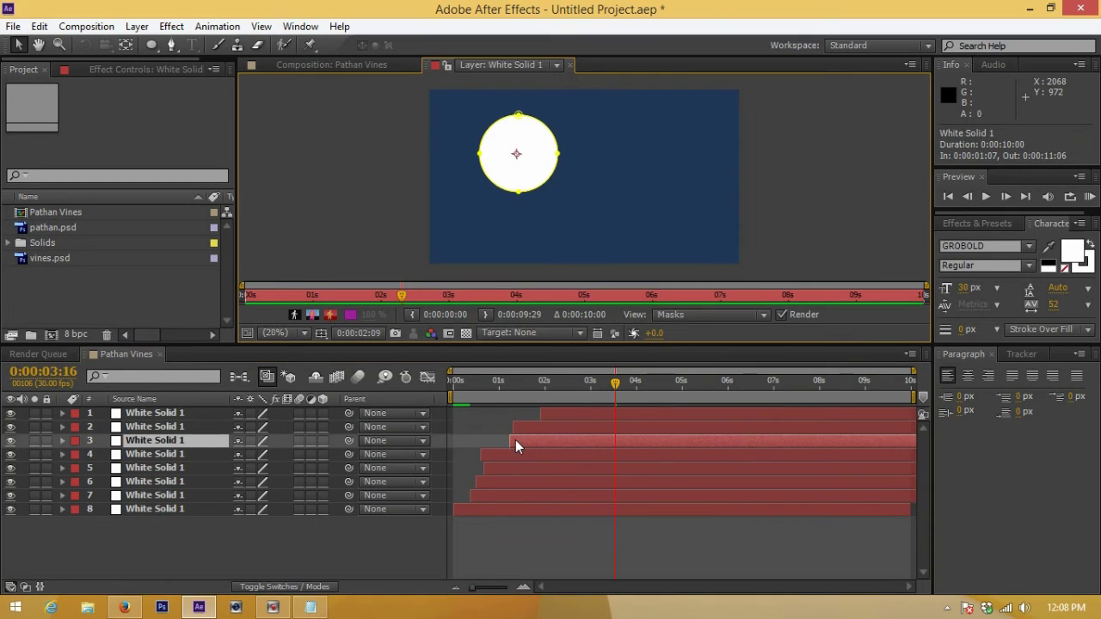
click(571, 64)
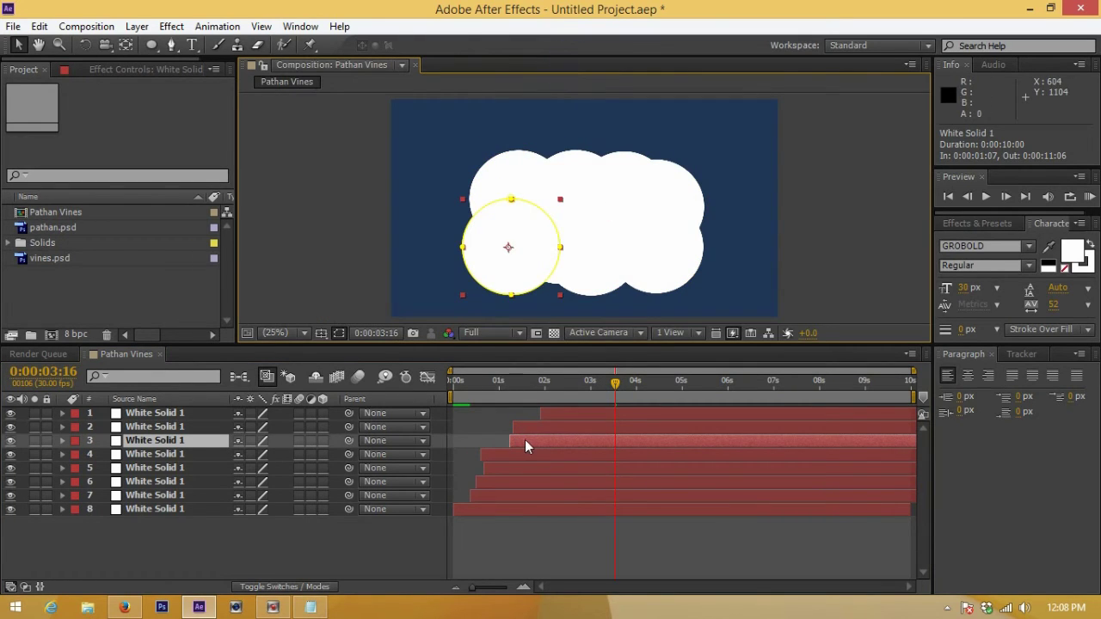
mouse_move(527, 439)
mouse_down()
mouse_move(517, 439)
mouse_move(548, 414)
mouse_up()
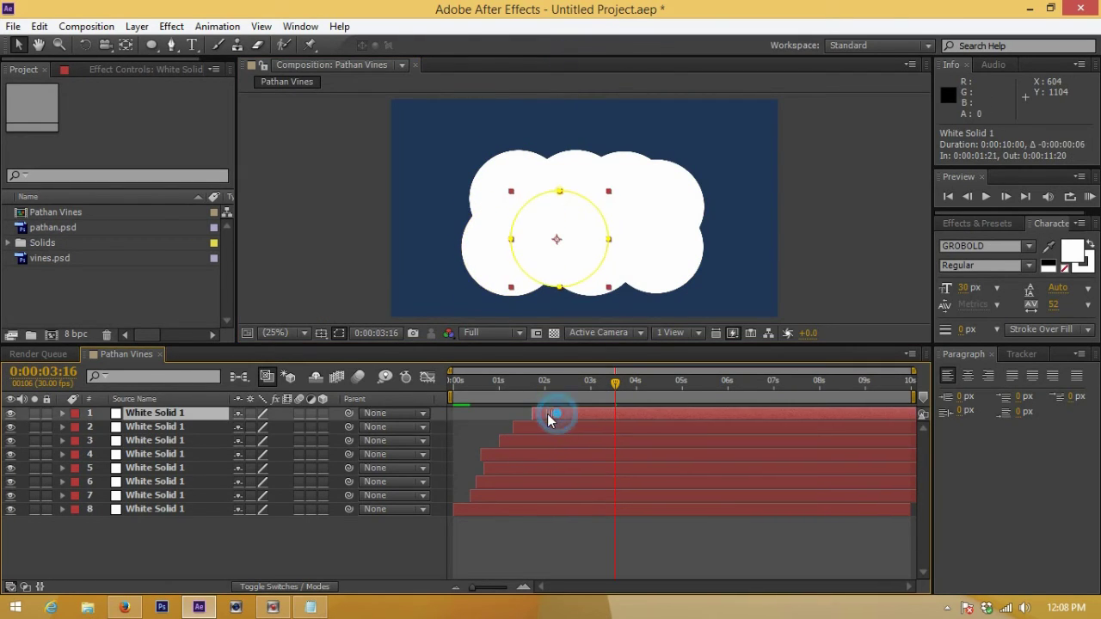
RAM-preview the staggered cloud build-up and select all eight circle layers
click(1089, 197)
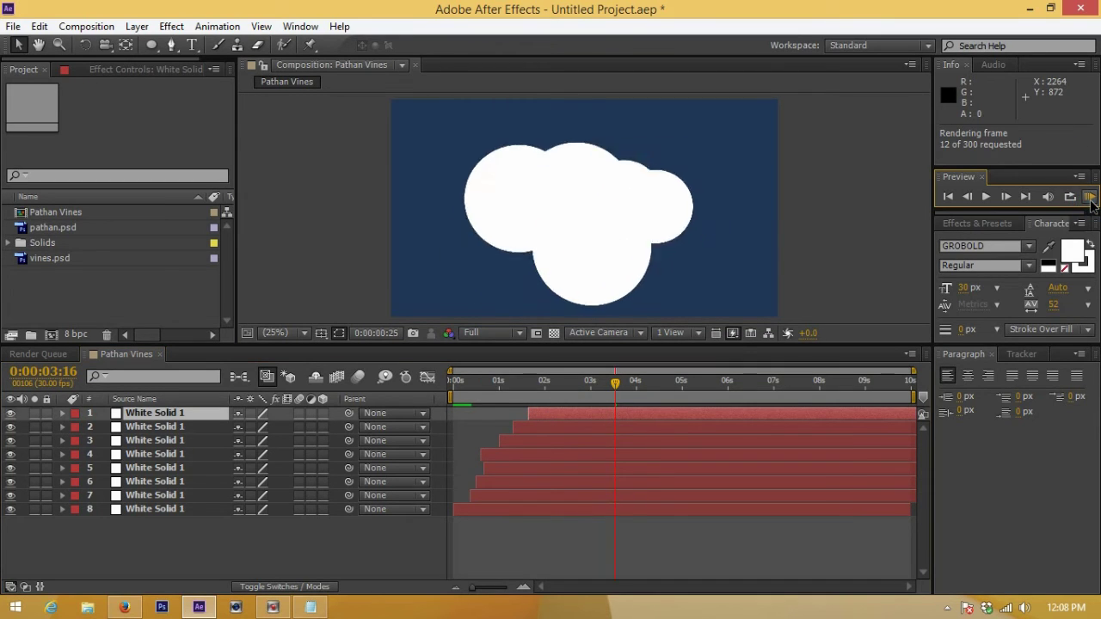
click(333, 549)
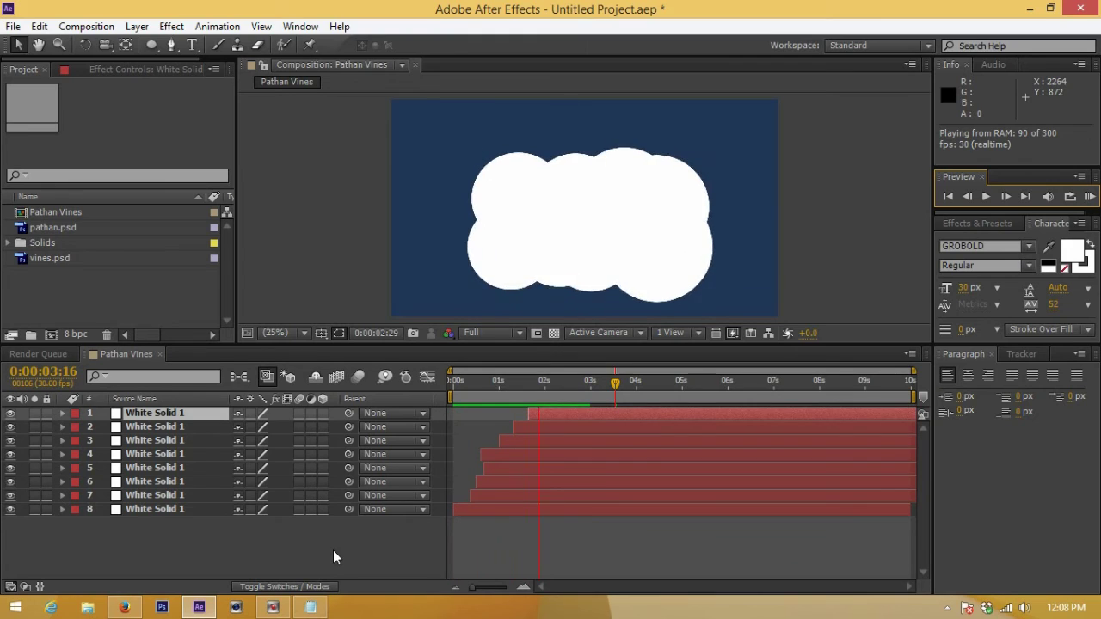
click(315, 545)
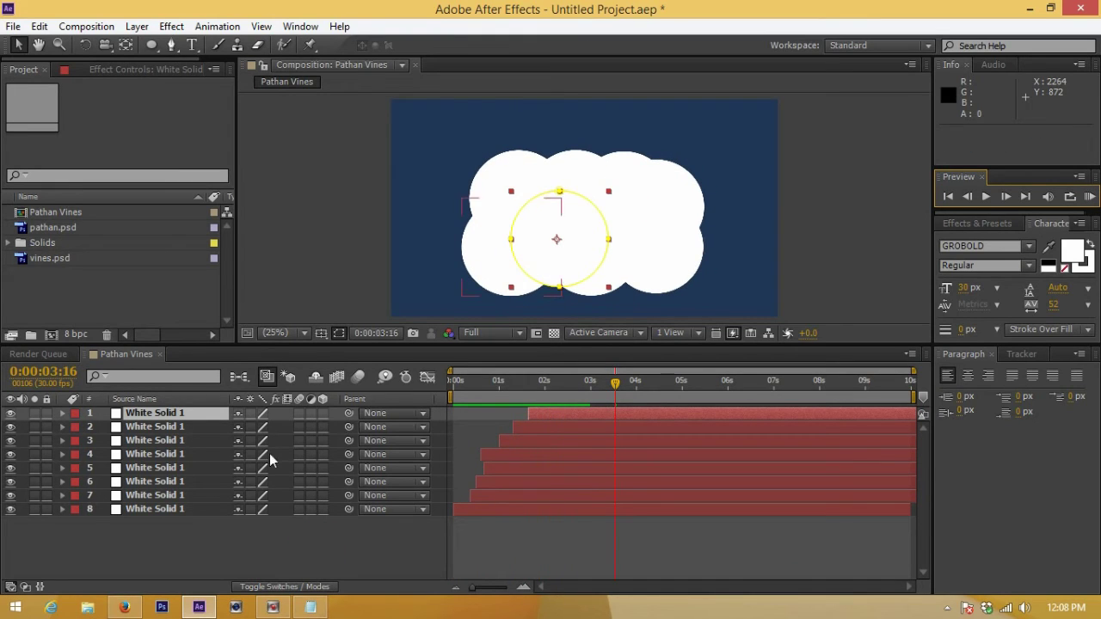
drag(127, 545, 195, 409)
Pre-compose the eight circles into Pre-comp 1, moving all attributes, and scrub to check
click(138, 27)
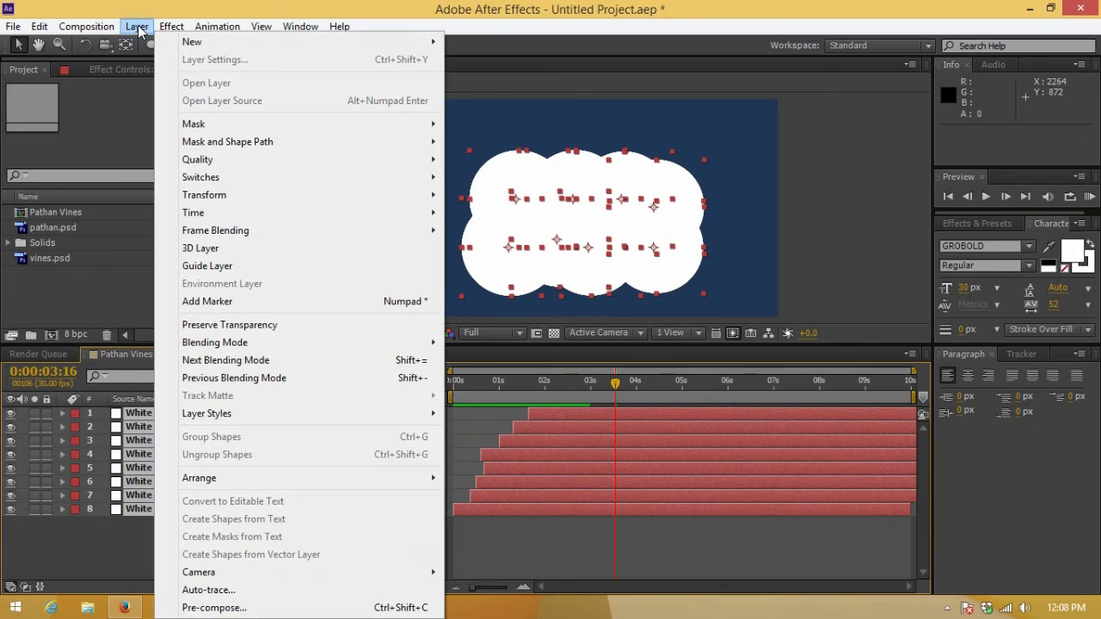
click(214, 608)
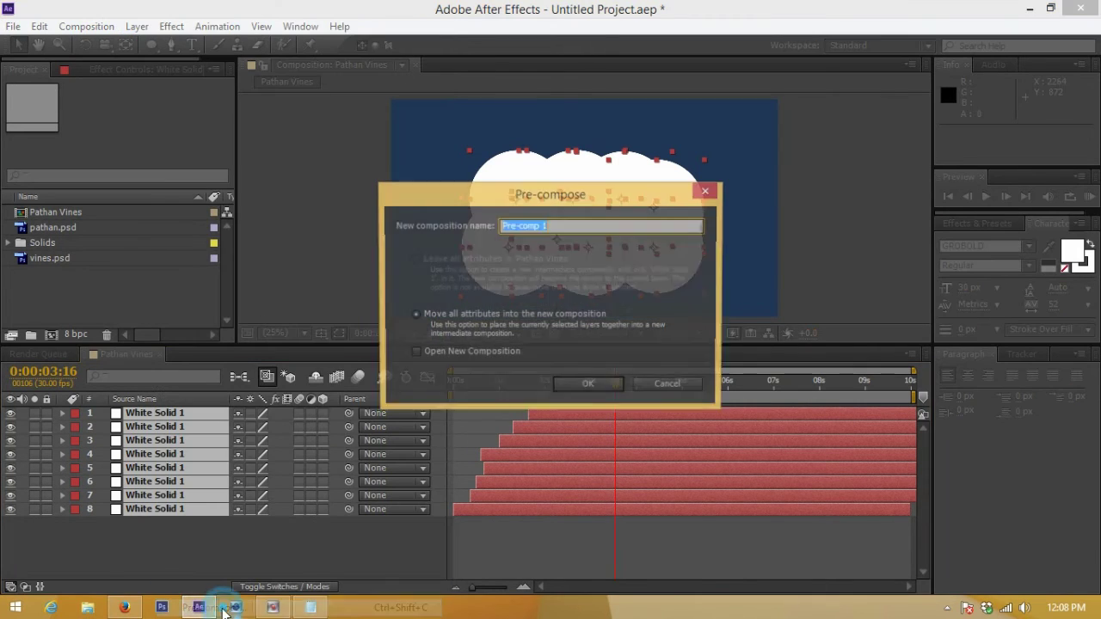
click(585, 385)
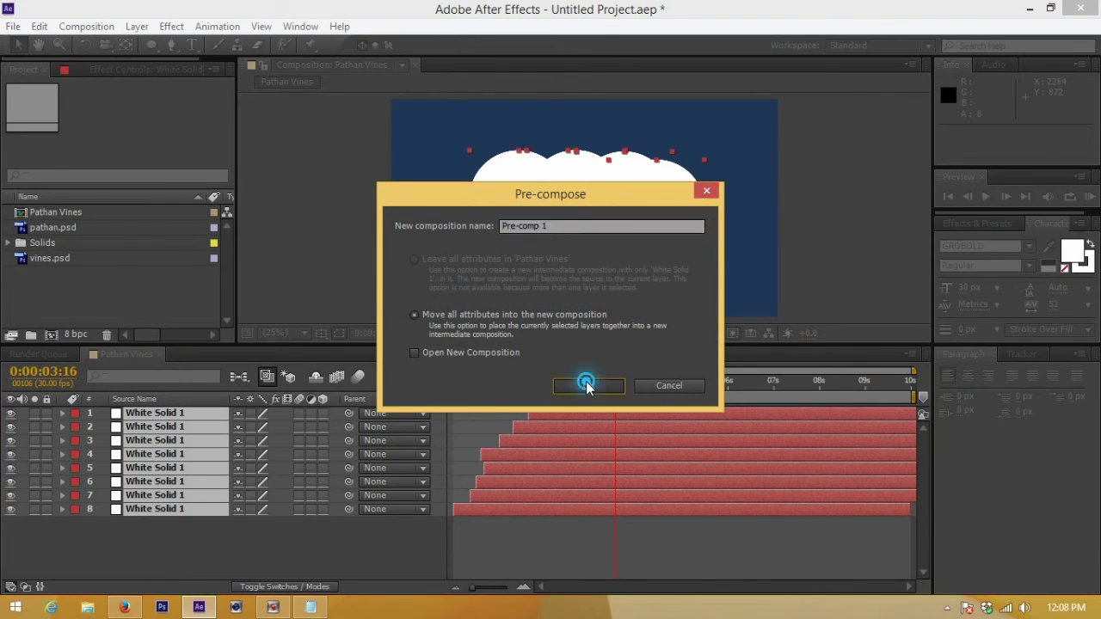
drag(520, 387, 419, 403)
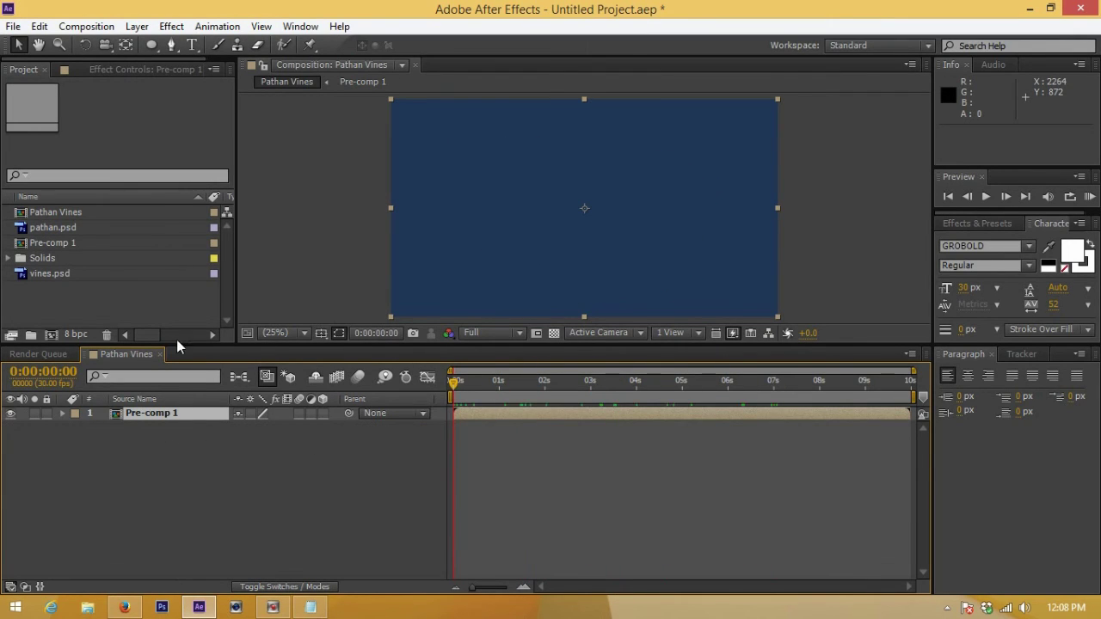
click(82, 307)
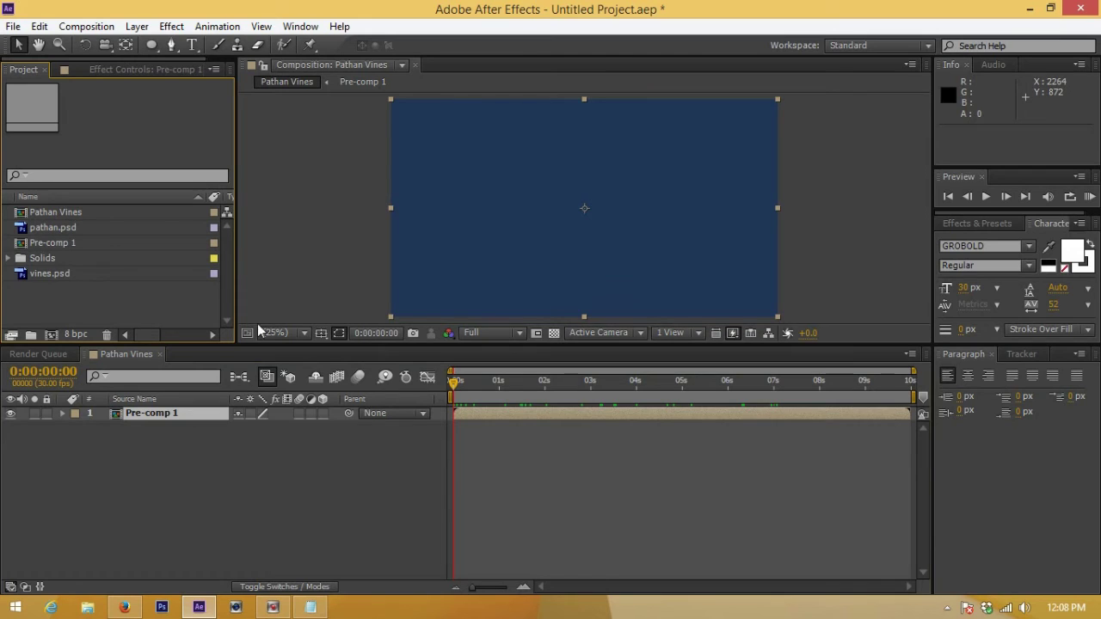
At 1:29, add pathan.psd and vines.psd as layers and drag both down onto the cloud
drag(454, 381, 544, 383)
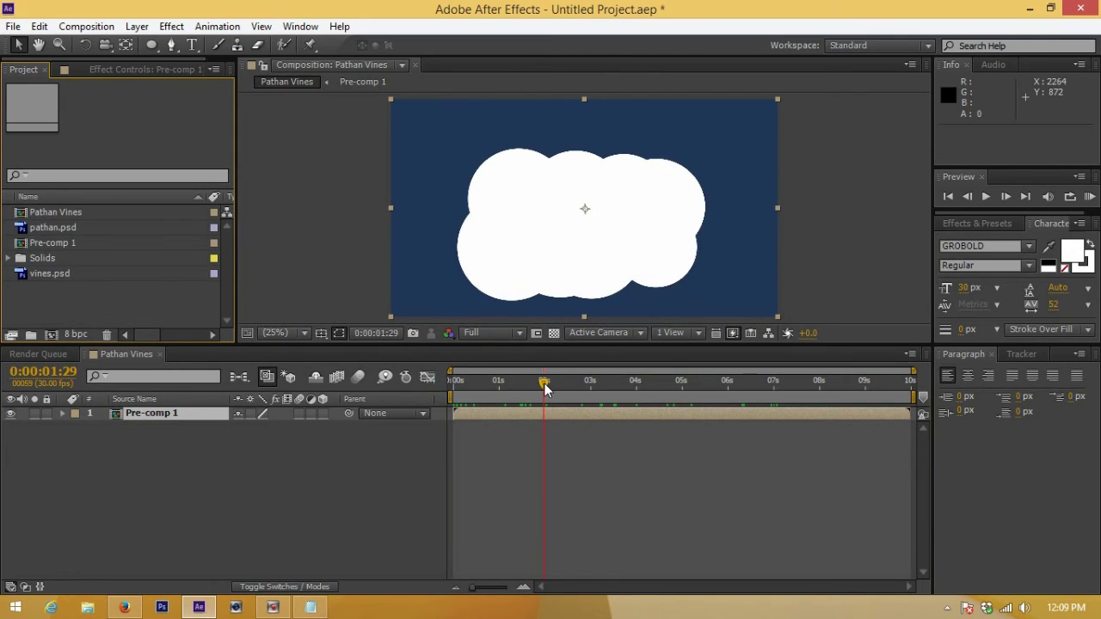
drag(58, 231, 71, 415)
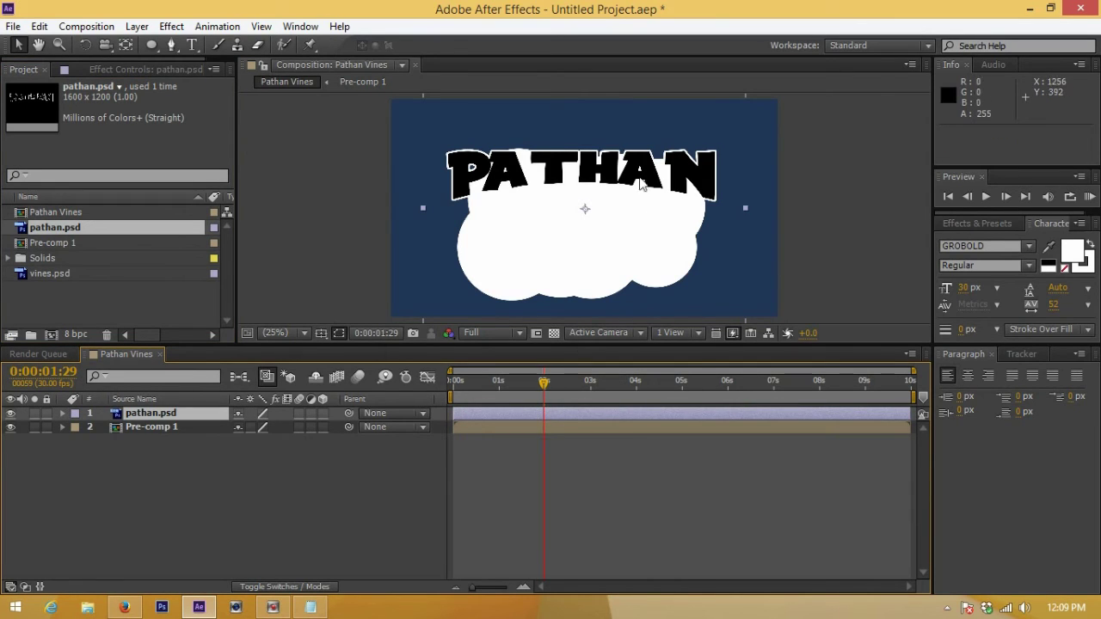
drag(636, 181, 631, 199)
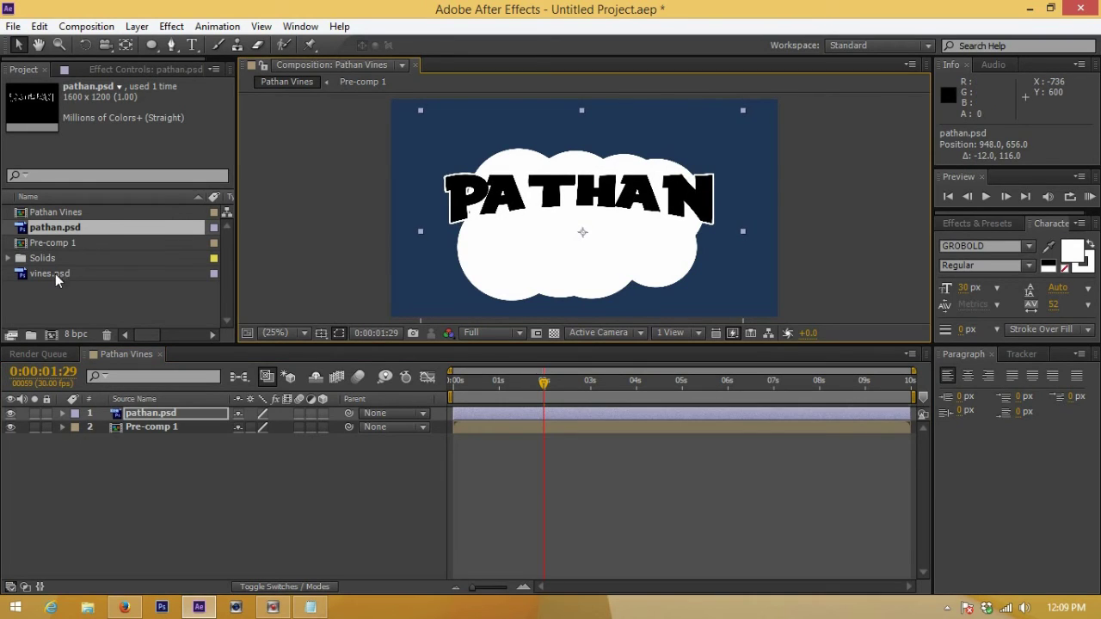
drag(56, 275, 49, 423)
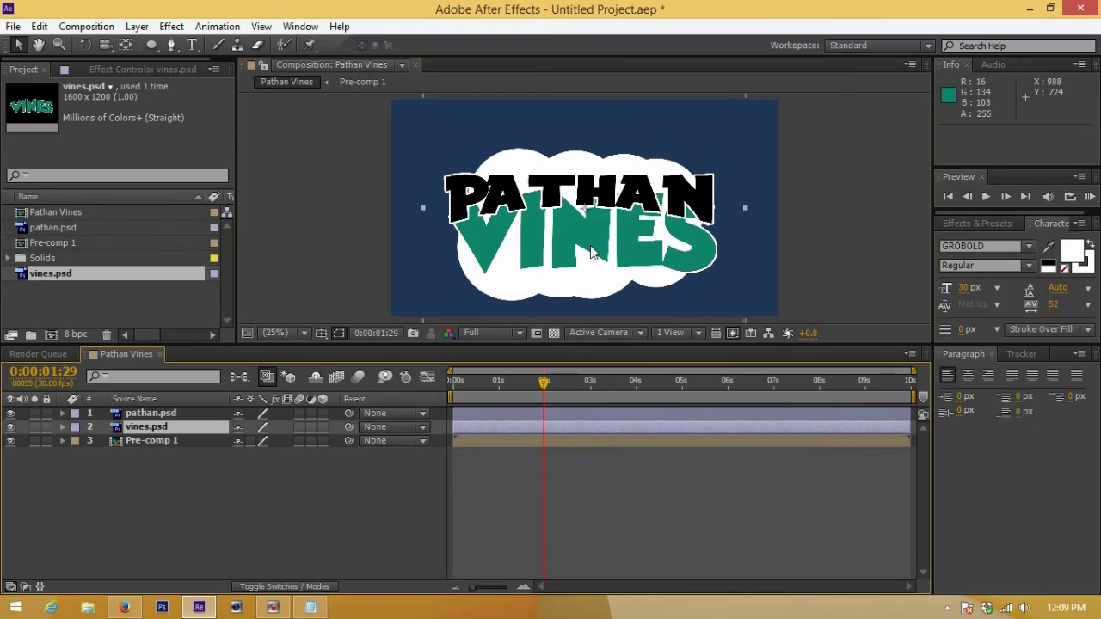
drag(609, 247, 602, 268)
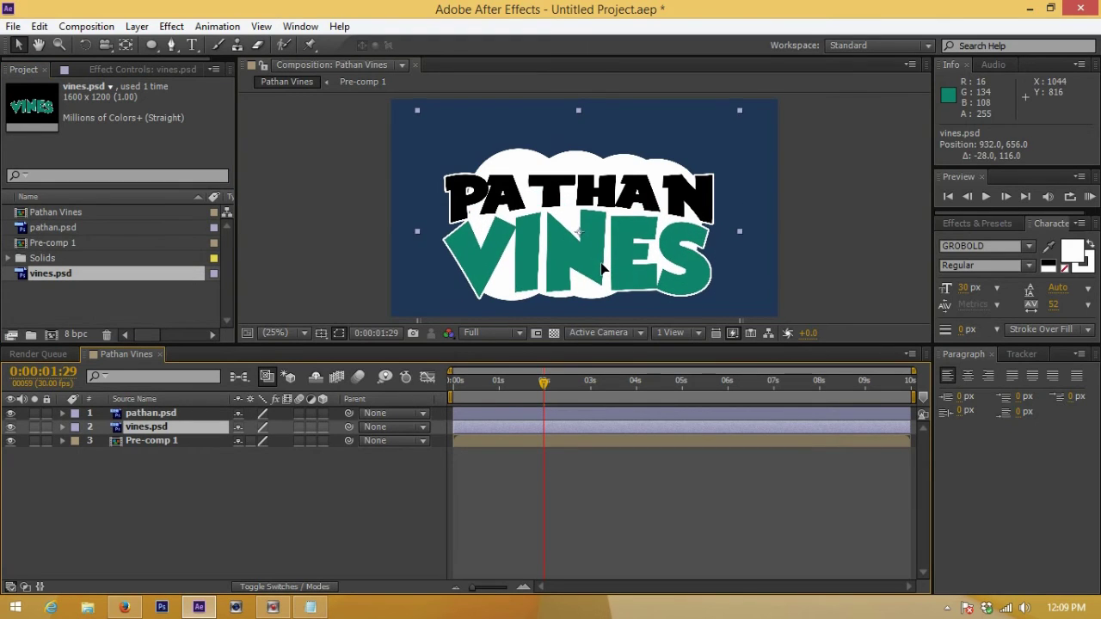
Fine-tune the PATHAN and VINES positions so the words sit together over the cloud
click(151, 413)
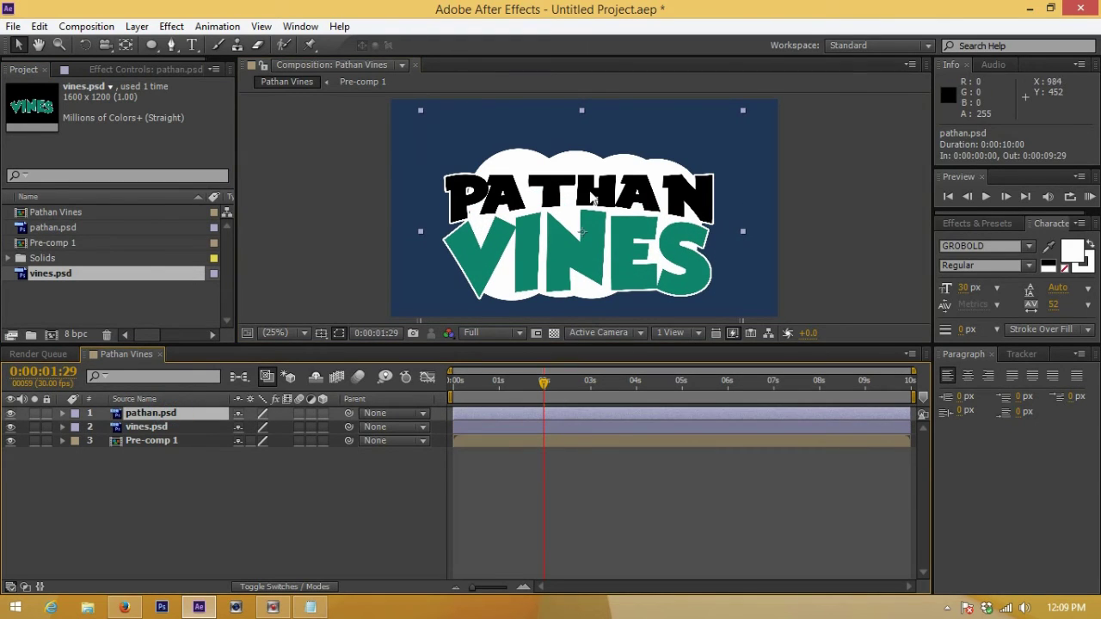
drag(592, 194, 592, 187)
click(553, 284)
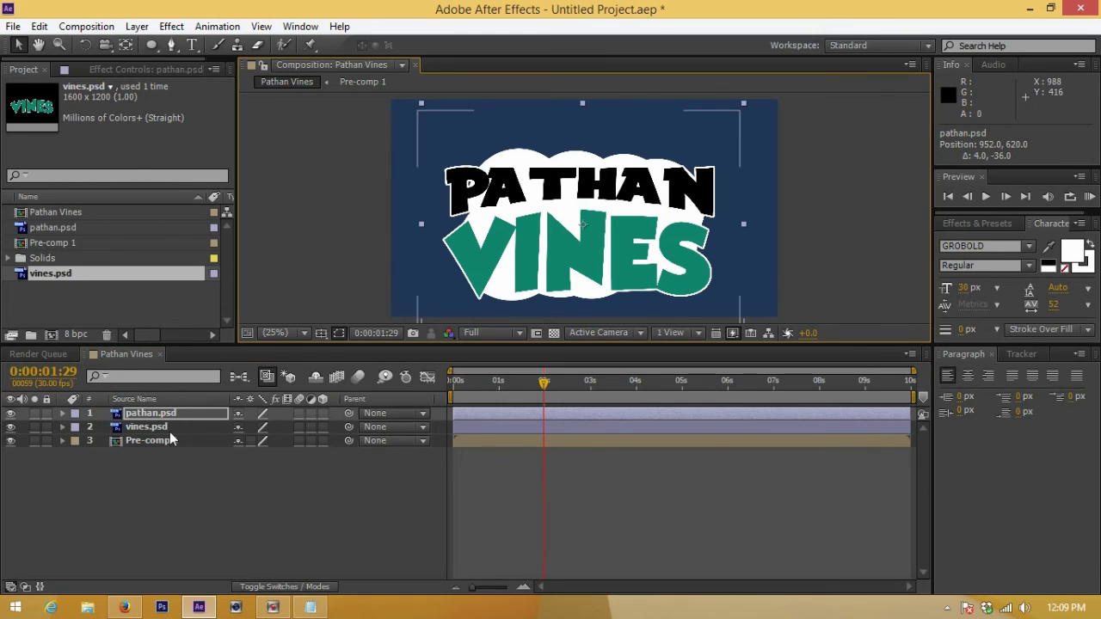
drag(553, 284, 579, 262)
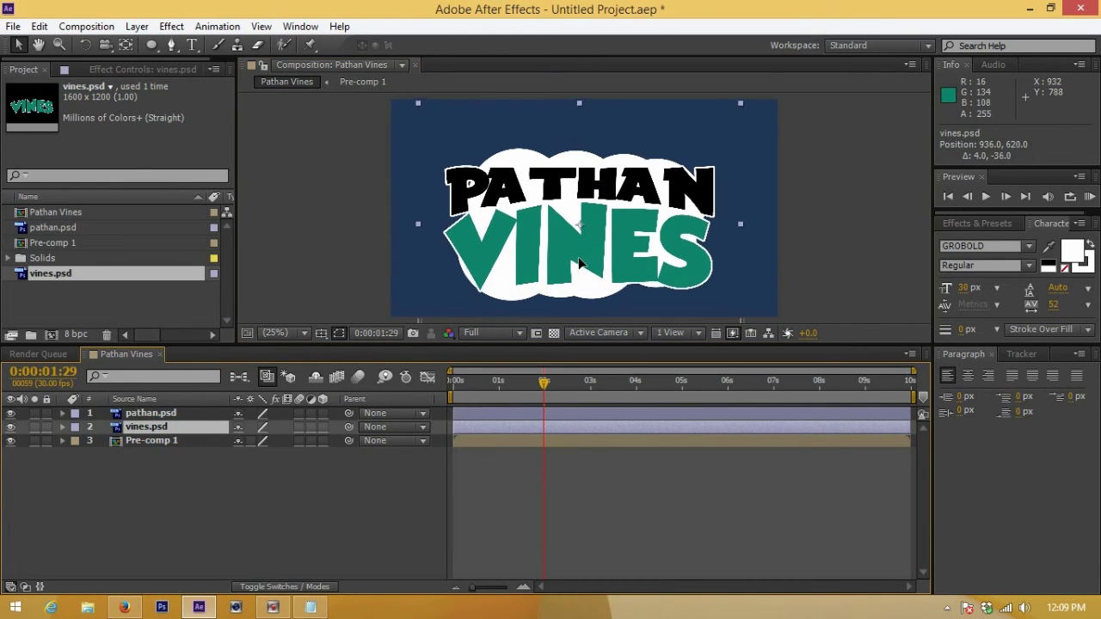
click(116, 464)
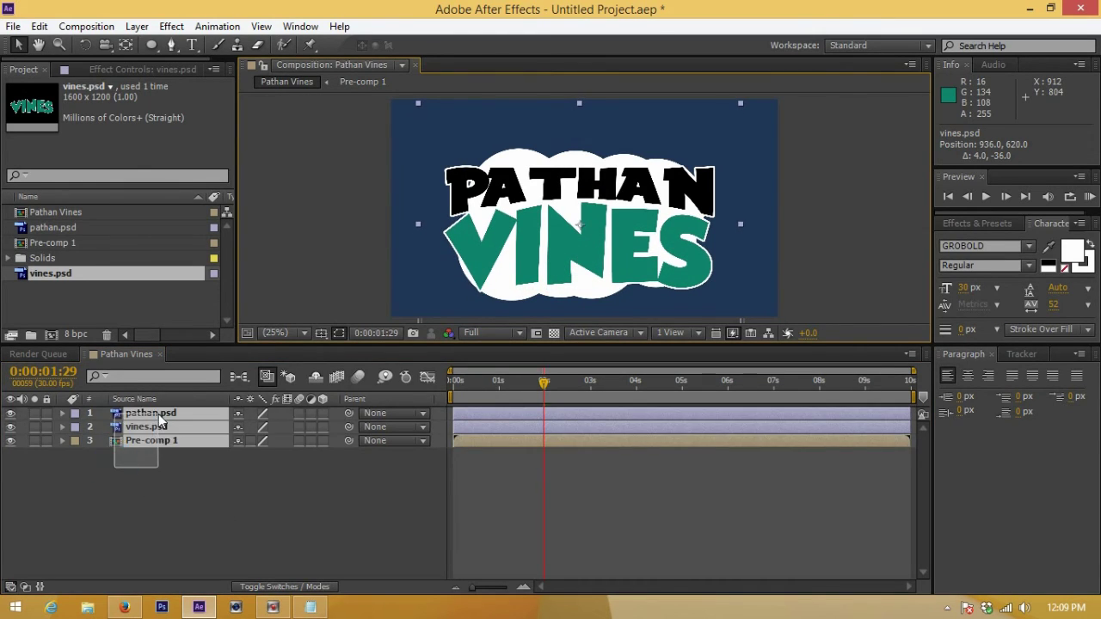
drag(600, 254, 608, 242)
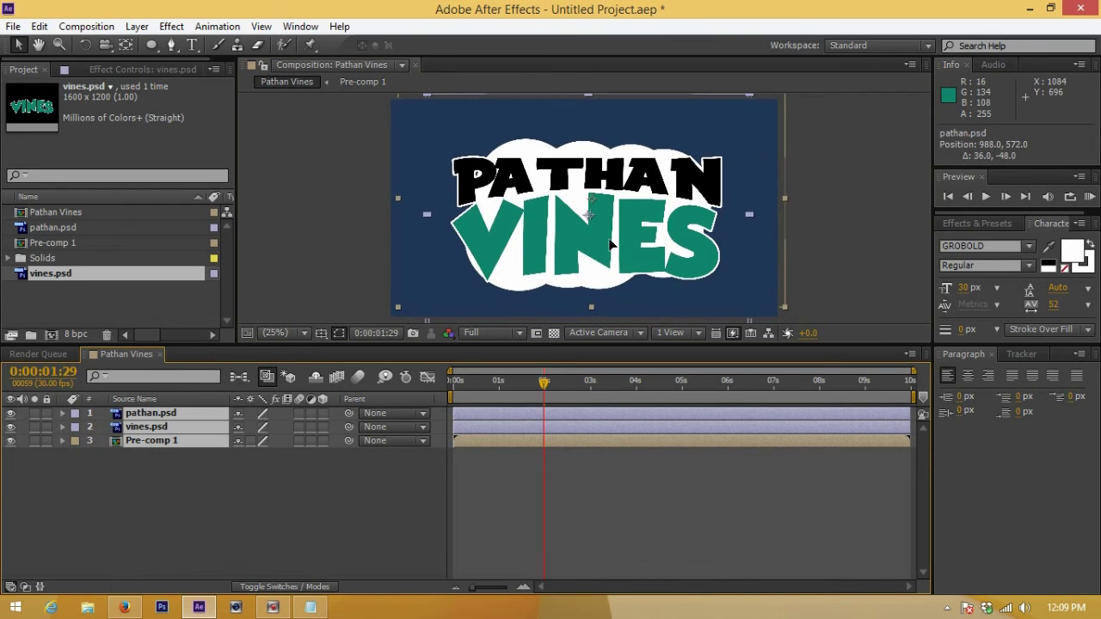
Make pathan.psd and vines.psd start at 0:00:01:29 and reveal their Scale properties
click(336, 489)
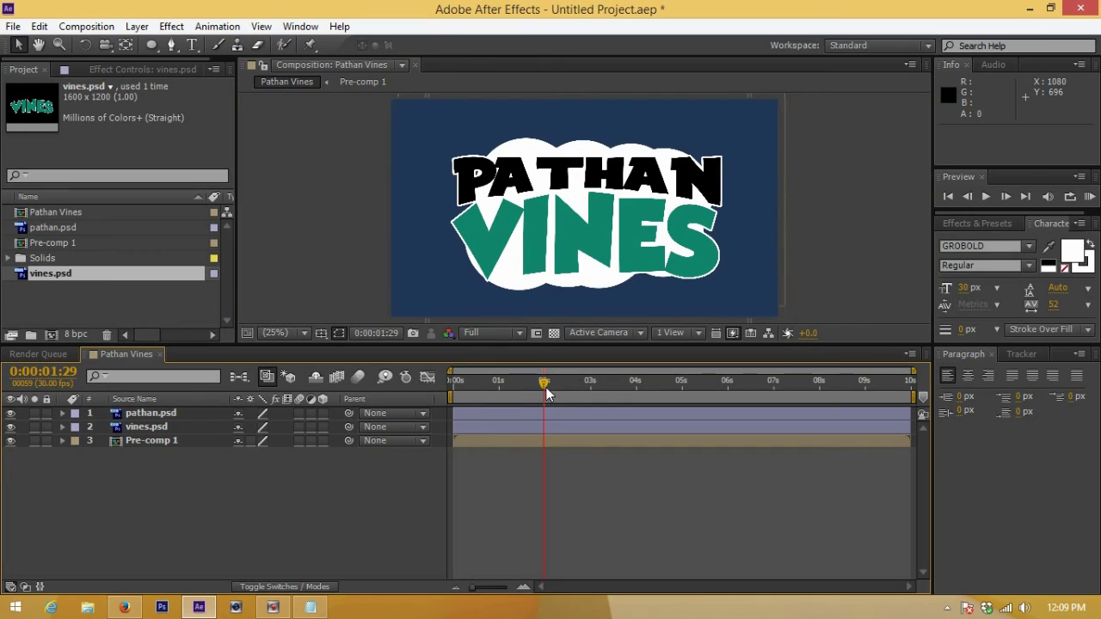
click(547, 415)
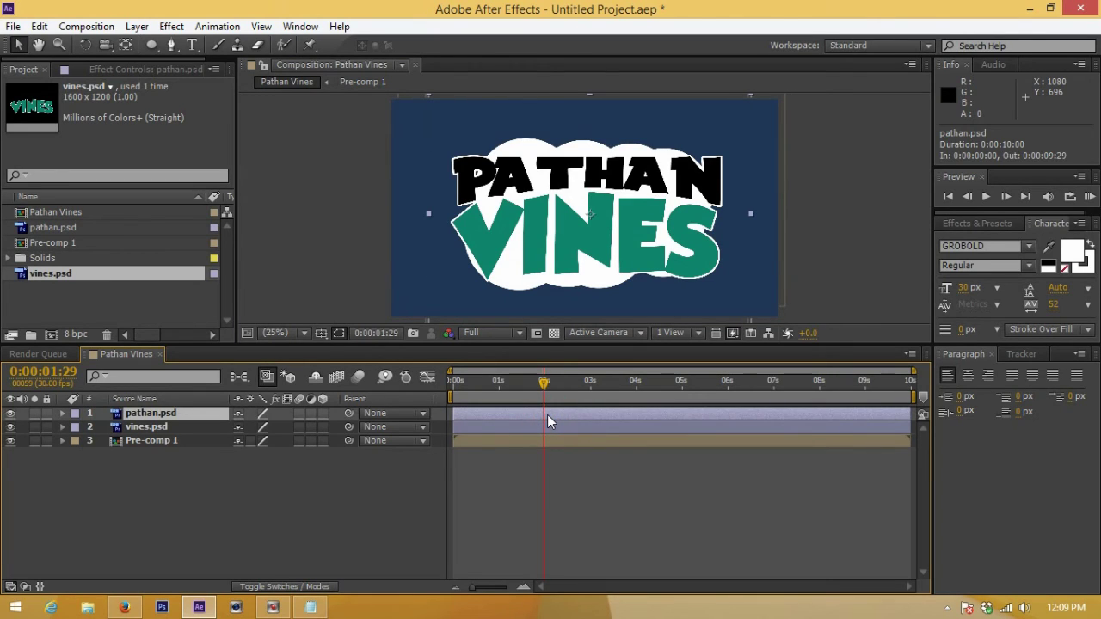
ctrl+click(490, 430)
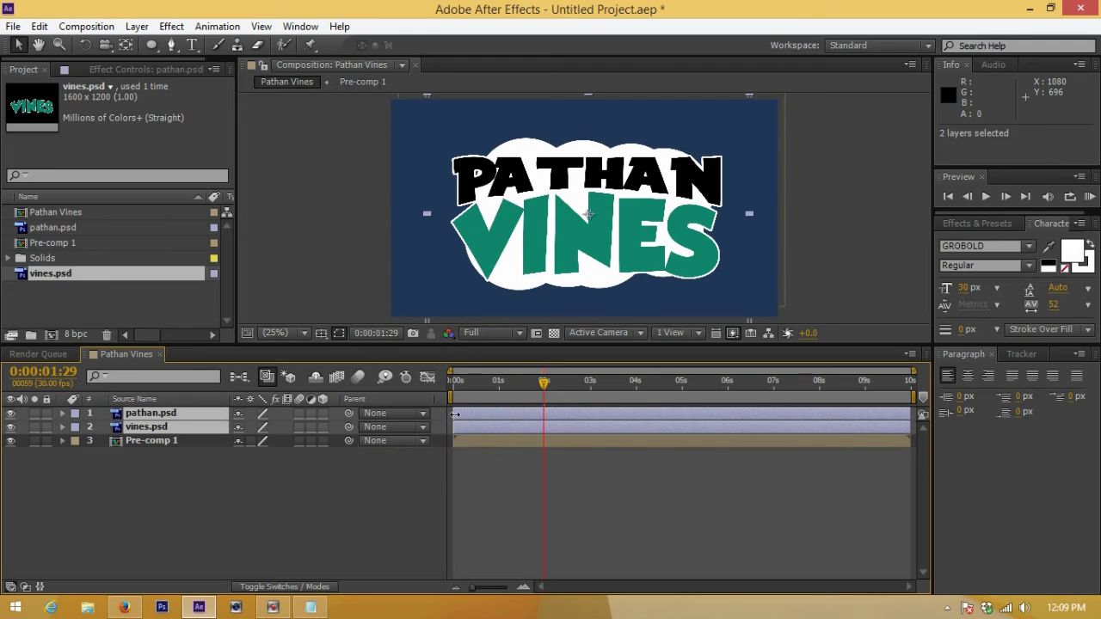
drag(454, 415, 543, 420)
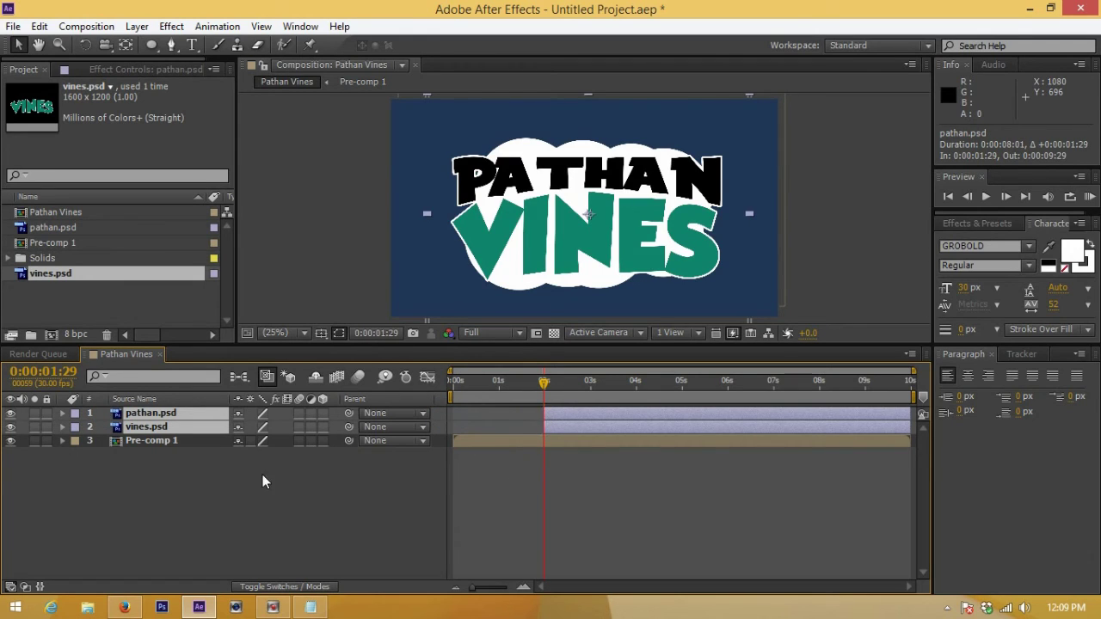
key(s)
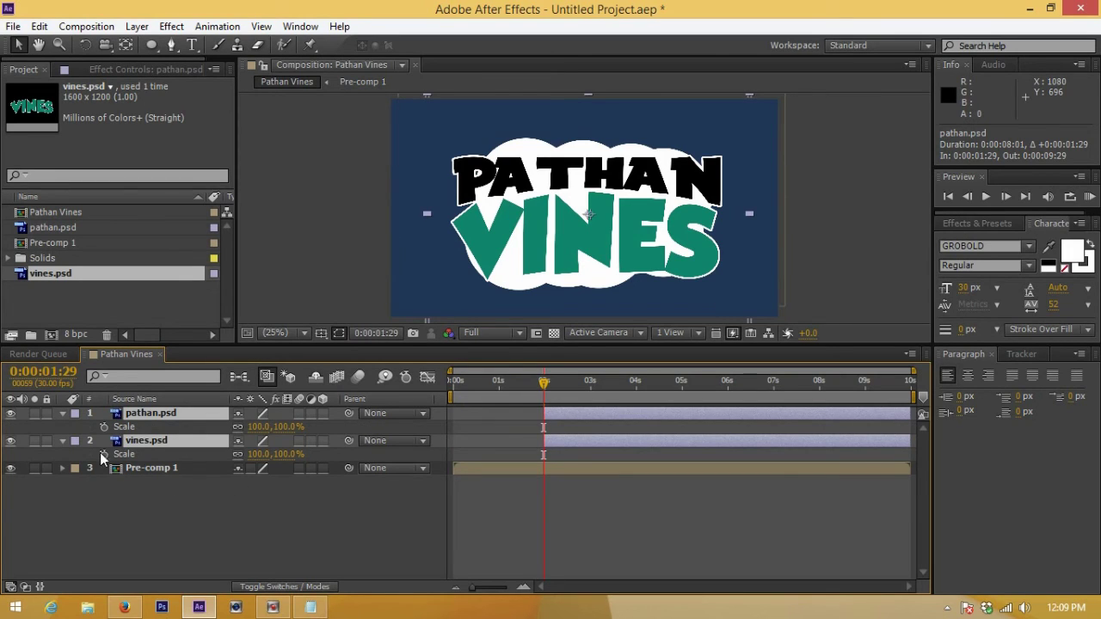
Copy the bounce expression from Notepad and apply it to pathan.psd's Scale
click(133, 518)
click(310, 608)
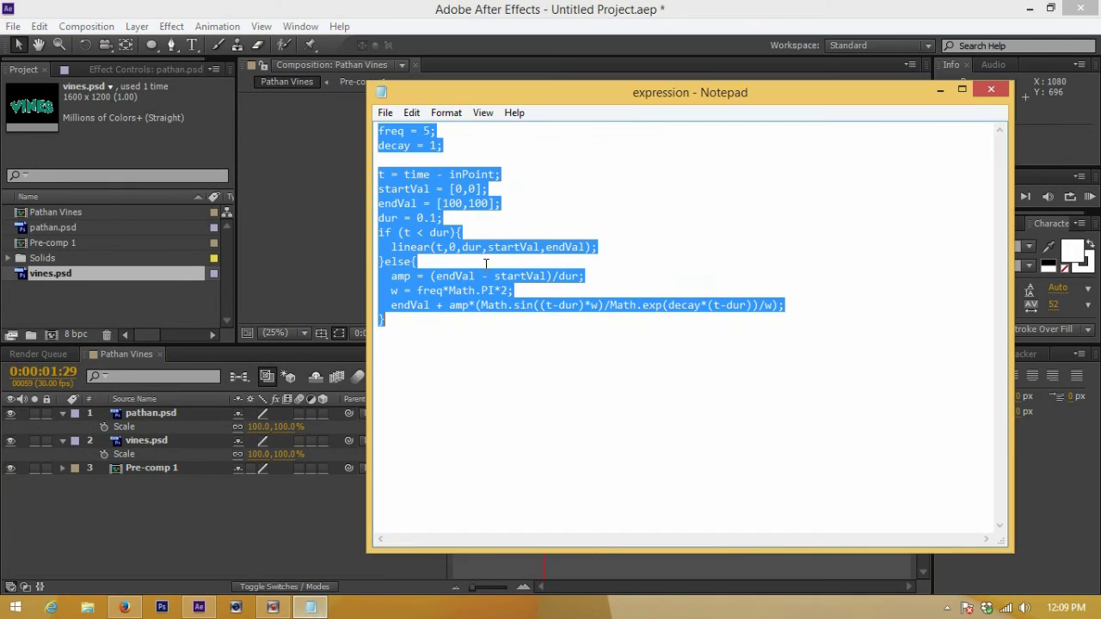
right_click(443, 187)
click(484, 239)
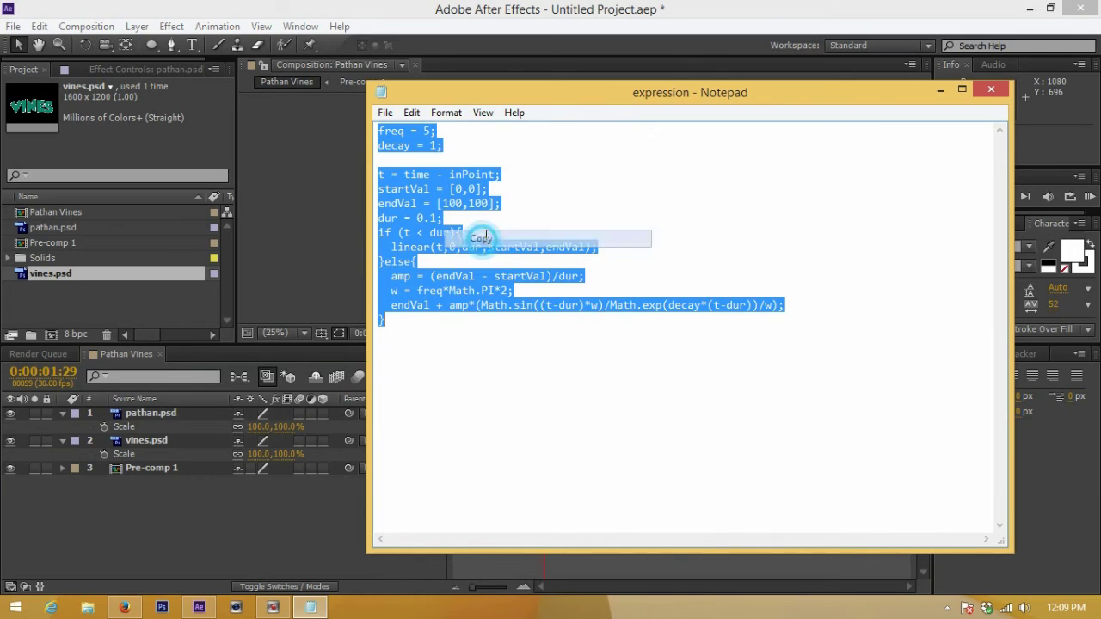
click(590, 10)
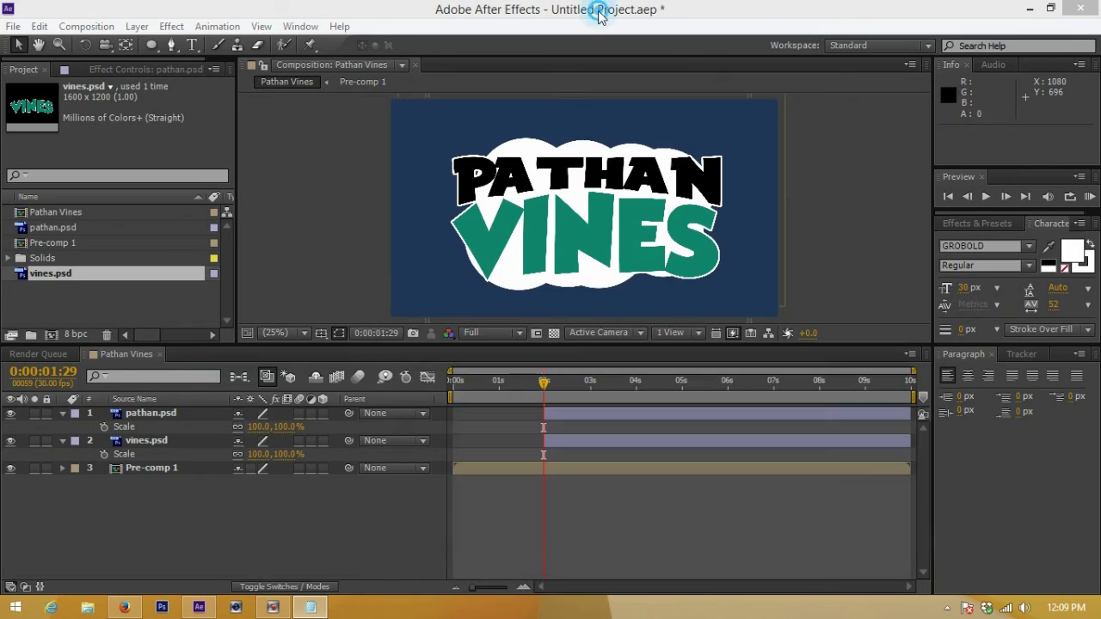
alt+click(104, 428)
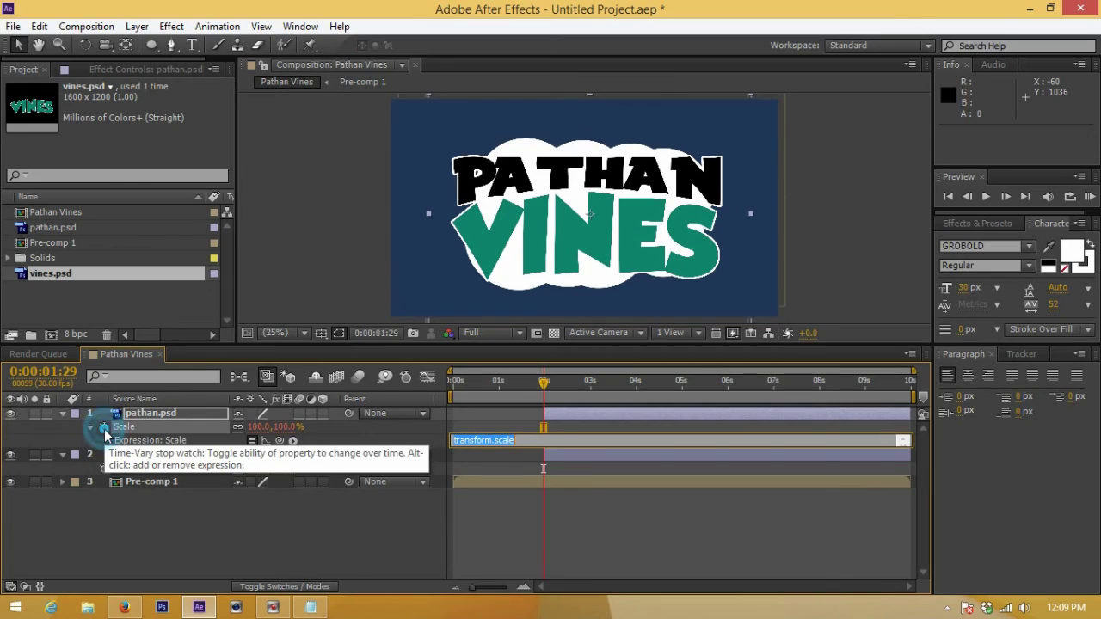
click(486, 463)
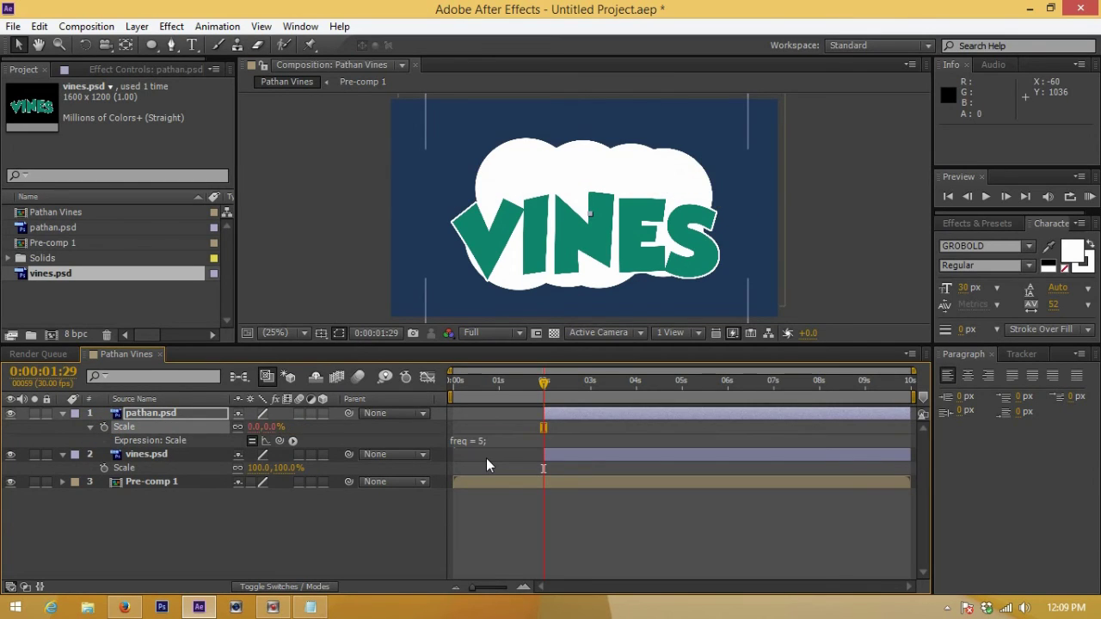
Replace the vines.psd Scale expression with the pasted bounce expression and commit it
alt+click(104, 468)
key(BackSpace)
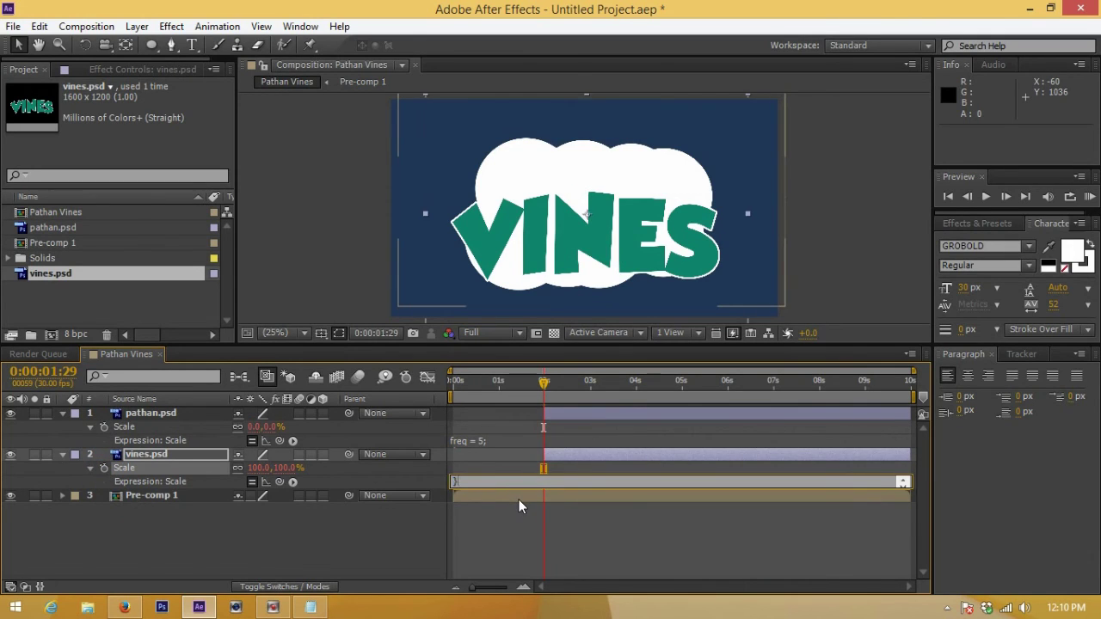
key(ctrl+v)
click(518, 500)
click(568, 453)
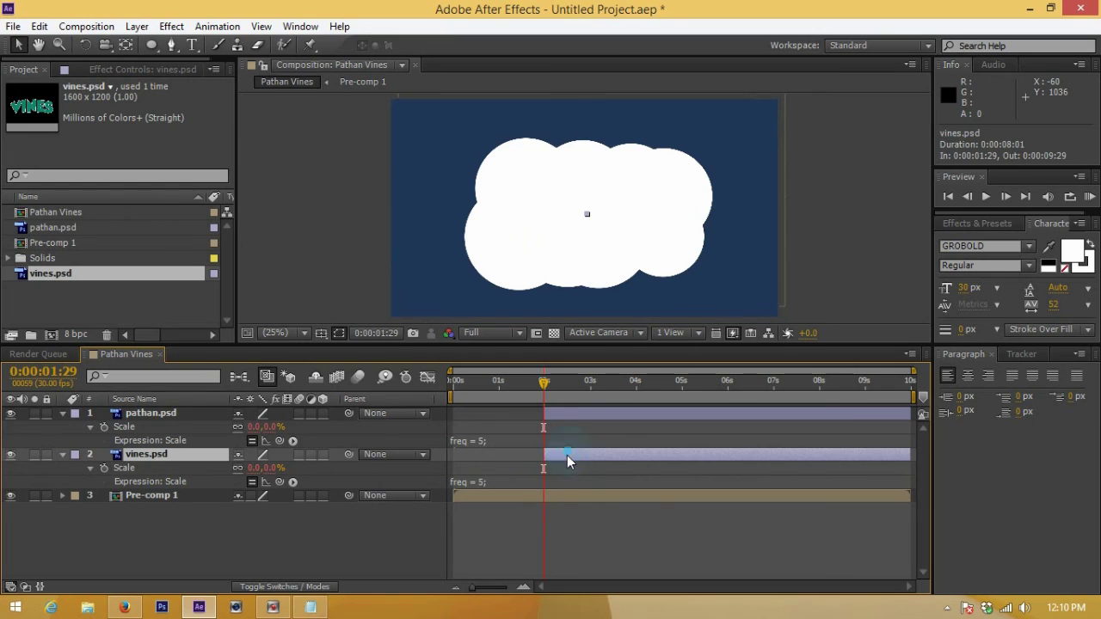
Start the vines layer 3 frames later and RAM-preview the logo animation
drag(566, 455, 572, 456)
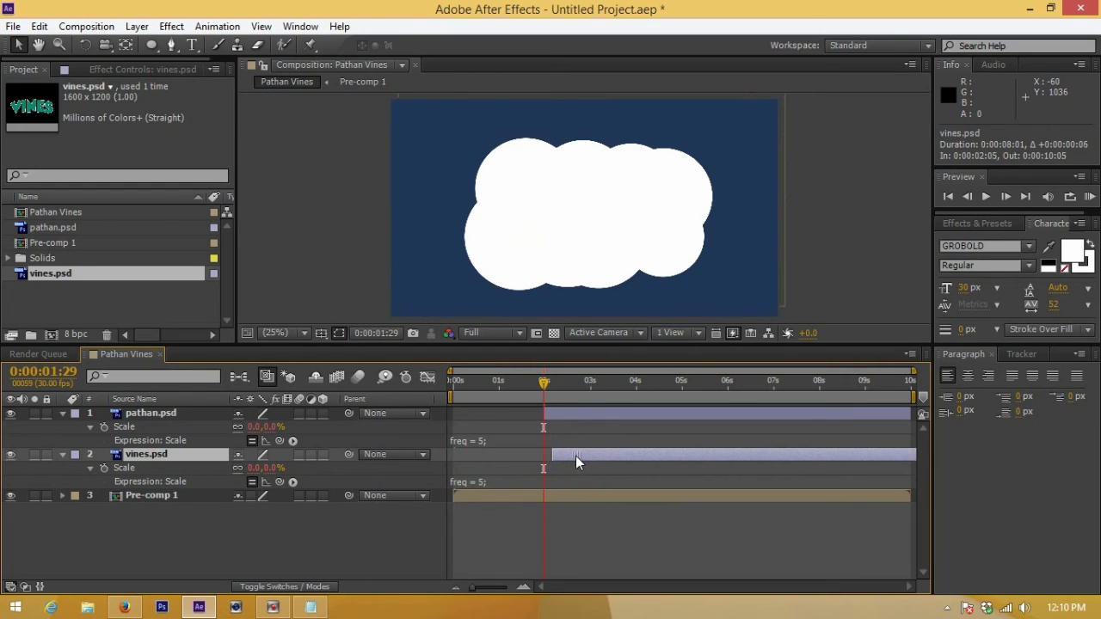
click(1090, 196)
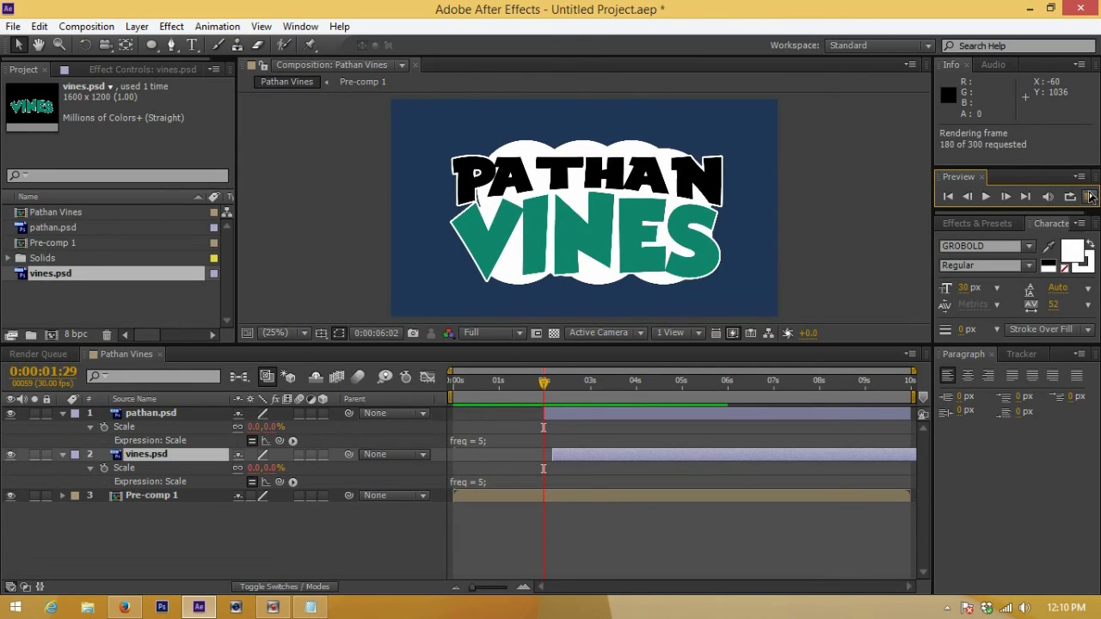
click(565, 453)
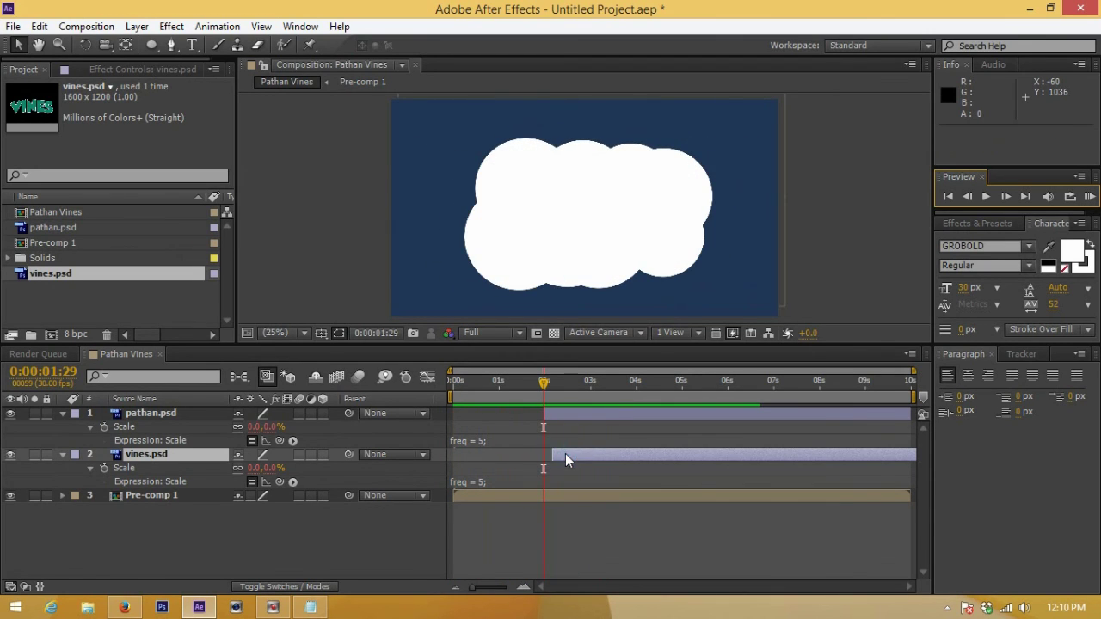
Push the vines layer slightly later, preview again, then minimize After Effects
drag(565, 454, 570, 453)
click(566, 409)
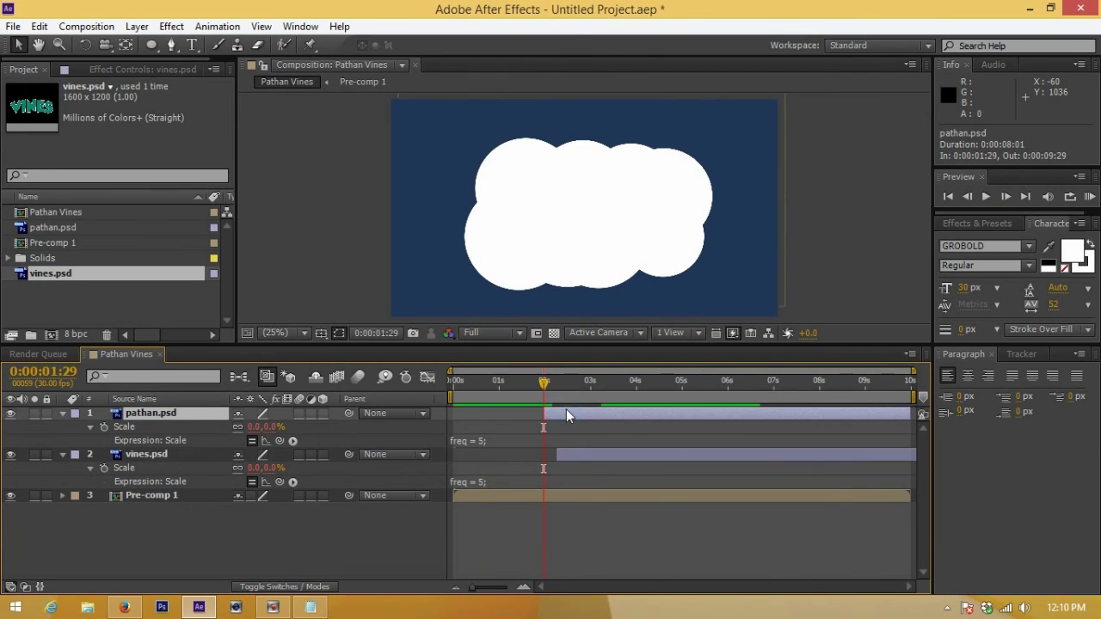
click(1089, 196)
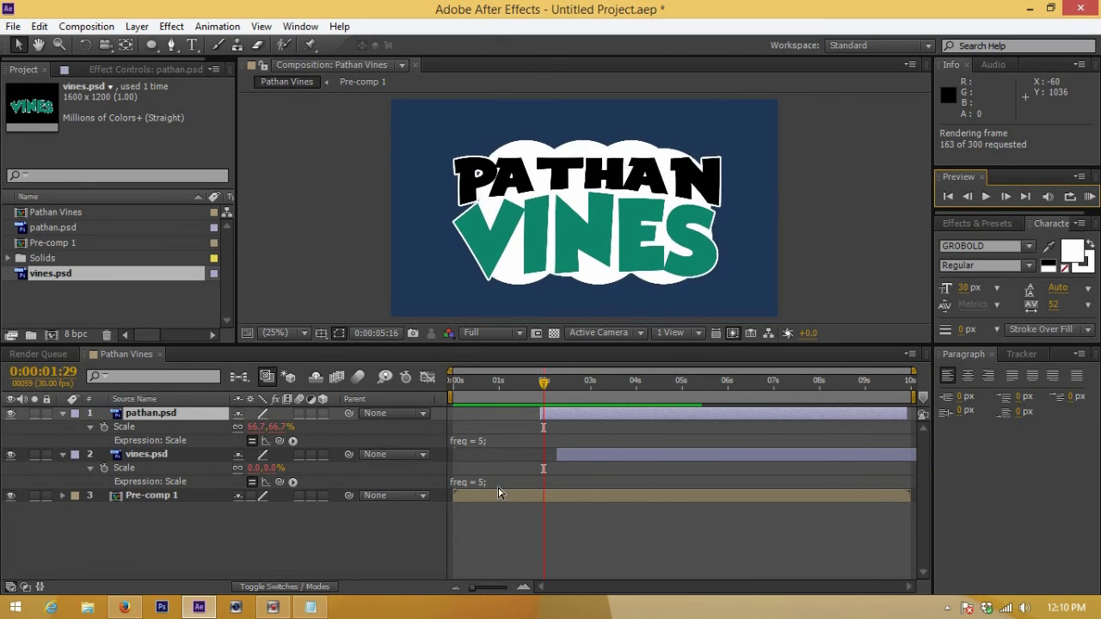
click(357, 551)
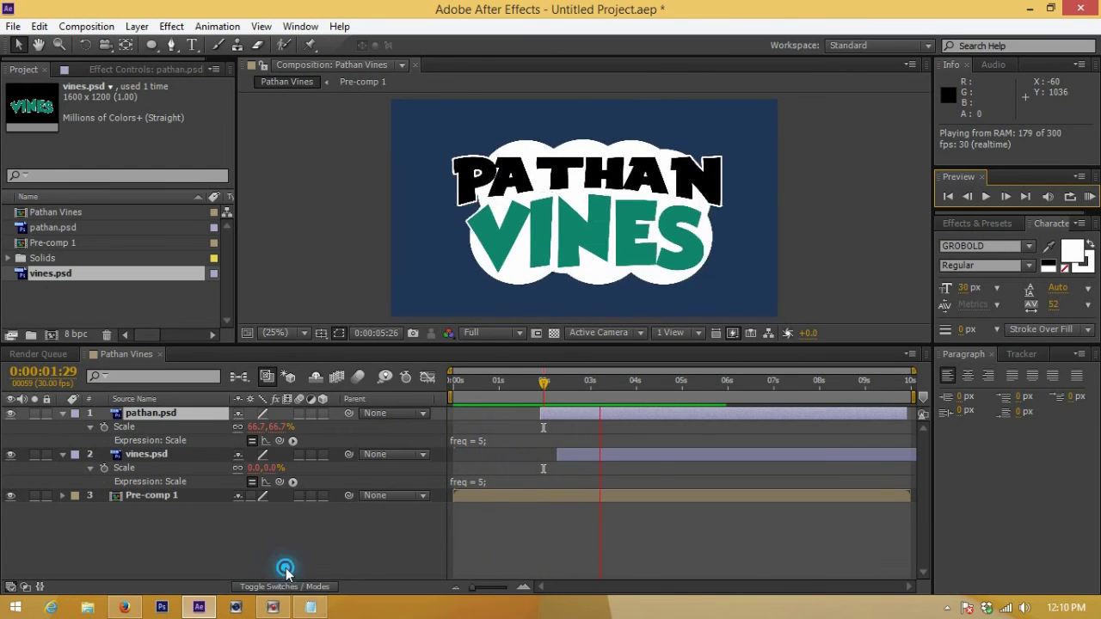
key(space)
click(215, 608)
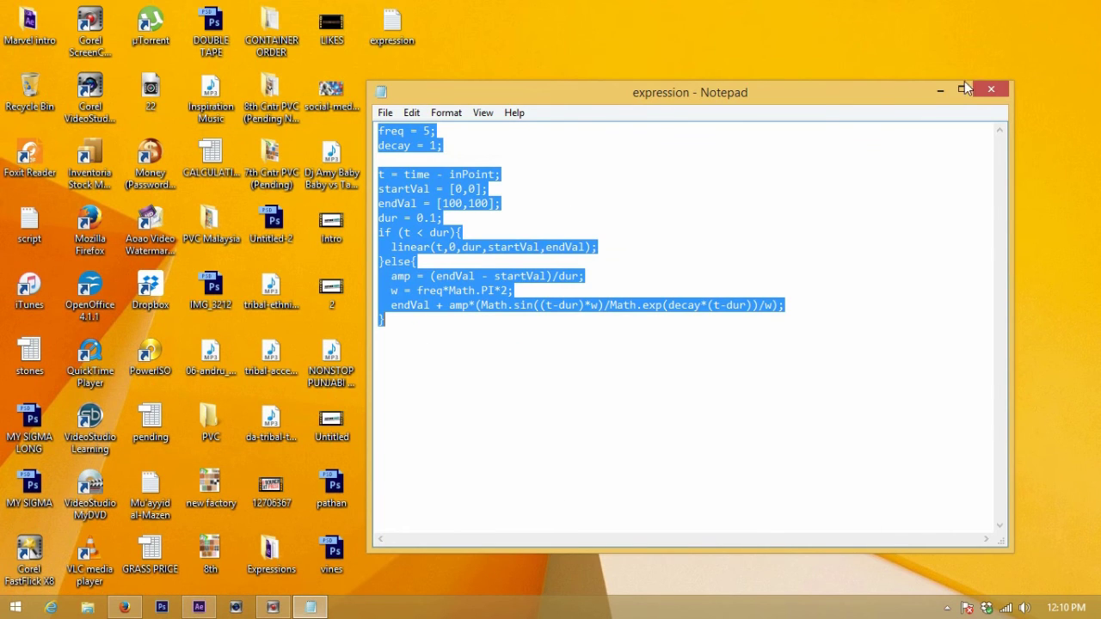
Minimize Notepad, watch the finished pv.mp4 logo clip in VLC, then close it
click(940, 90)
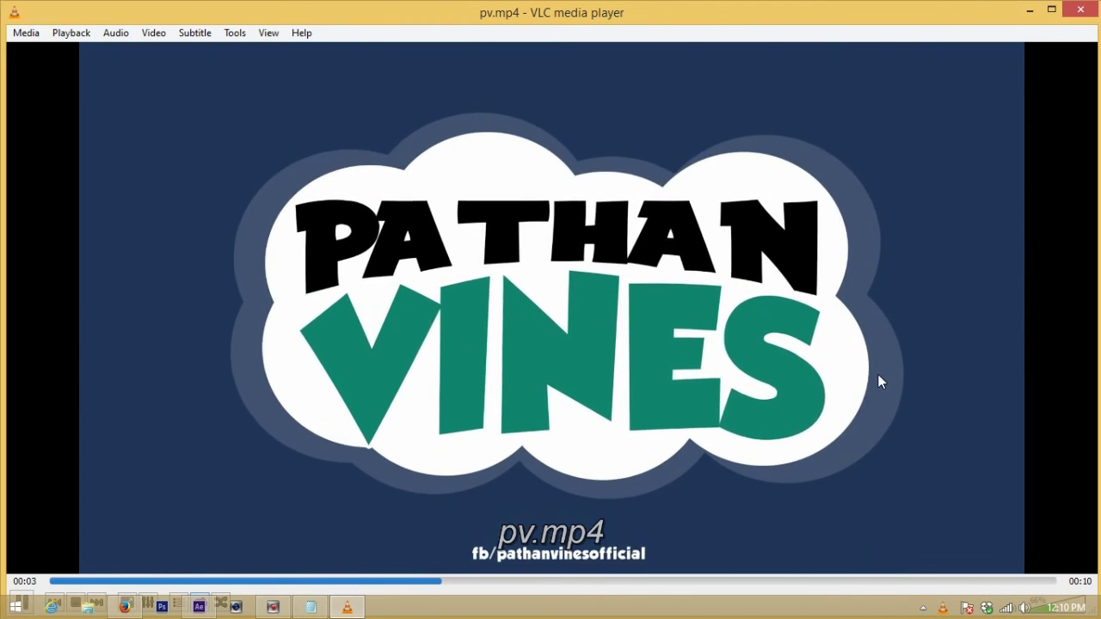
click(1082, 17)
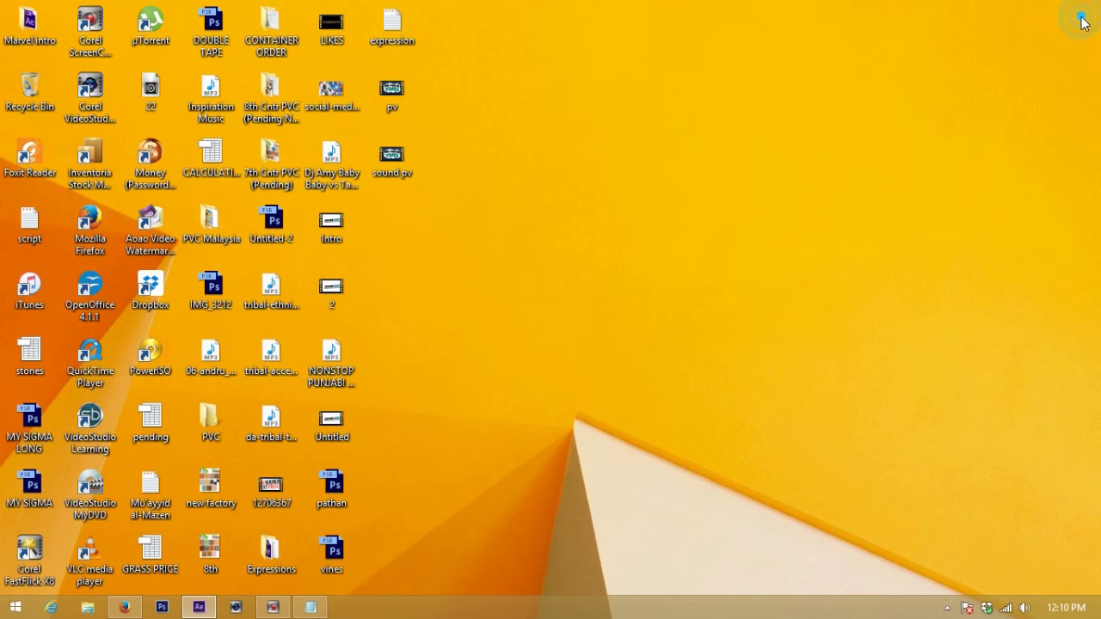
Collapse the vines and pathan layers and duplicate the cloud Pre-comp 1 layer
click(192, 609)
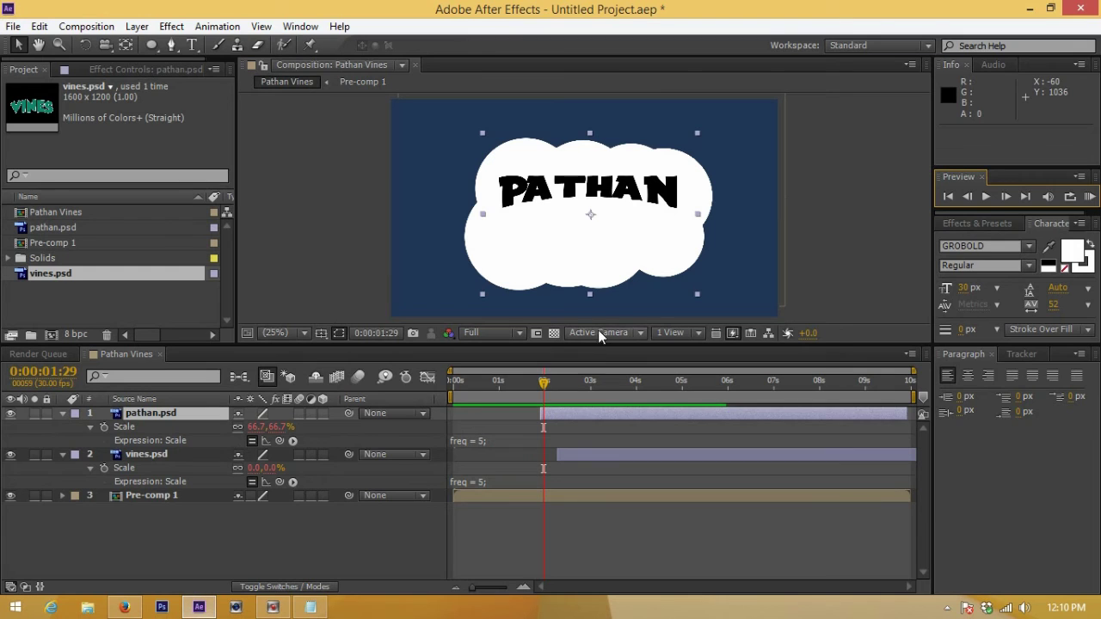
click(63, 454)
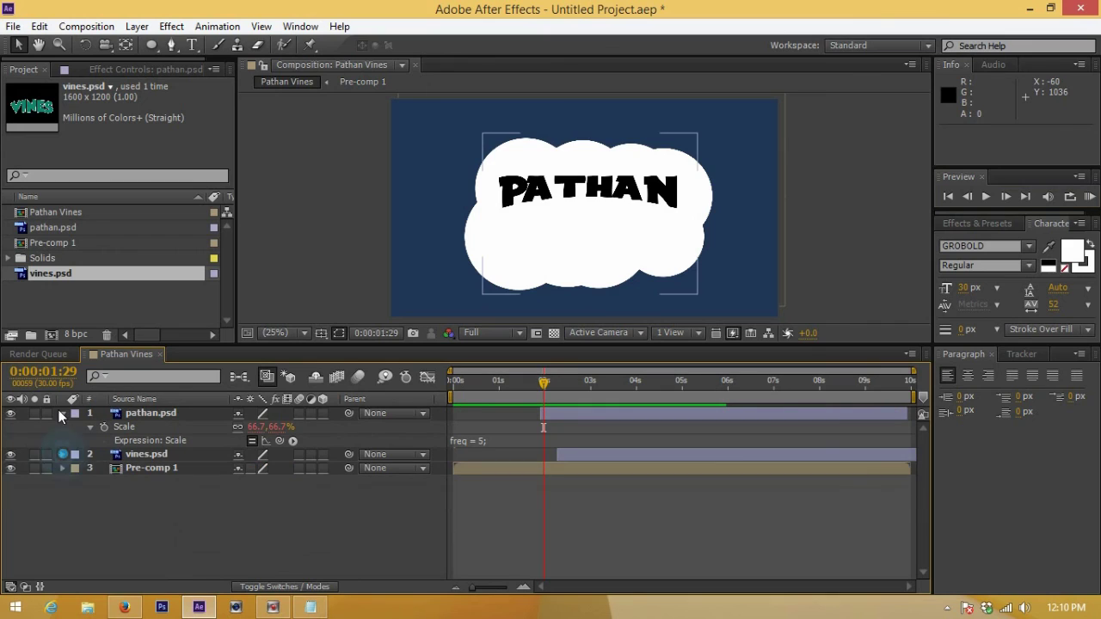
click(63, 413)
click(153, 443)
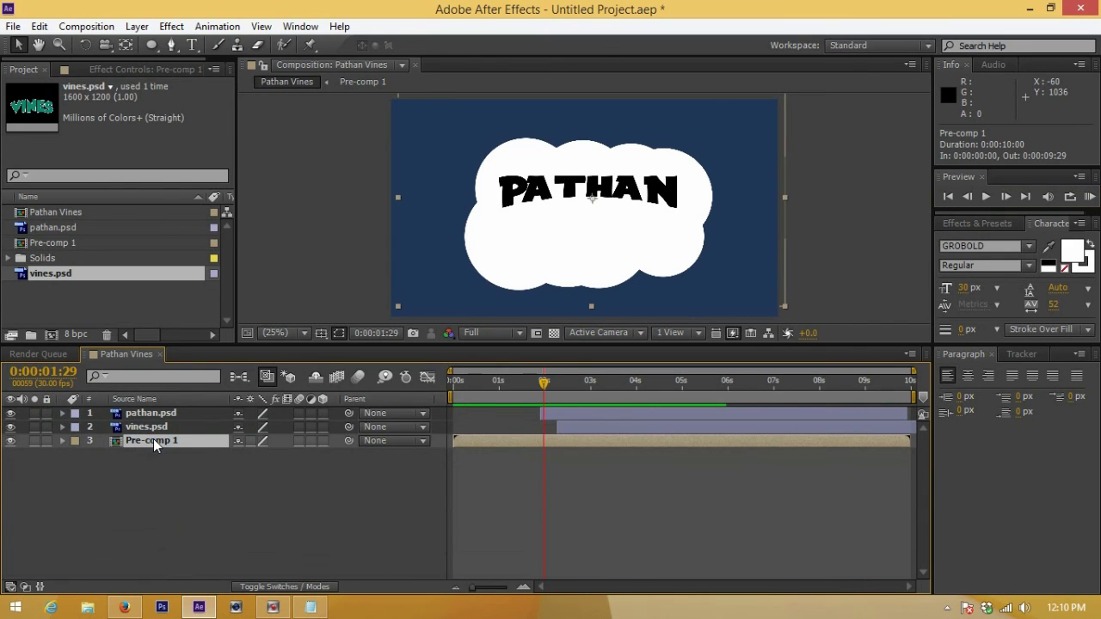
key(ctrl+c)
key(ctrl+v)
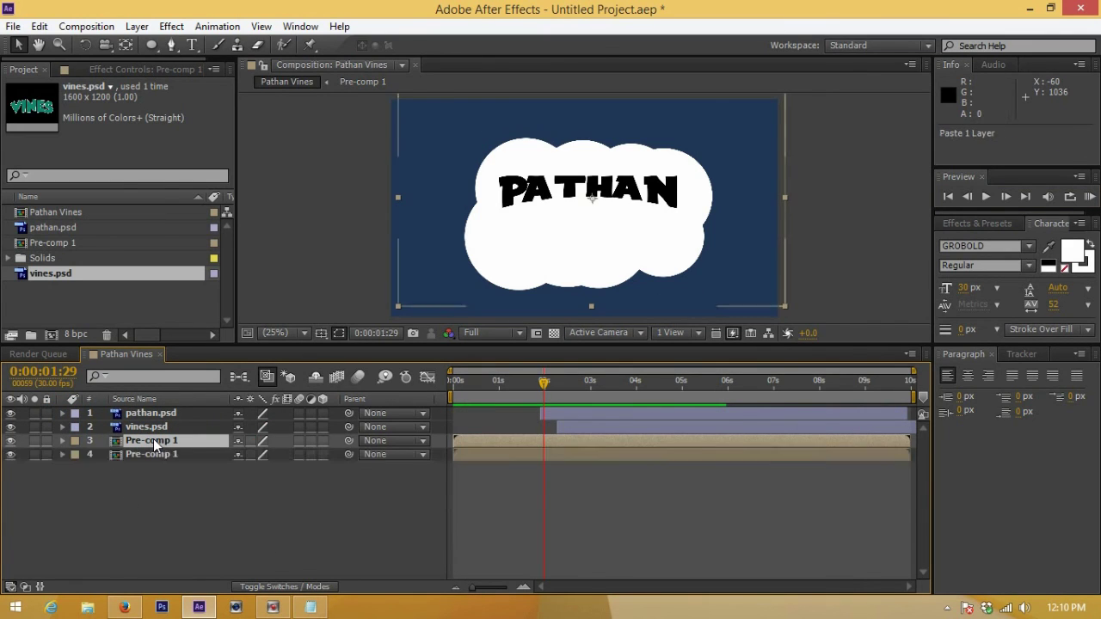
Enlarge the duplicate cloud layer to 114% scale
click(486, 455)
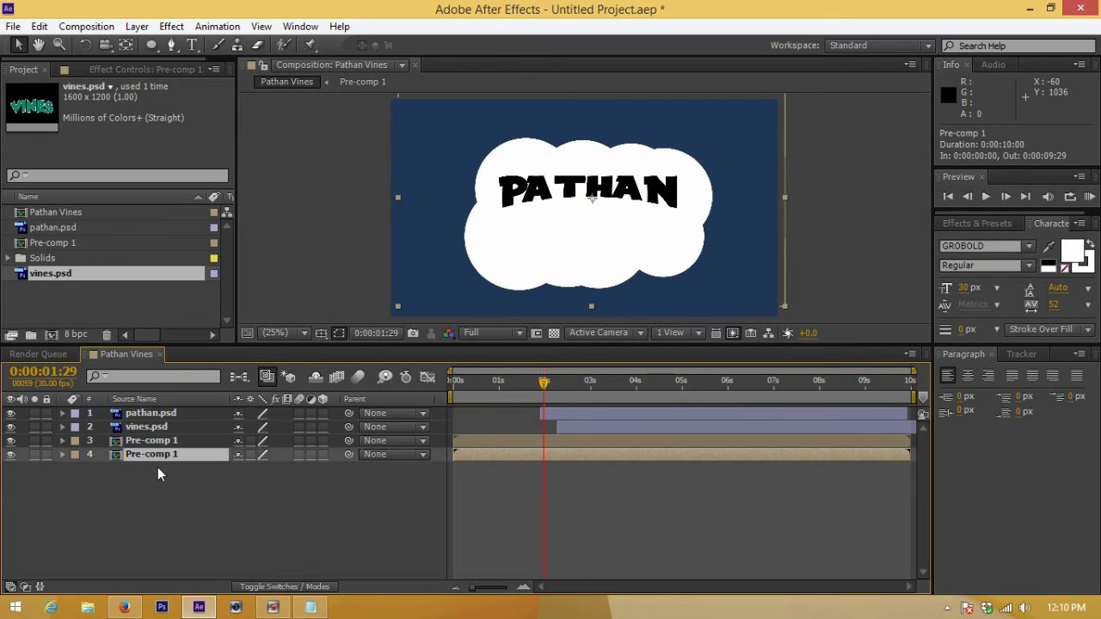
key(s)
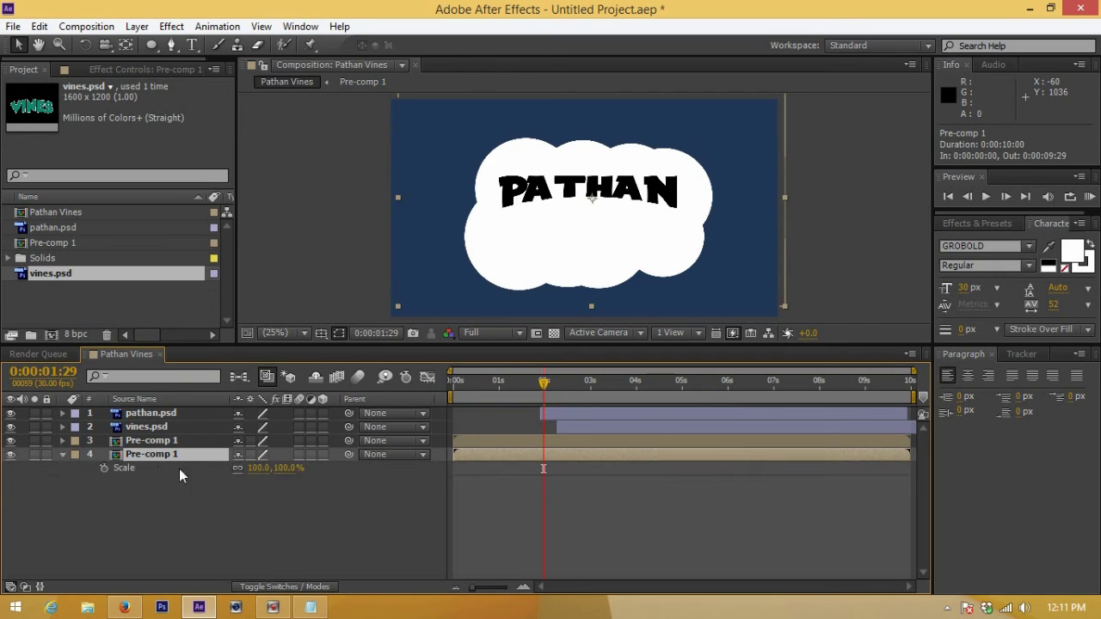
drag(259, 471, 268, 469)
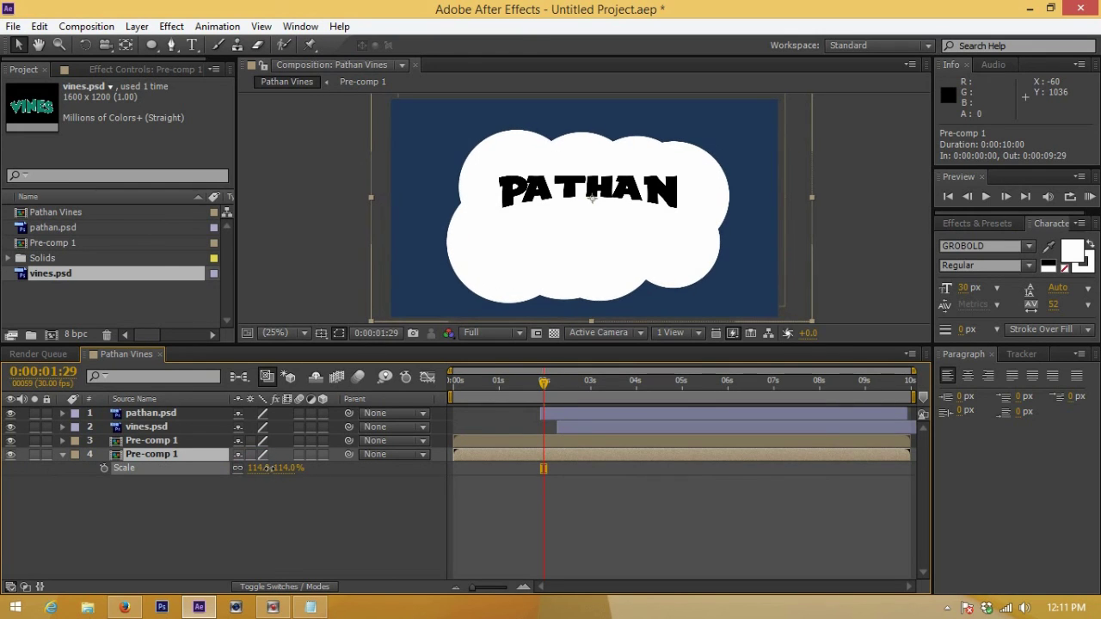
click(194, 541)
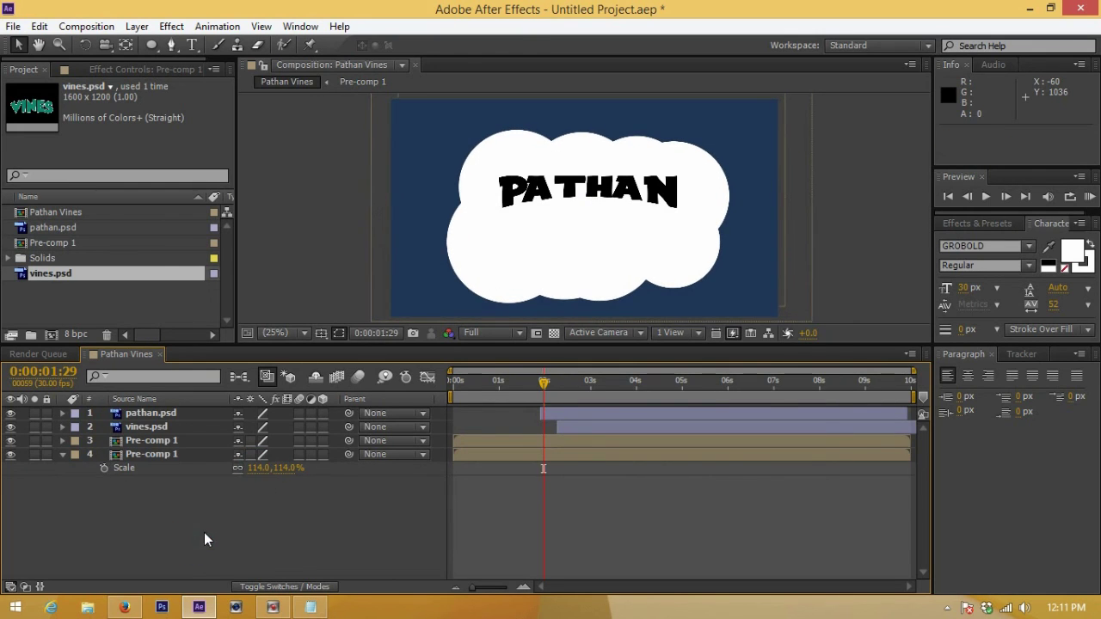
Fade the duplicate cloud to 14% opacity and preview the halo effect
click(170, 458)
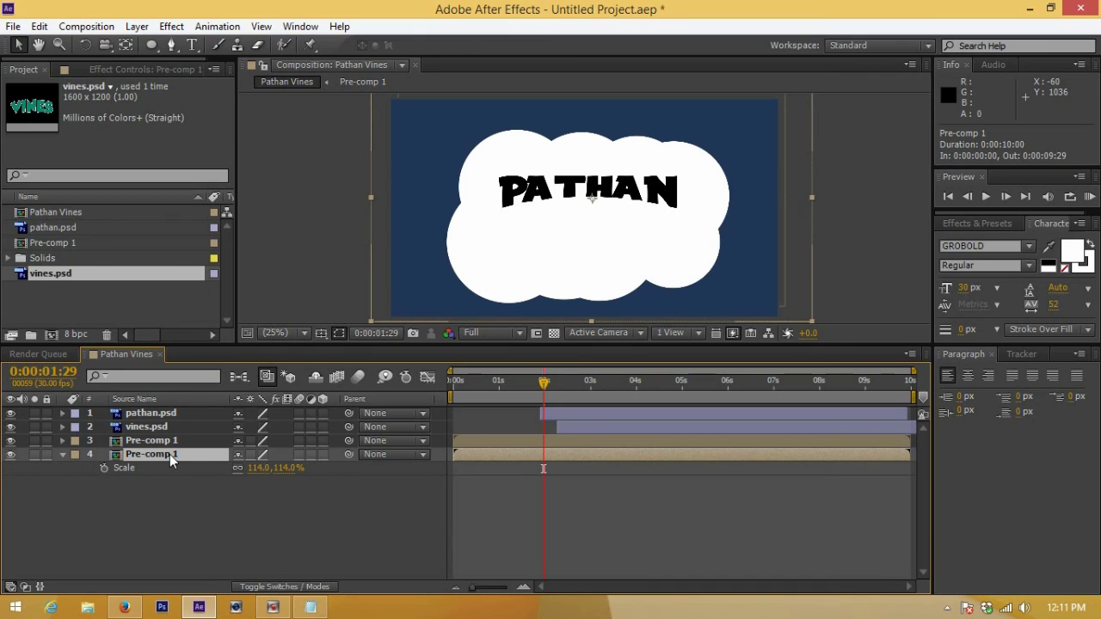
key(t)
drag(241, 468, 178, 471)
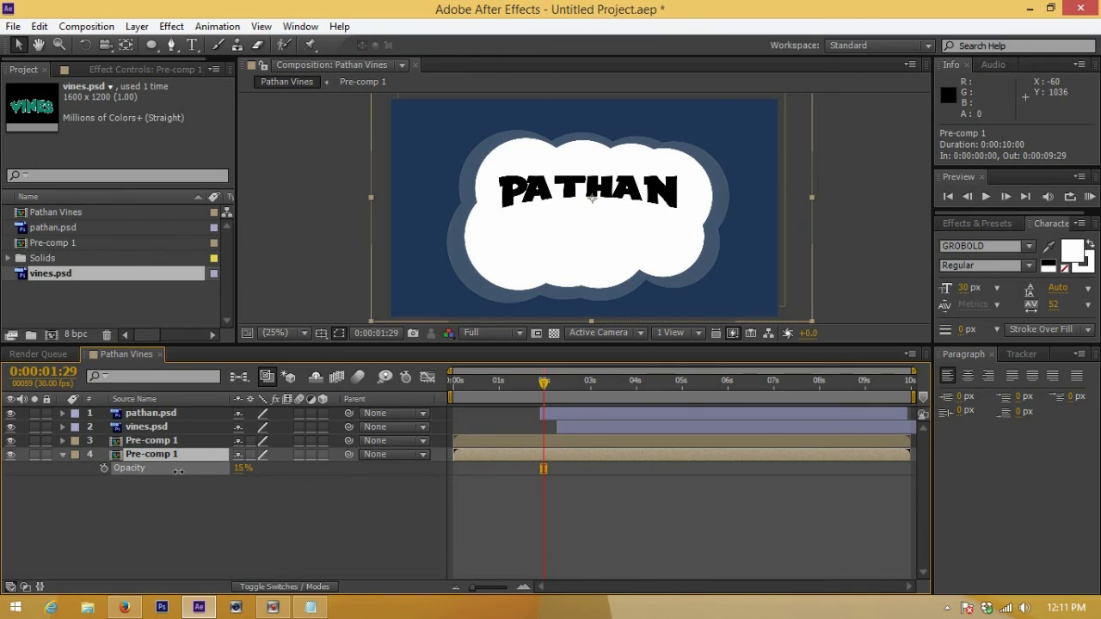
key(Return)
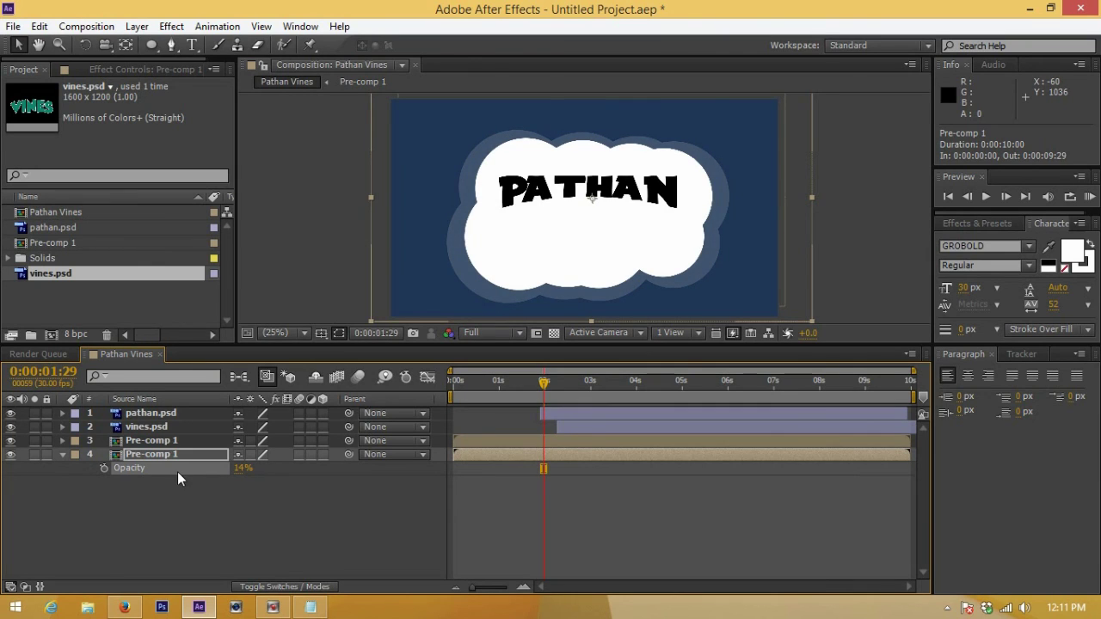
click(1088, 199)
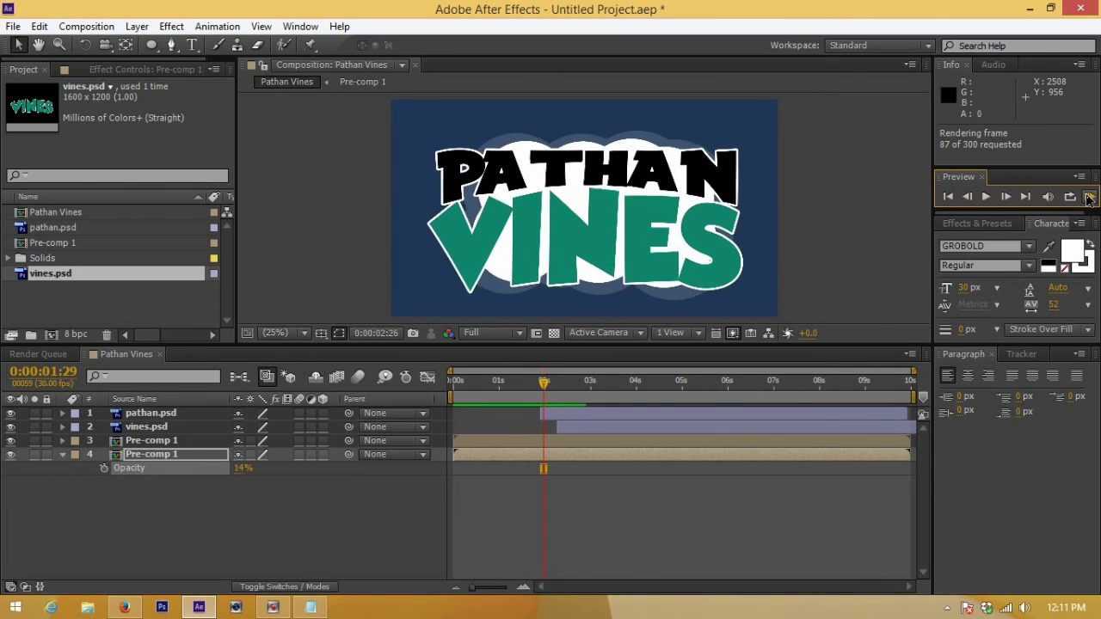
click(635, 346)
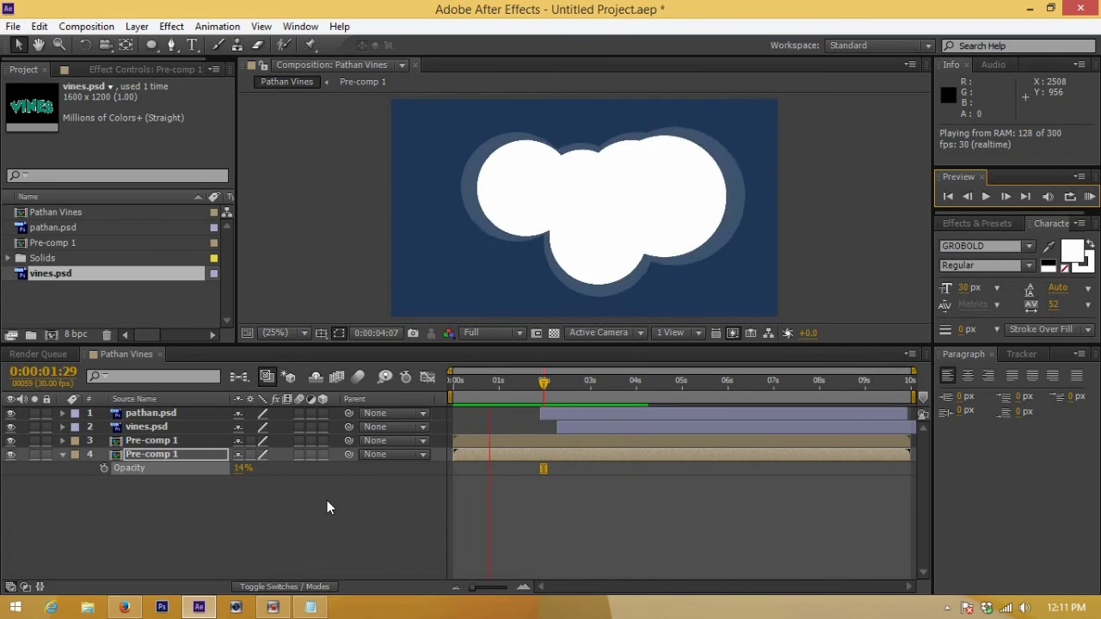
key(space)
drag(543, 387, 437, 397)
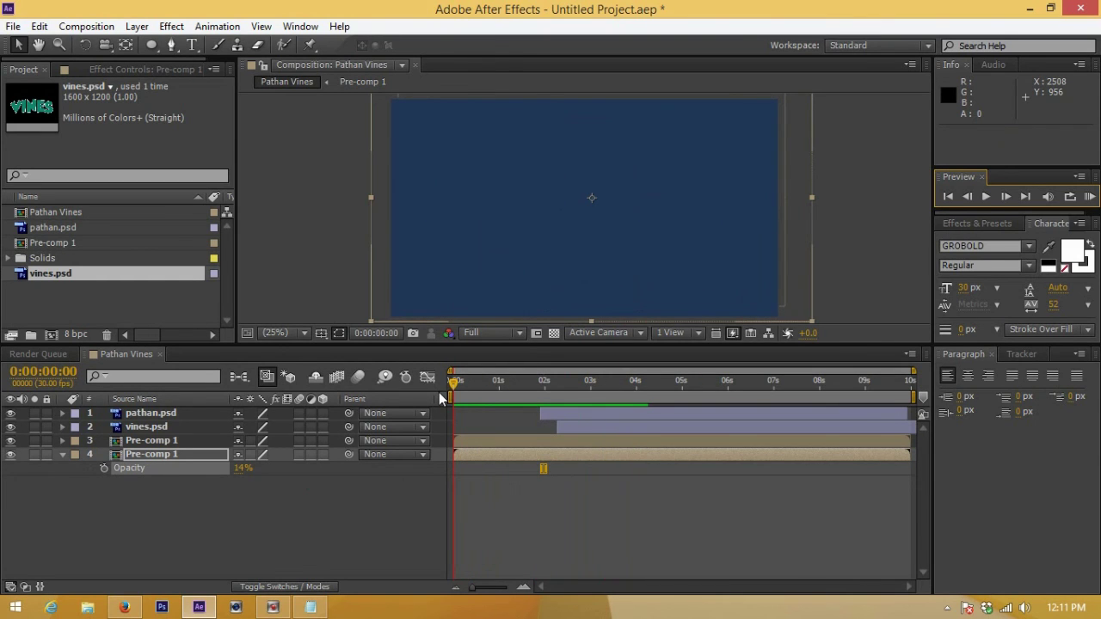
drag(439, 398, 506, 398)
drag(582, 391, 733, 390)
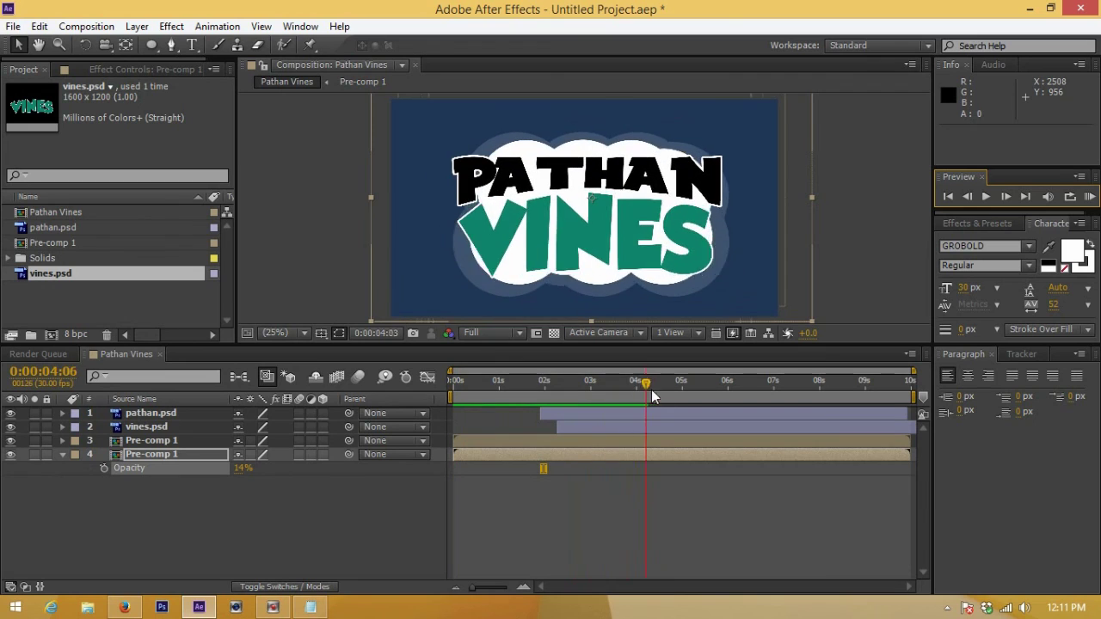
click(732, 396)
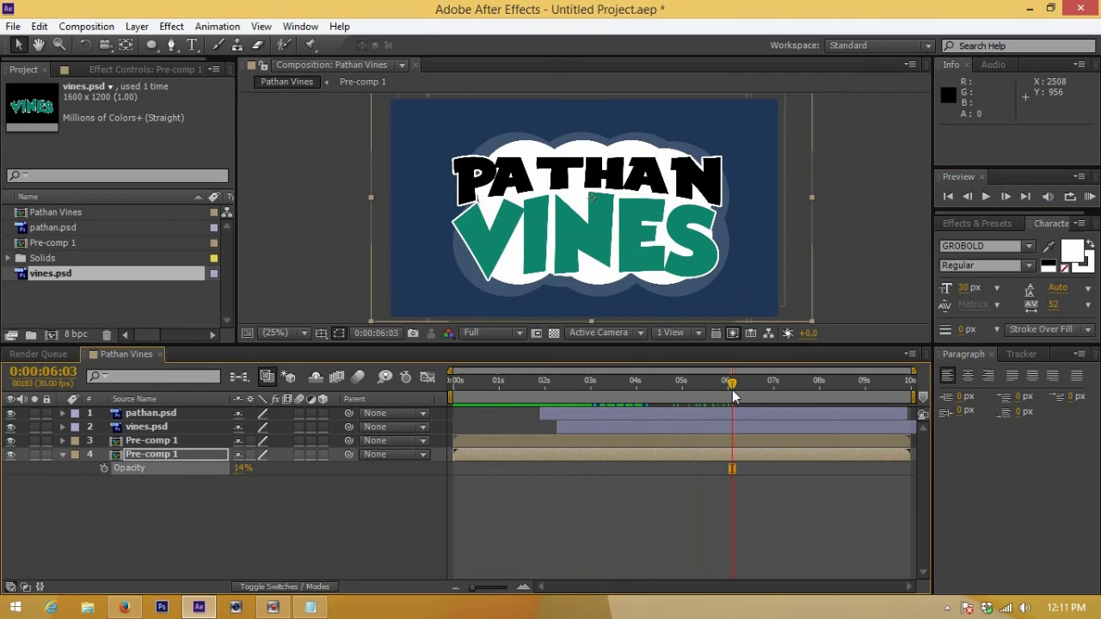
drag(732, 390, 771, 383)
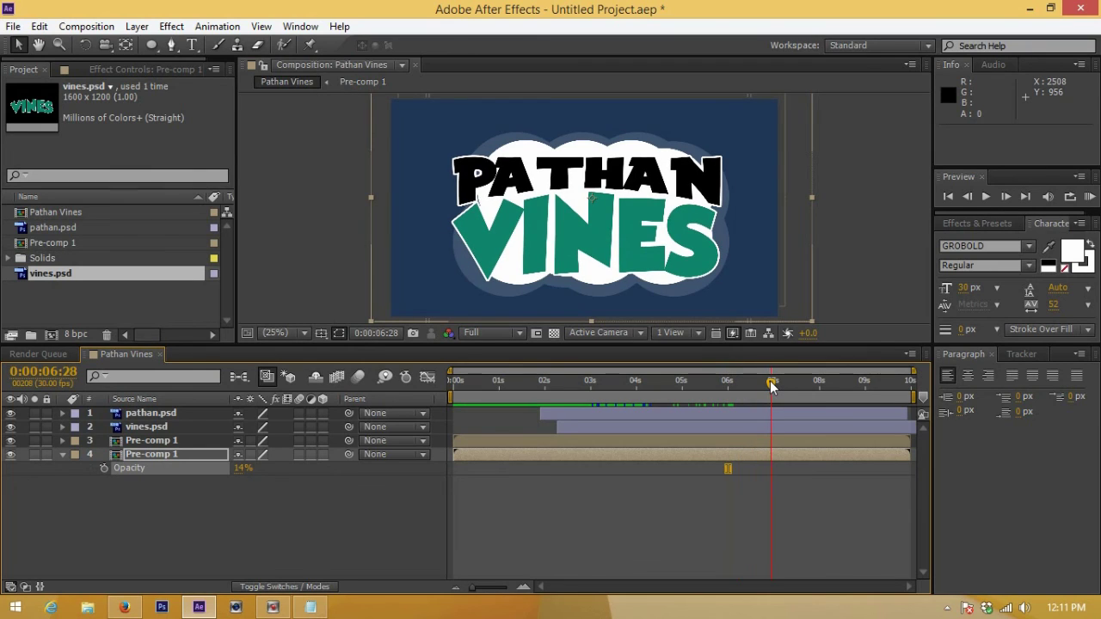